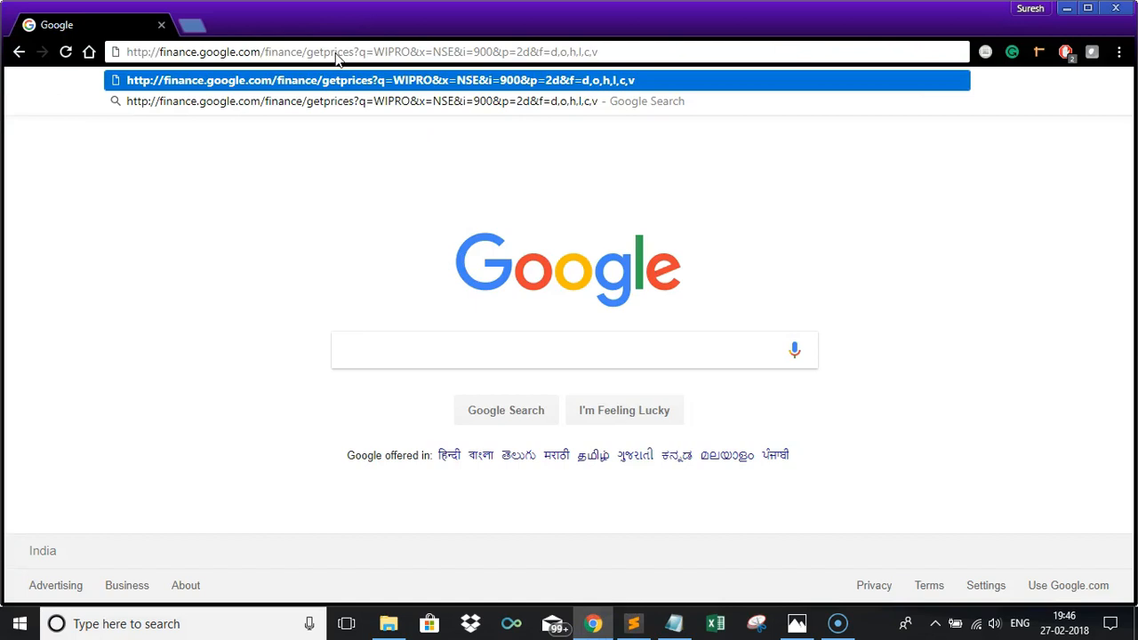
pyautogui.click(379, 51)
pyautogui.click(426, 52)
pyautogui.click(469, 52)
pyautogui.click(521, 50)
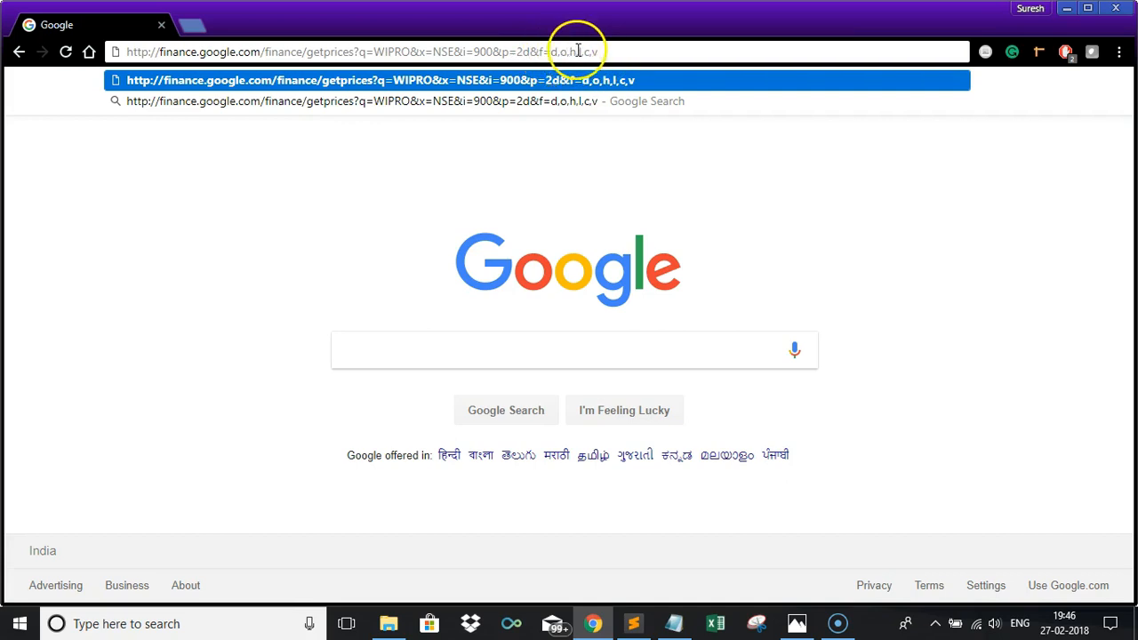
pyautogui.click(615, 53)
pyautogui.press('Return')
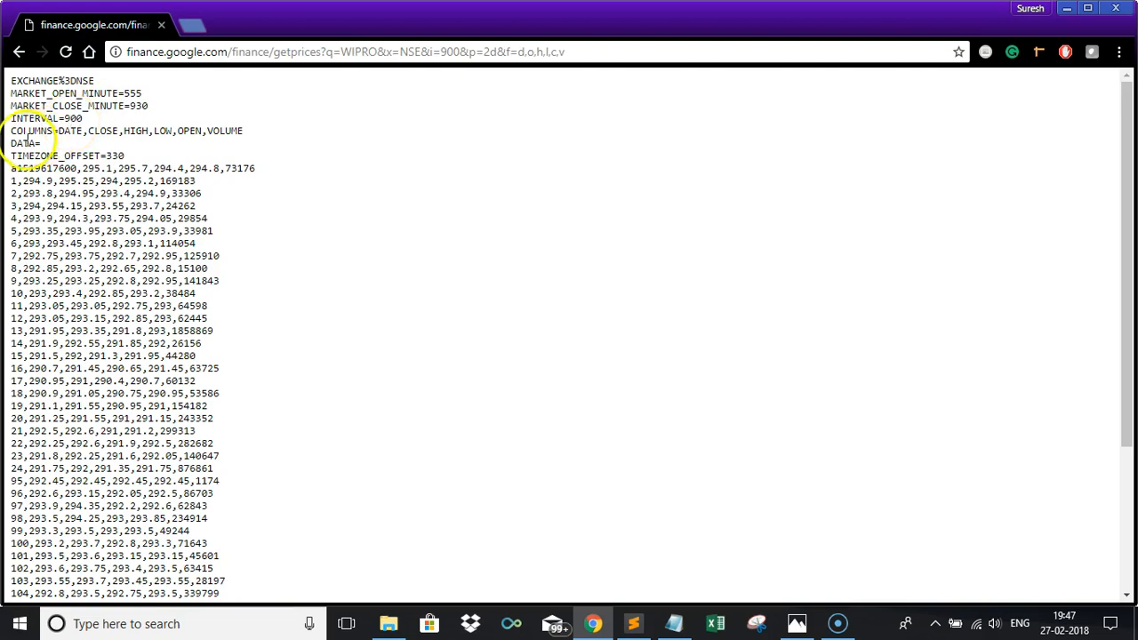
# Step: Examine the price feed's header lines, its timestamp row beginning with "a", and the numbered interval rows below it
pyautogui.doubleClick(113, 157)
pyautogui.click(308, 173)
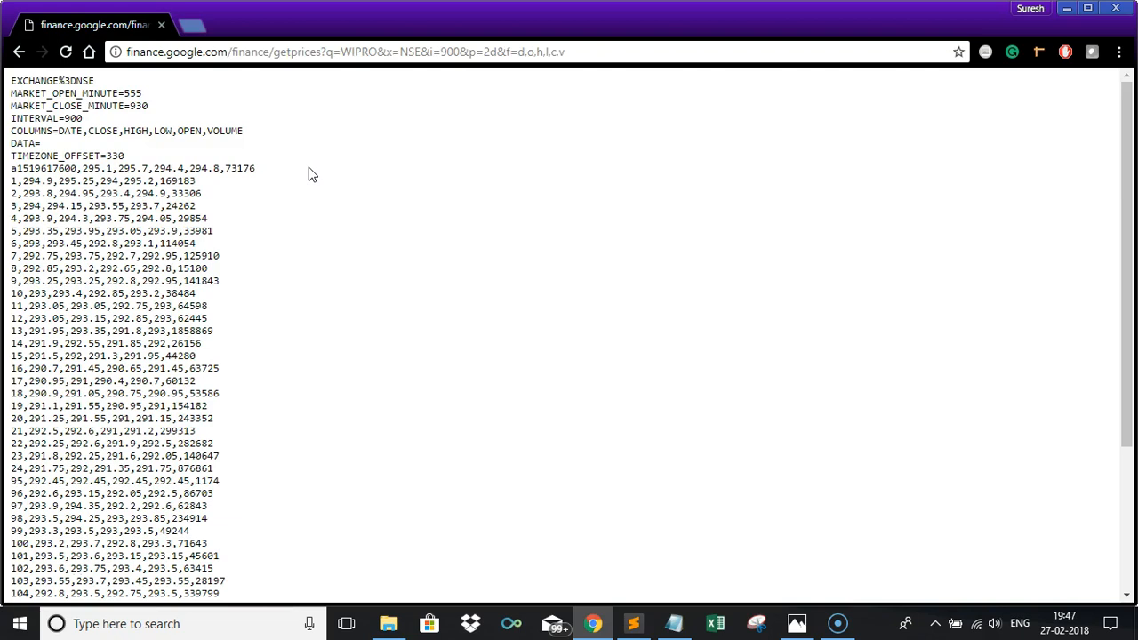
pyautogui.click(128, 156)
pyautogui.tripleClick(19, 169)
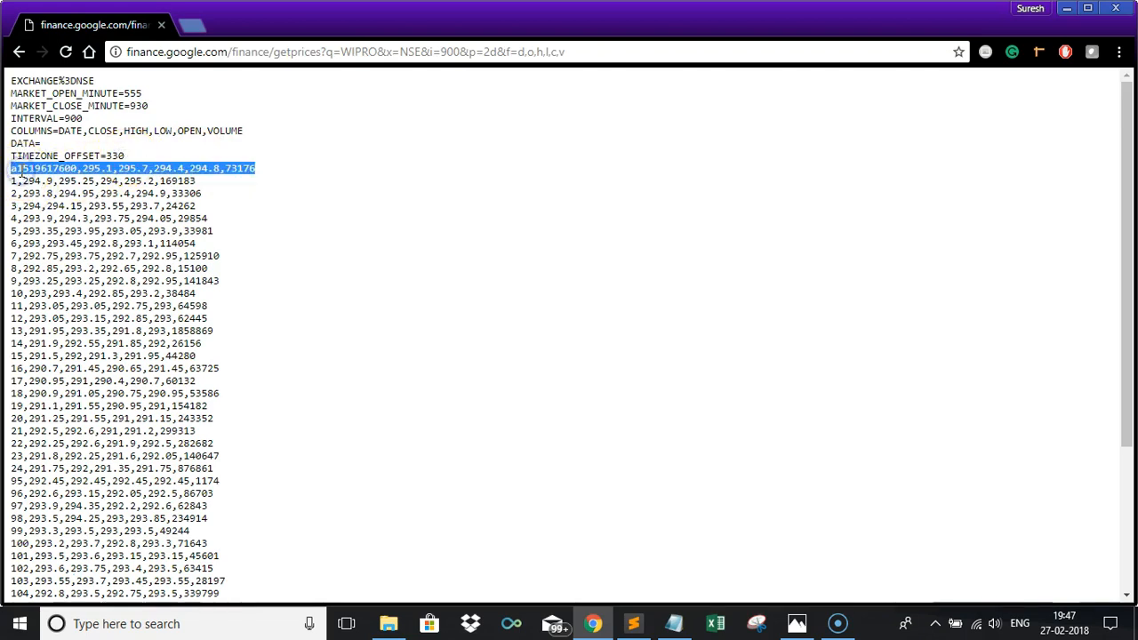
pyautogui.click(20, 172)
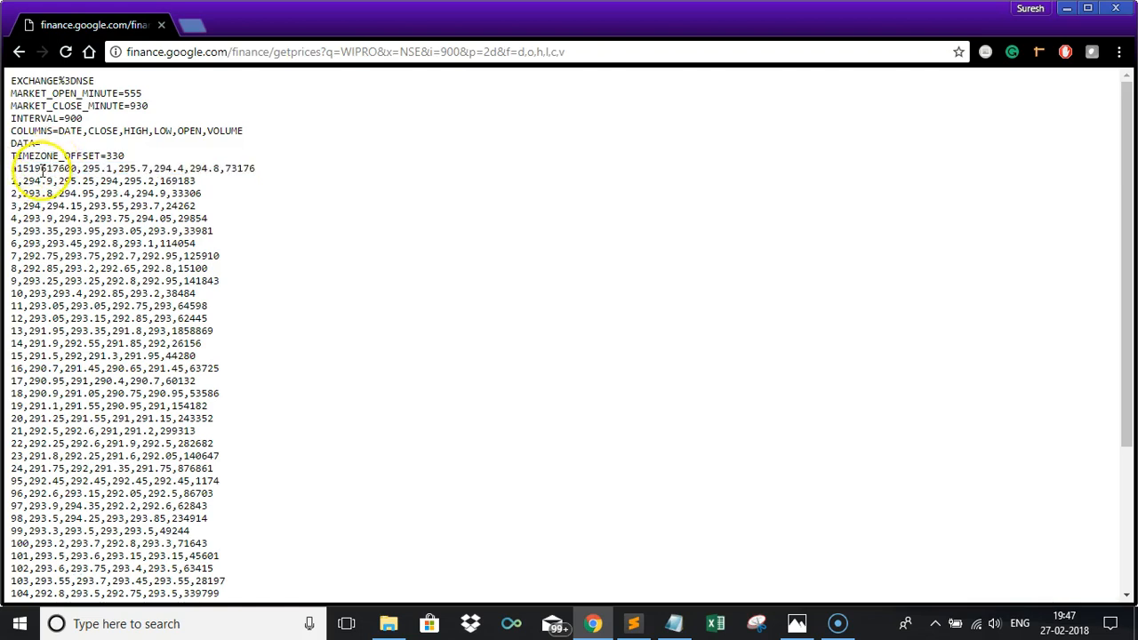
pyautogui.tripleClick(41, 171)
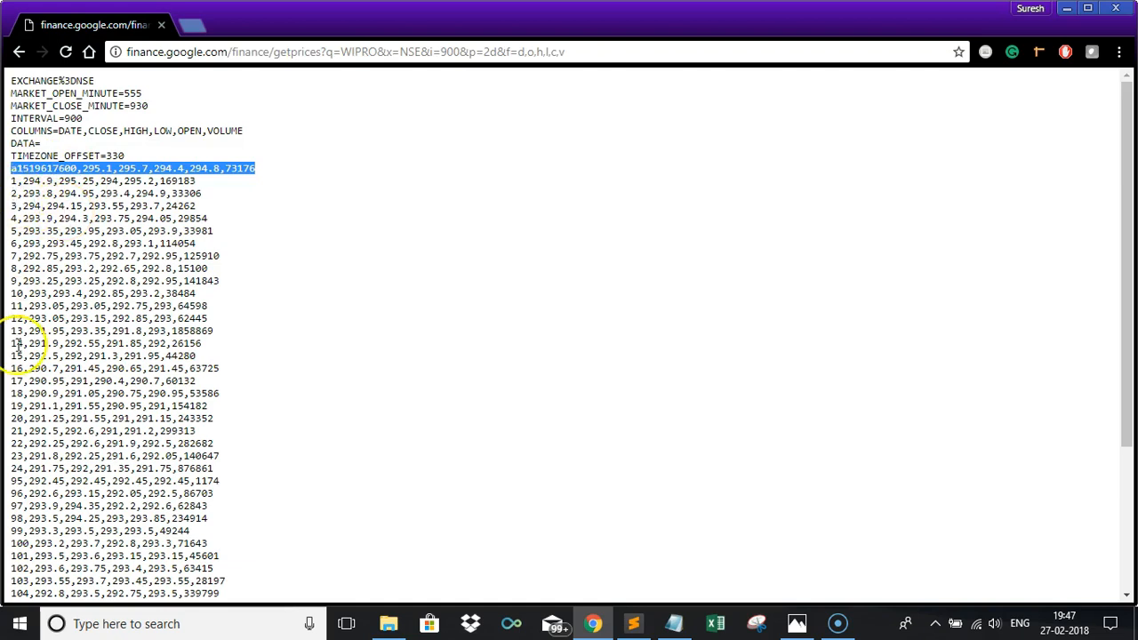
pyautogui.click(13, 387)
pyautogui.scroll(-3, 13, 387)
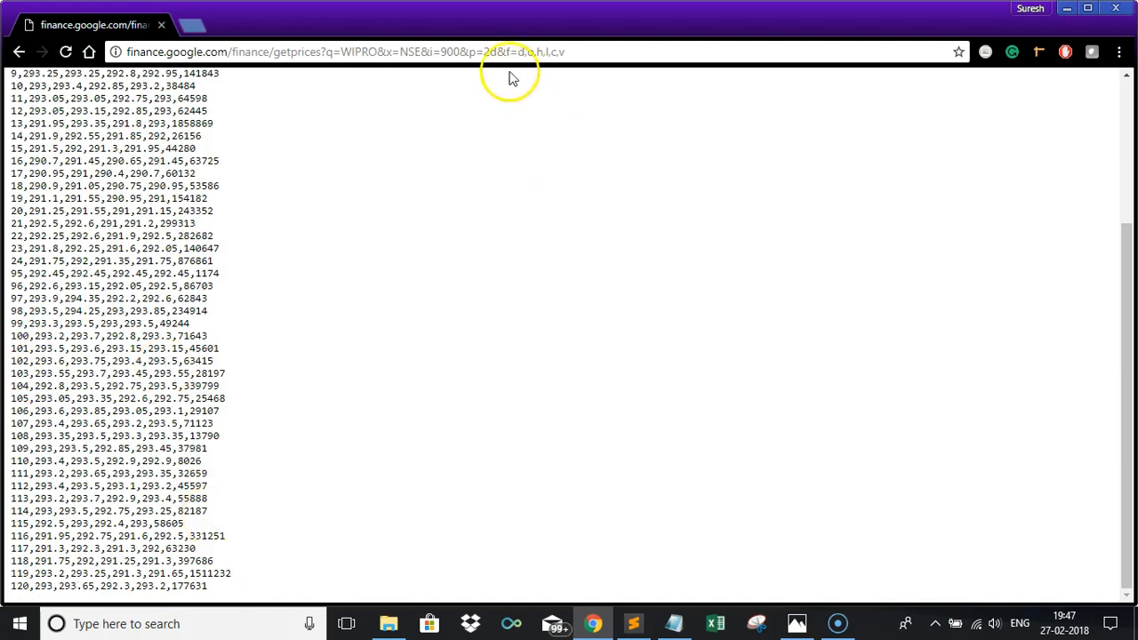
# Step: Set the URL's period parameter to 7d, reload the WIPRO price feed and look through its rows
pyautogui.click(490, 51)
pyautogui.click(490, 52)
pyautogui.press('BackSpace')
pyautogui.write('7')
pyautogui.press('Return')
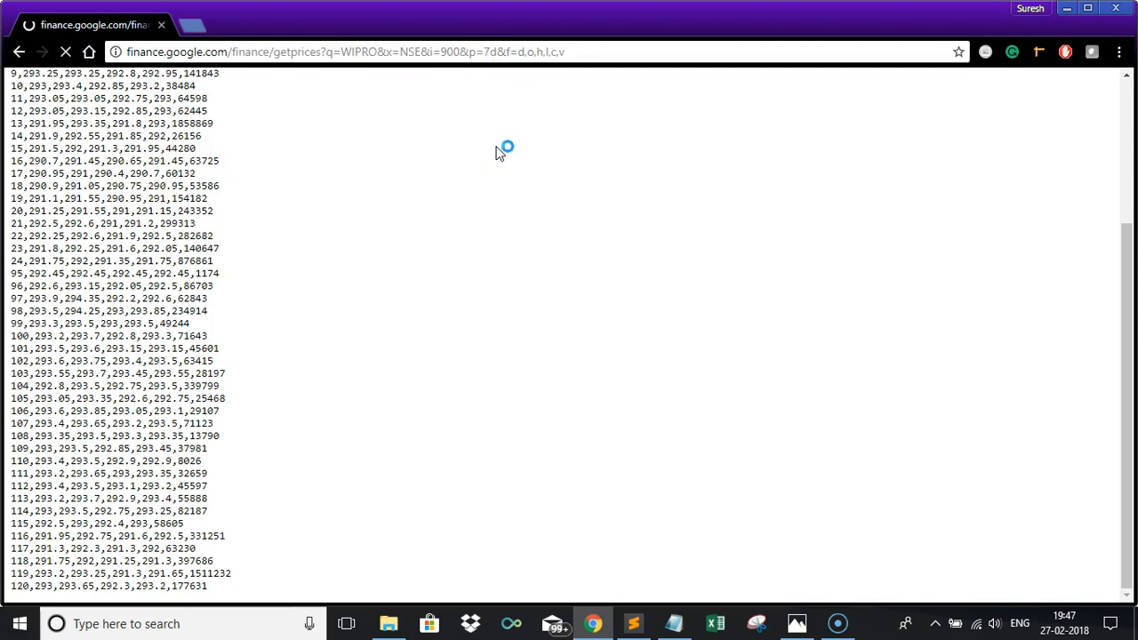
pyautogui.scroll(-1, 282, 236)
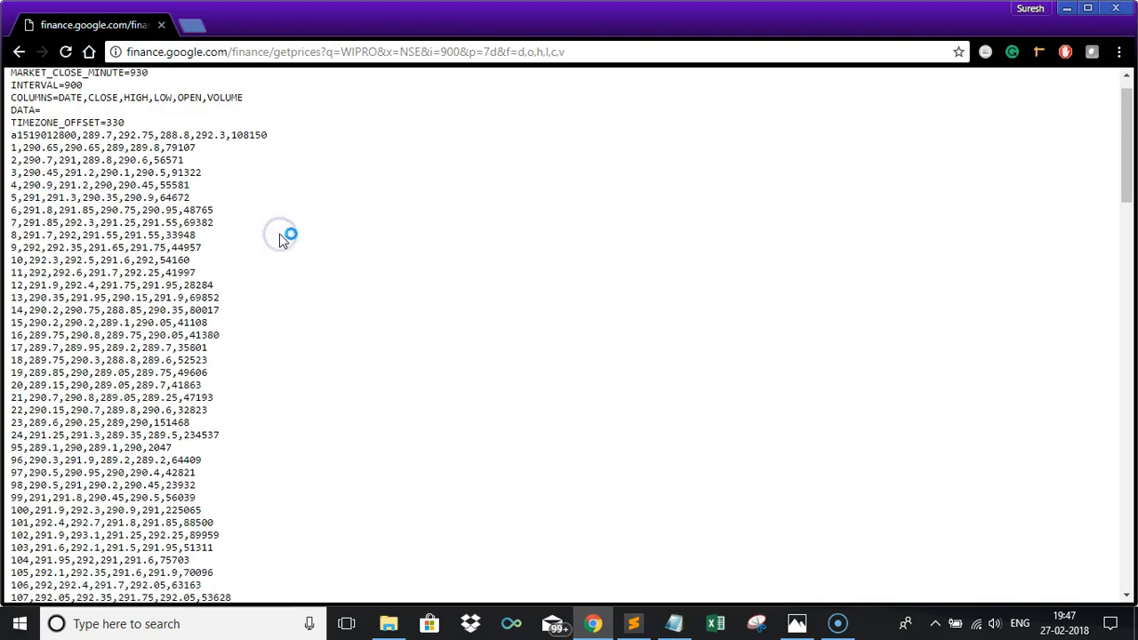
pyautogui.scroll(-13, 283, 241)
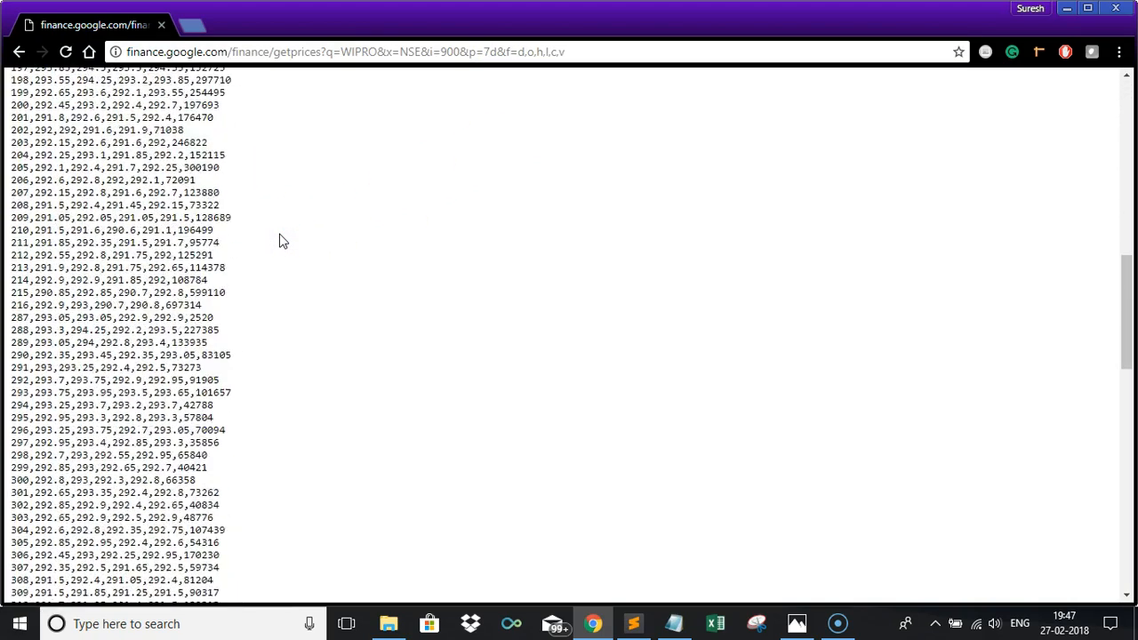
pyautogui.scroll(-7, 283, 241)
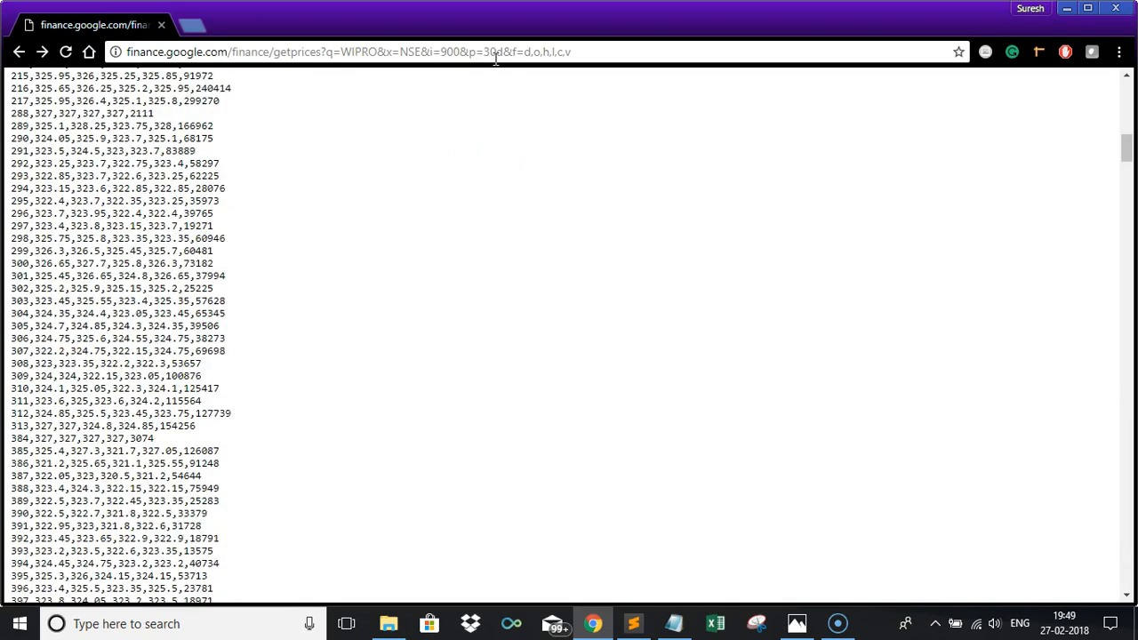
# Step: Examine the first timestamp row of the 30-day WIPRO feed and how the numbered interval rows continue below it
pyautogui.scroll(1, 264, 277)
pyautogui.scroll(10, 264, 277)
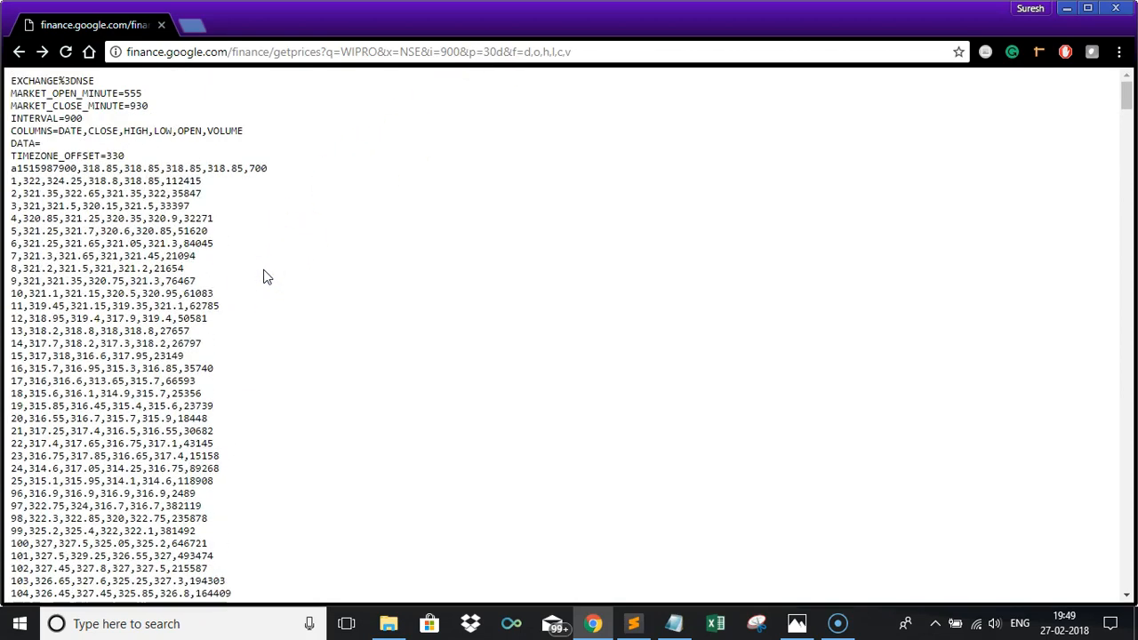
pyautogui.tripleClick(64, 168)
pyautogui.click(219, 282)
pyautogui.scroll(-14, 221, 282)
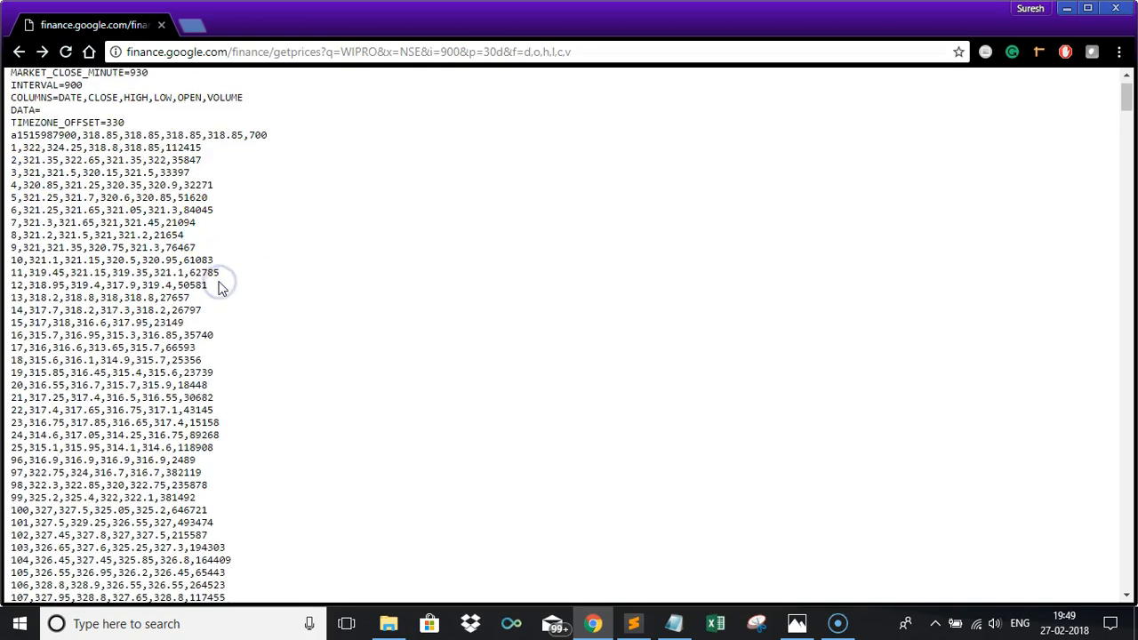
pyautogui.scroll(-17, 221, 283)
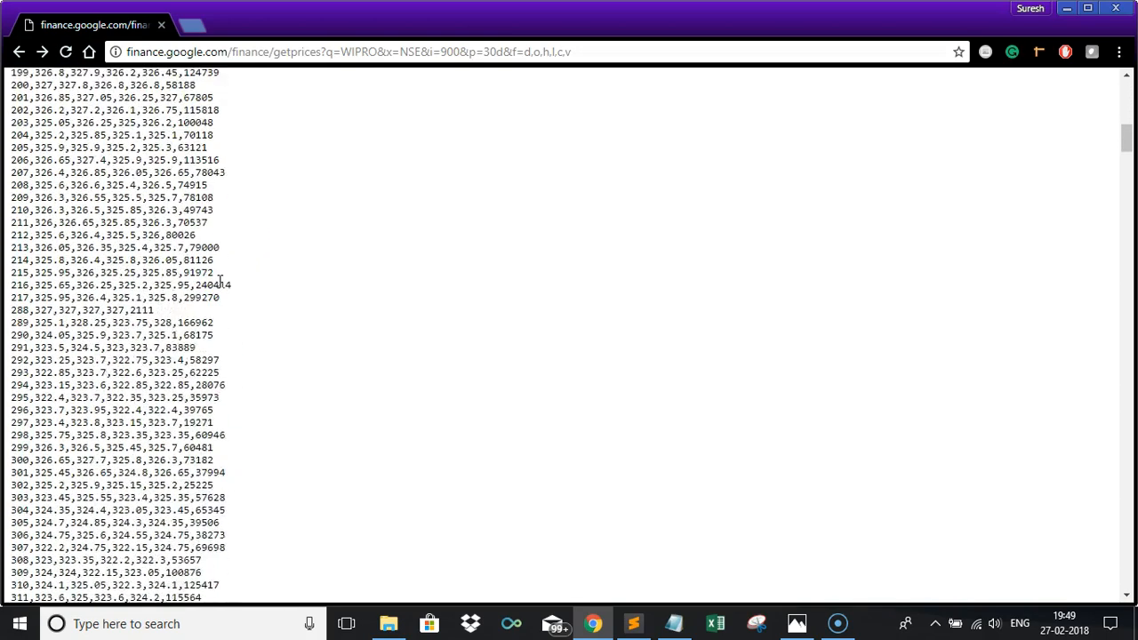
pyautogui.scroll(-15, 220, 283)
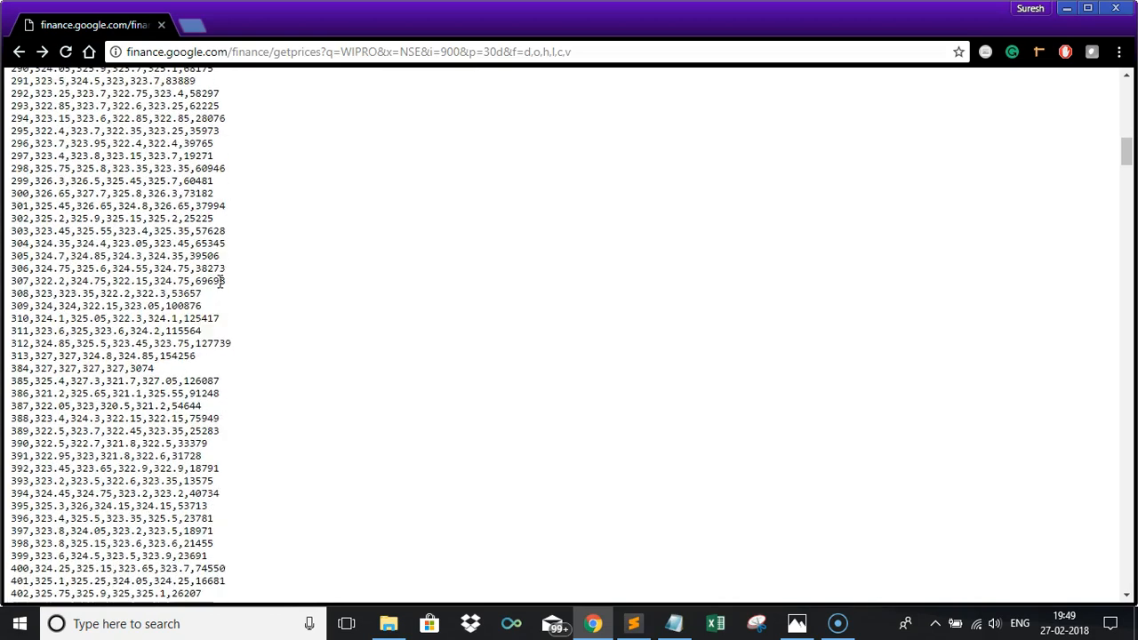
pyautogui.scroll(-8, 220, 282)
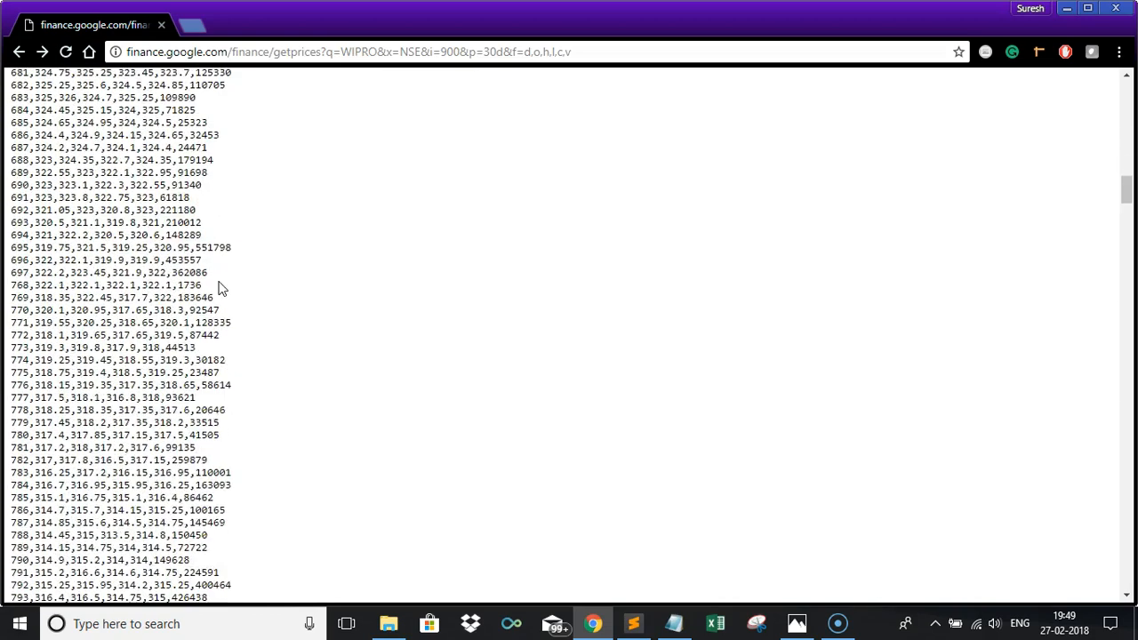
# Step: Search the page for "a" to locate further timestamp rows, and highlight the matching row for inspection
pyautogui.hotkey('ctrl', 'f')
pyautogui.write('a')
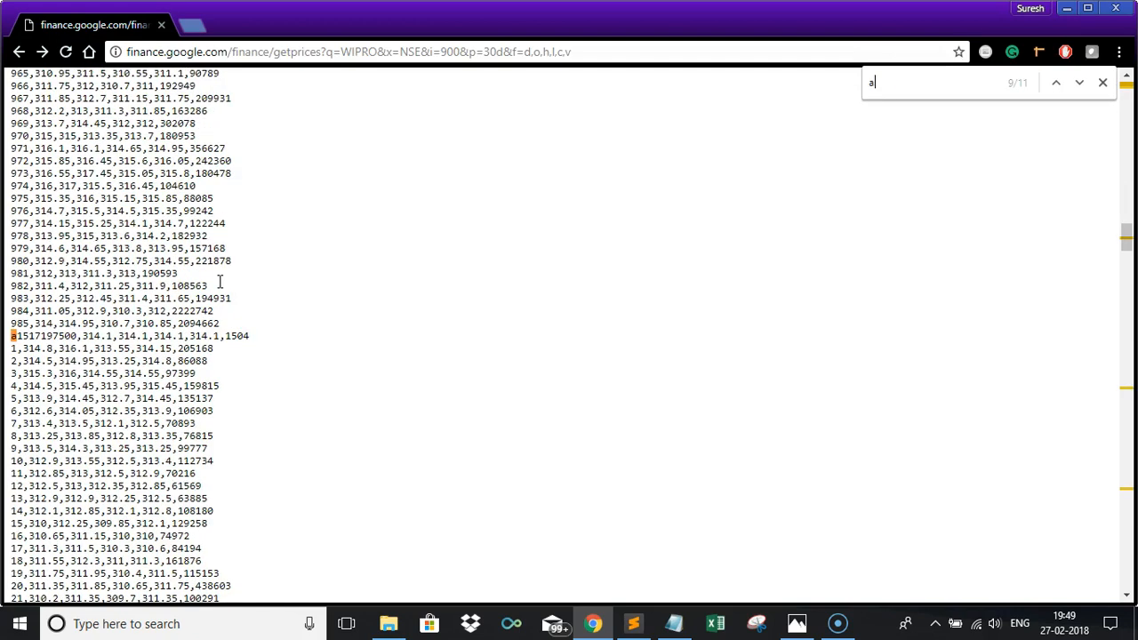
pyautogui.tripleClick(26, 338)
pyautogui.click(196, 384)
pyautogui.scroll(10, 197, 386)
pyautogui.scroll(15, 197, 387)
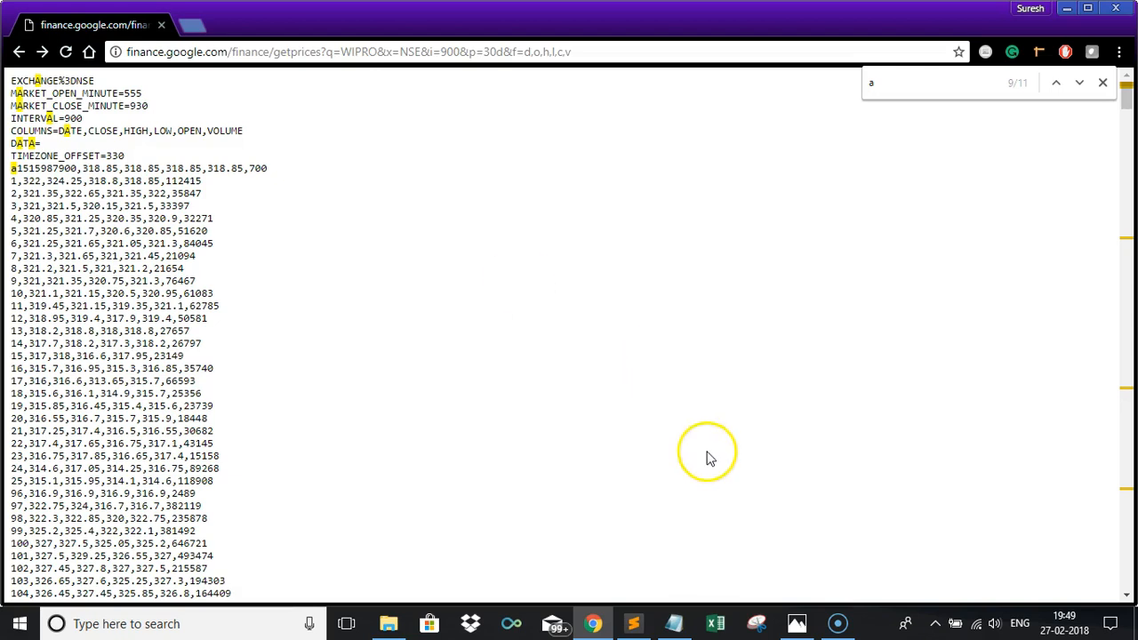
# Step: Copy the 30-day WIPRO feed's full URL, switch to Excel and create a blank workbook
pyautogui.click(578, 53)
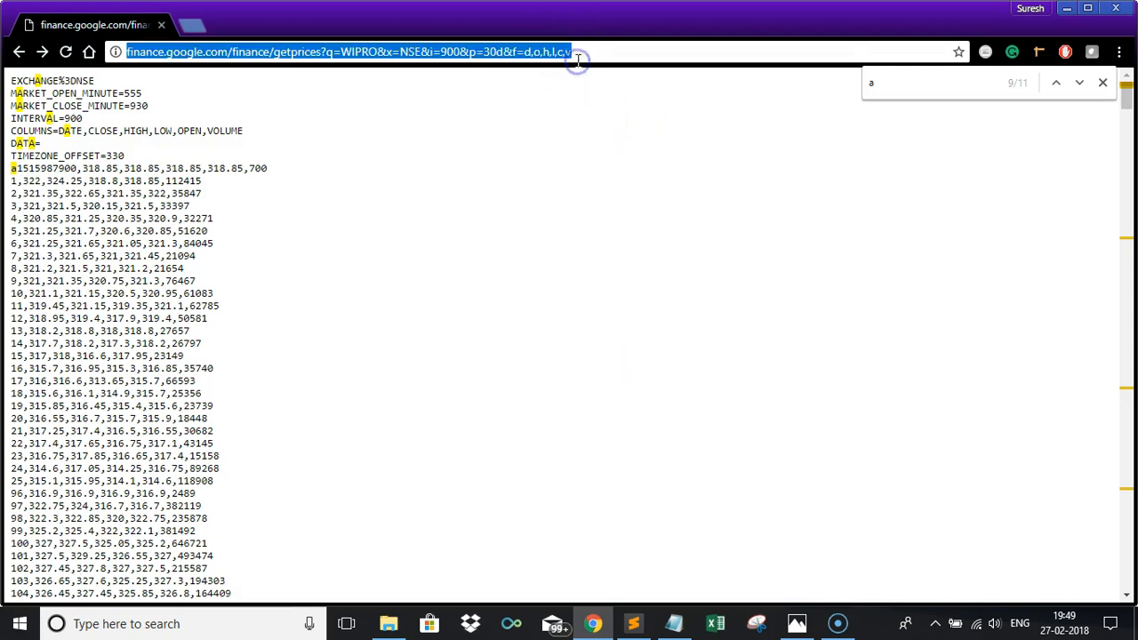
pyautogui.click(720, 621)
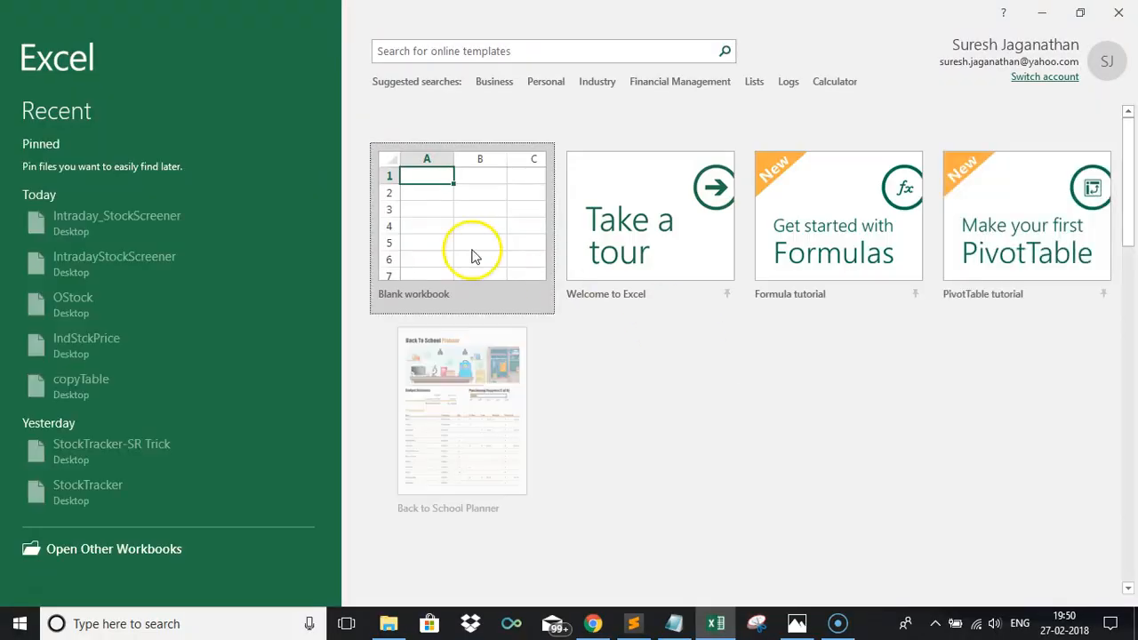
pyautogui.click(470, 252)
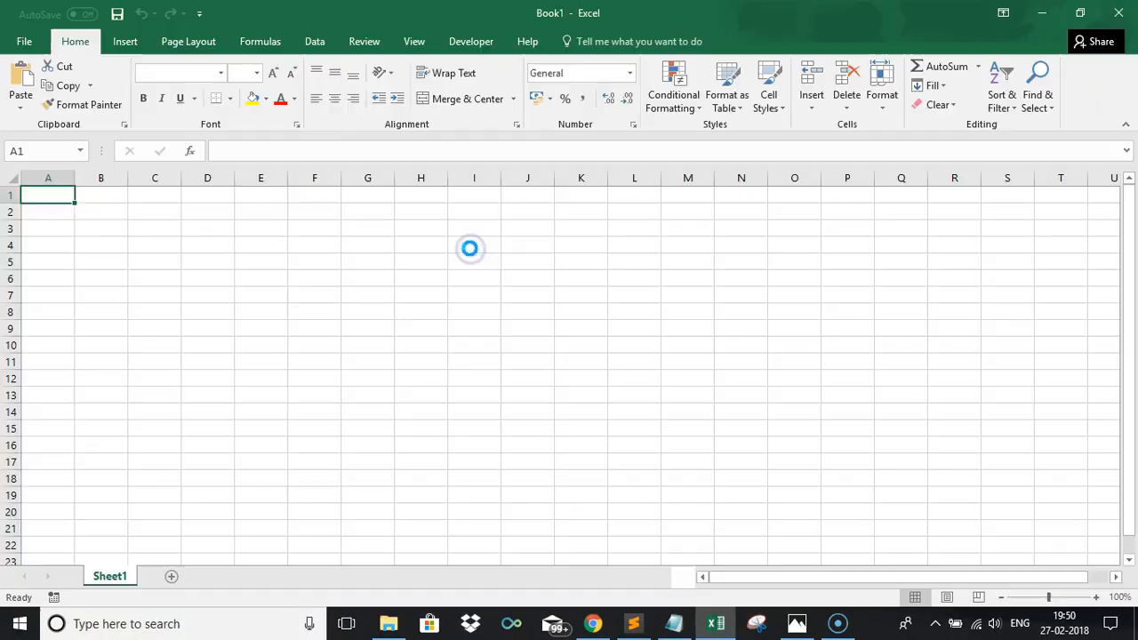
pyautogui.click(321, 42)
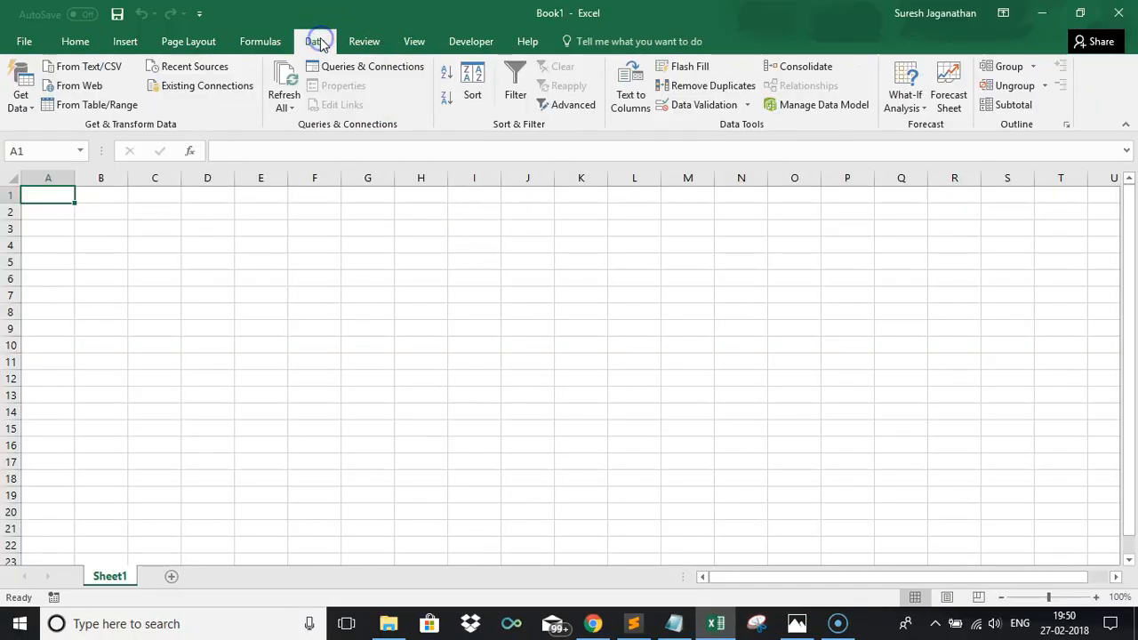
pyautogui.click(85, 83)
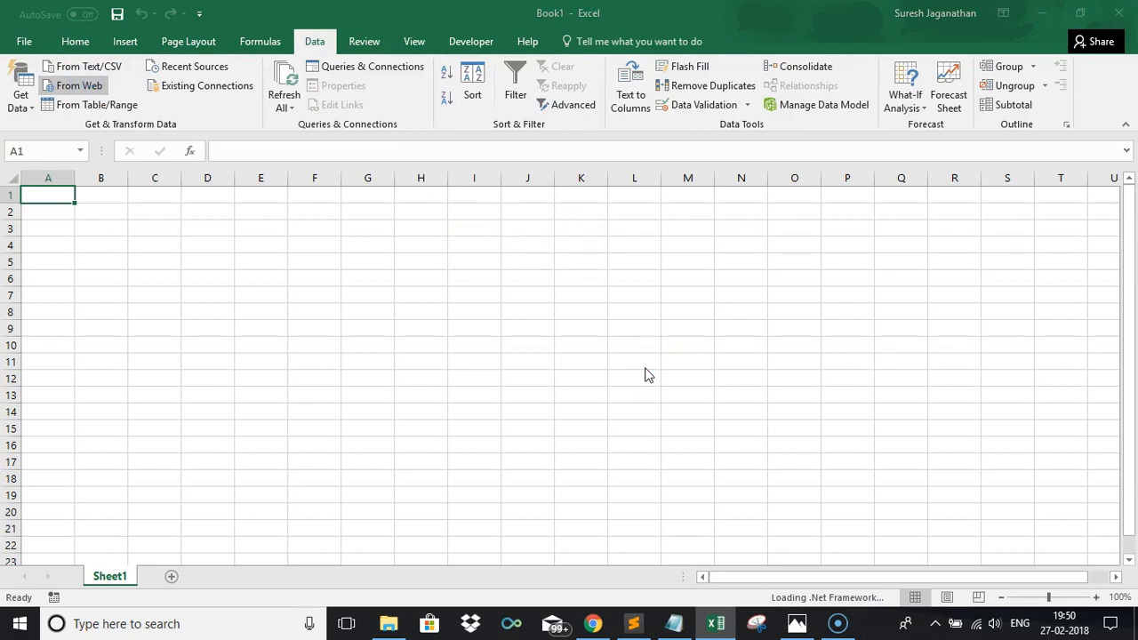
pyautogui.write('https://www.google.com/finance/getprices?q=WIPRO&x=NSE&i=900&p=30d&f=d,o,h,l,c,v')
pyautogui.click(673, 364)
pyautogui.click(760, 364)
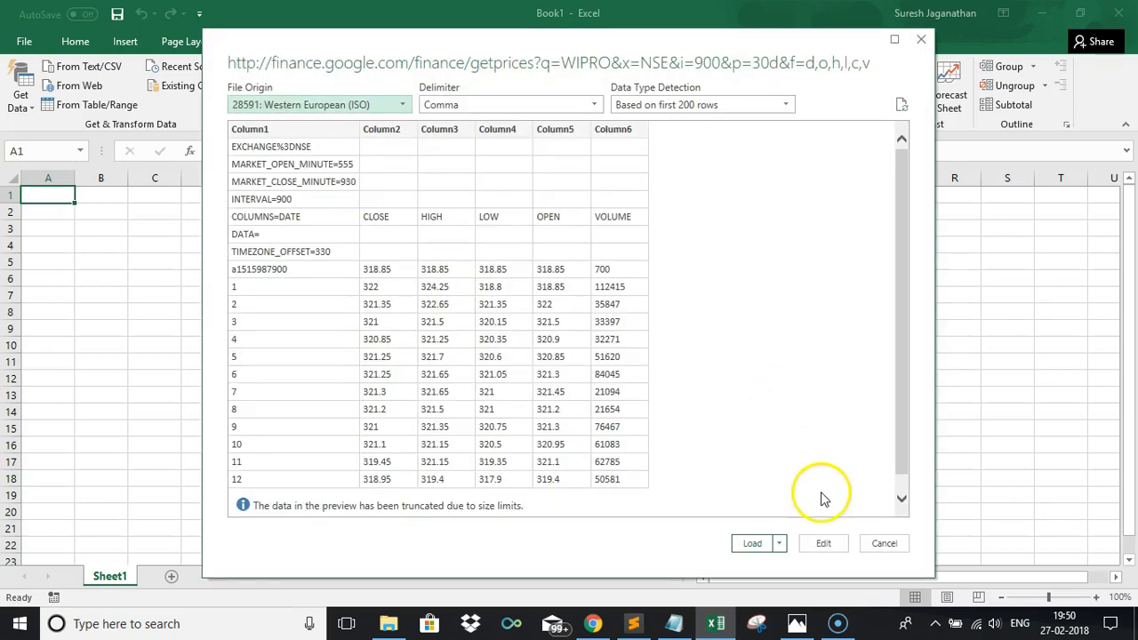
pyautogui.click(823, 544)
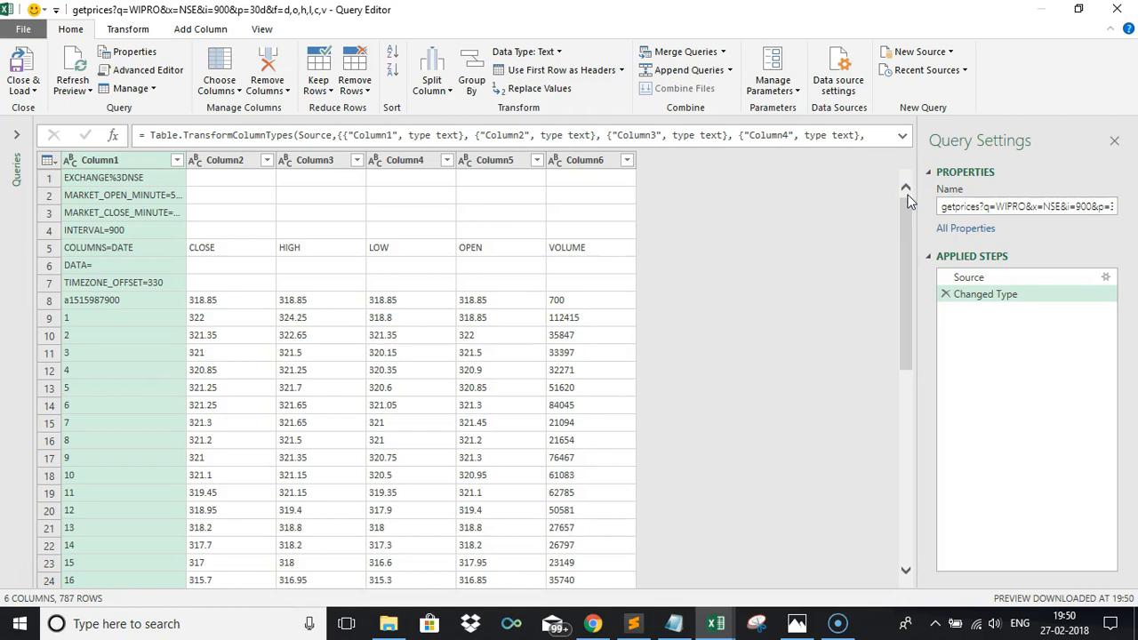
# Step: Expand the list of queries and rename the imported query as get15MinData
pyautogui.click(16, 134)
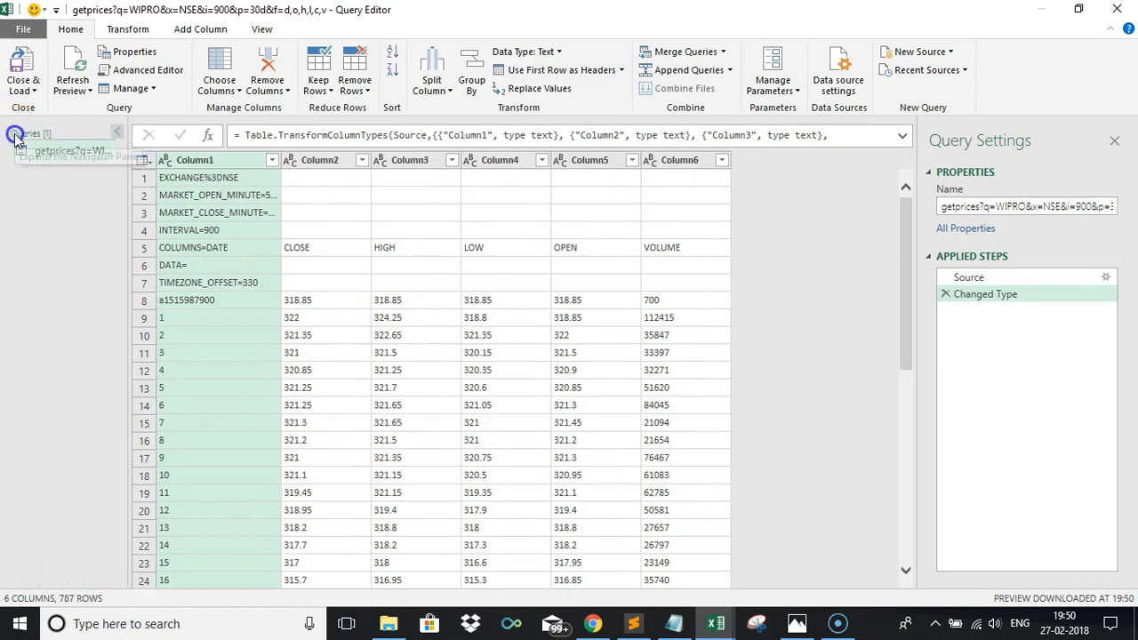
pyautogui.click(977, 206)
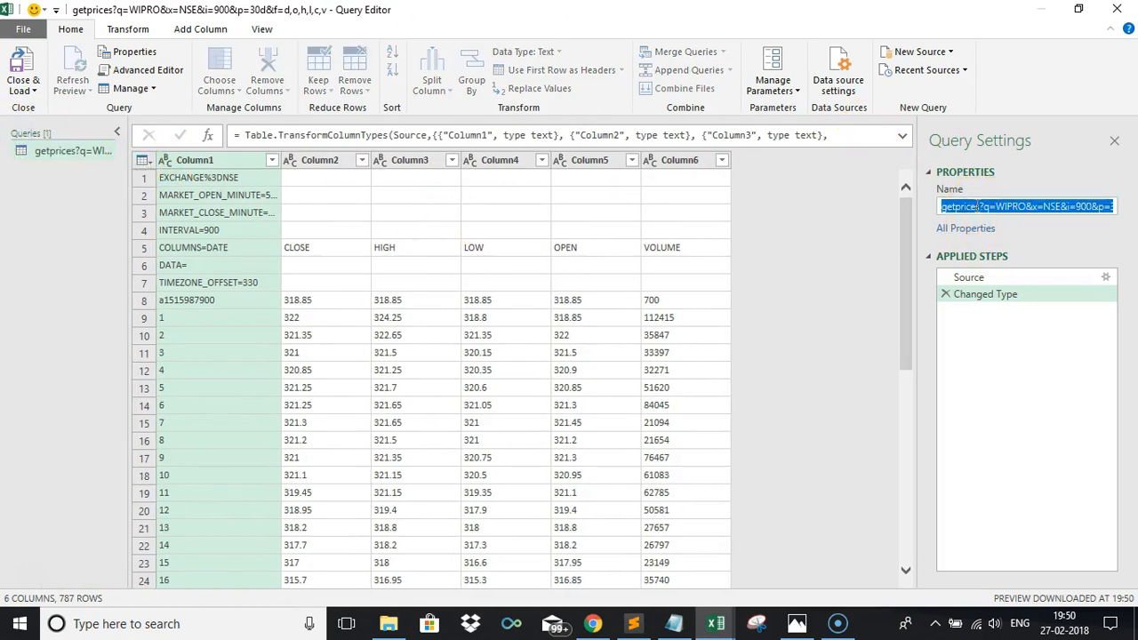
pyautogui.write('get15MinData')
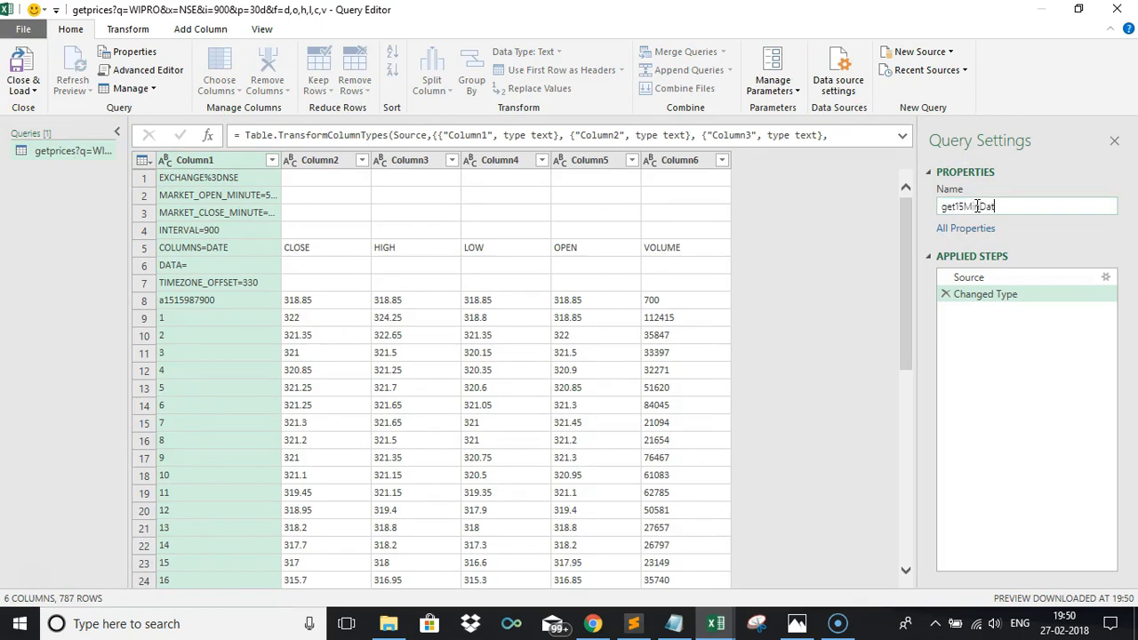
pyautogui.press('Return')
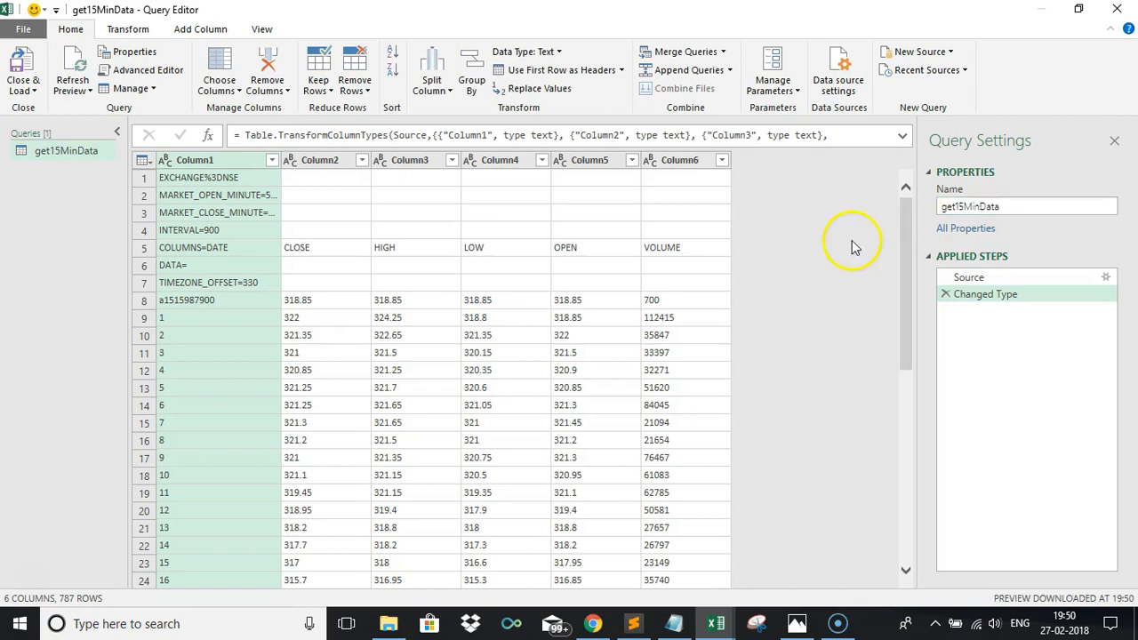
# Step: Remove the top 7 rows, from EXCHANGE through TIMEZONE_OFFSET, from the get15MinData query
pyautogui.click(242, 178)
pyautogui.click(213, 283)
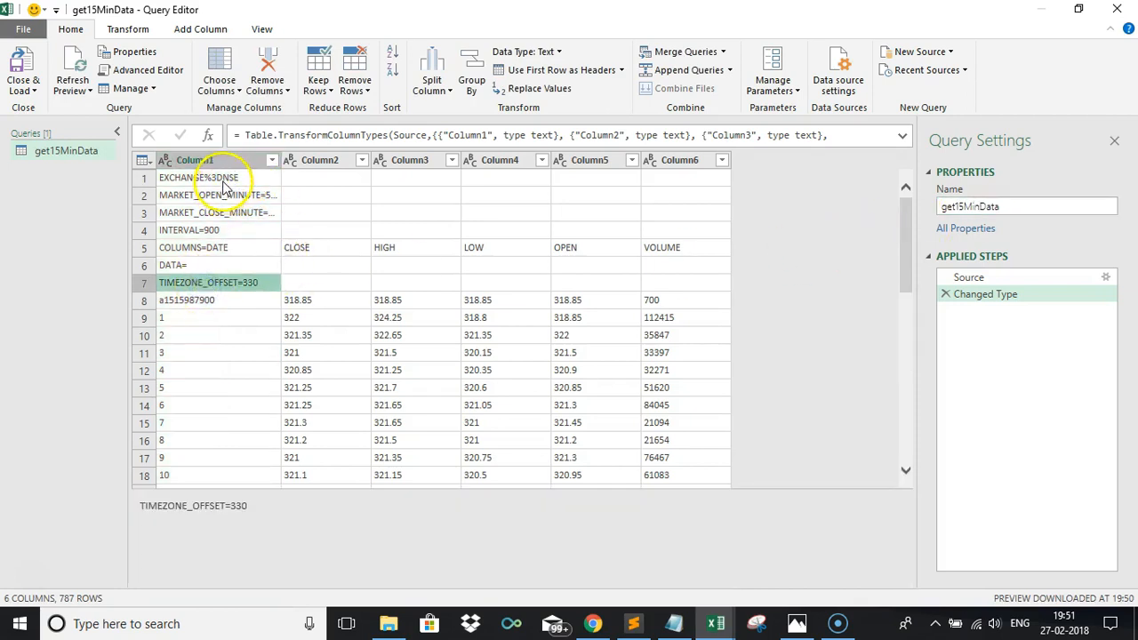
pyautogui.click(356, 89)
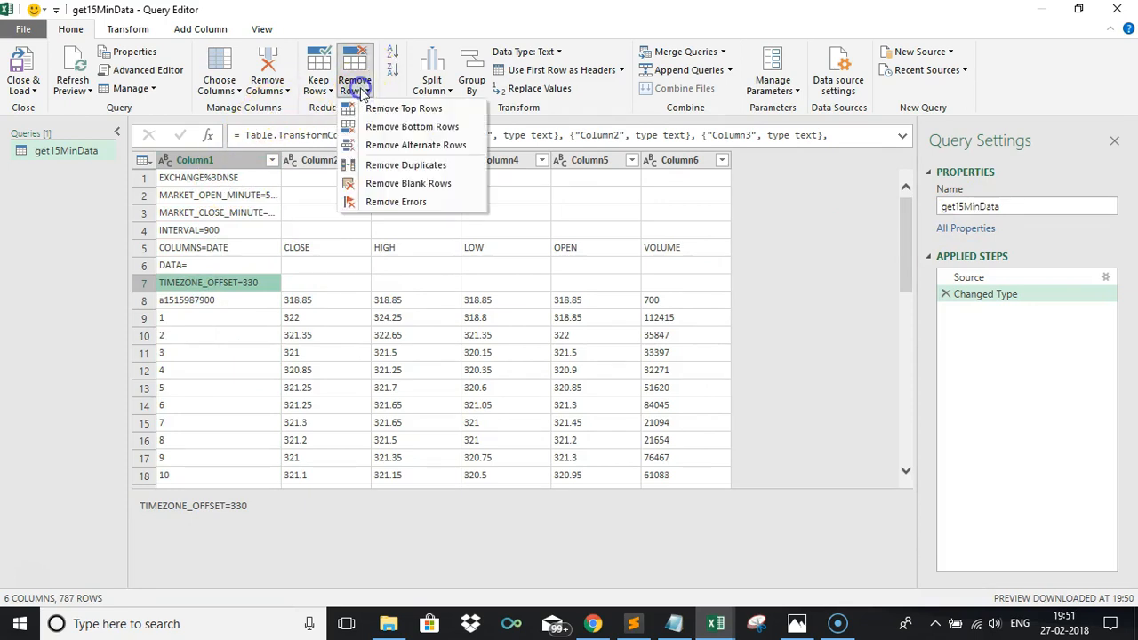
pyautogui.click(407, 108)
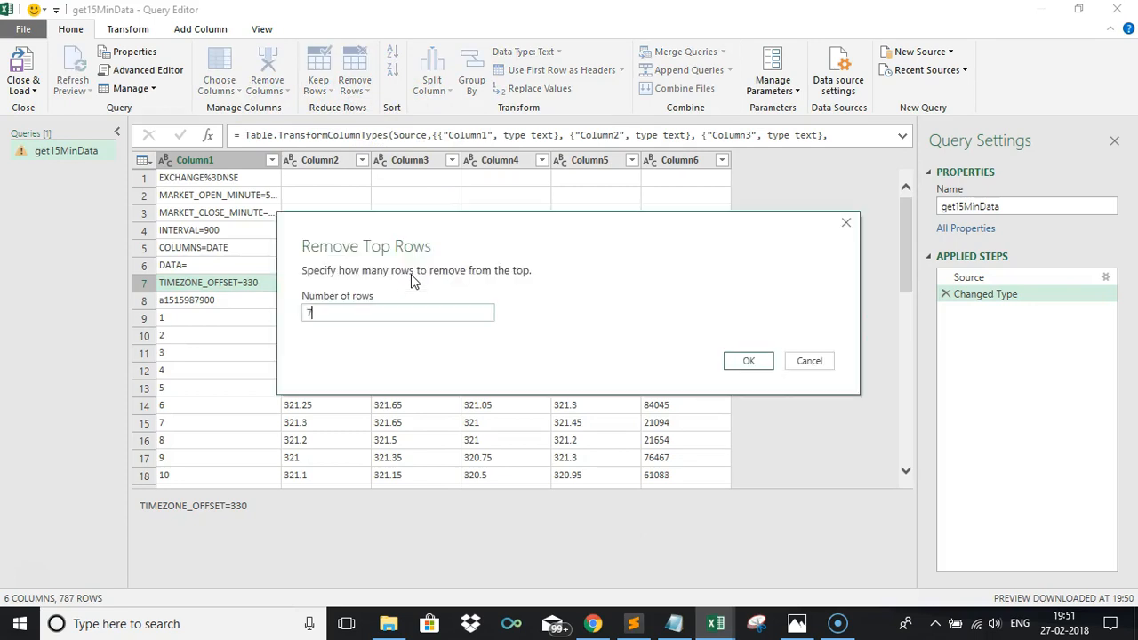
pyautogui.click(738, 360)
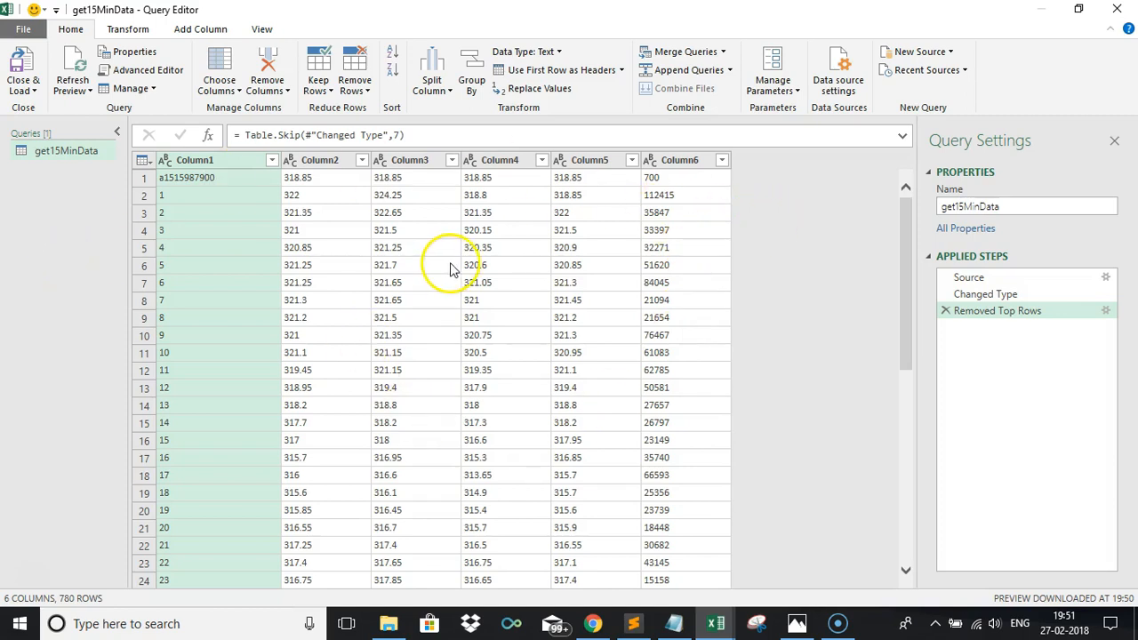
# Step: Open the get15MinData script in the Advanced Editor, switch to Sublime Text and copy the full transformation script
pyautogui.click(147, 71)
pyautogui.click(633, 623)
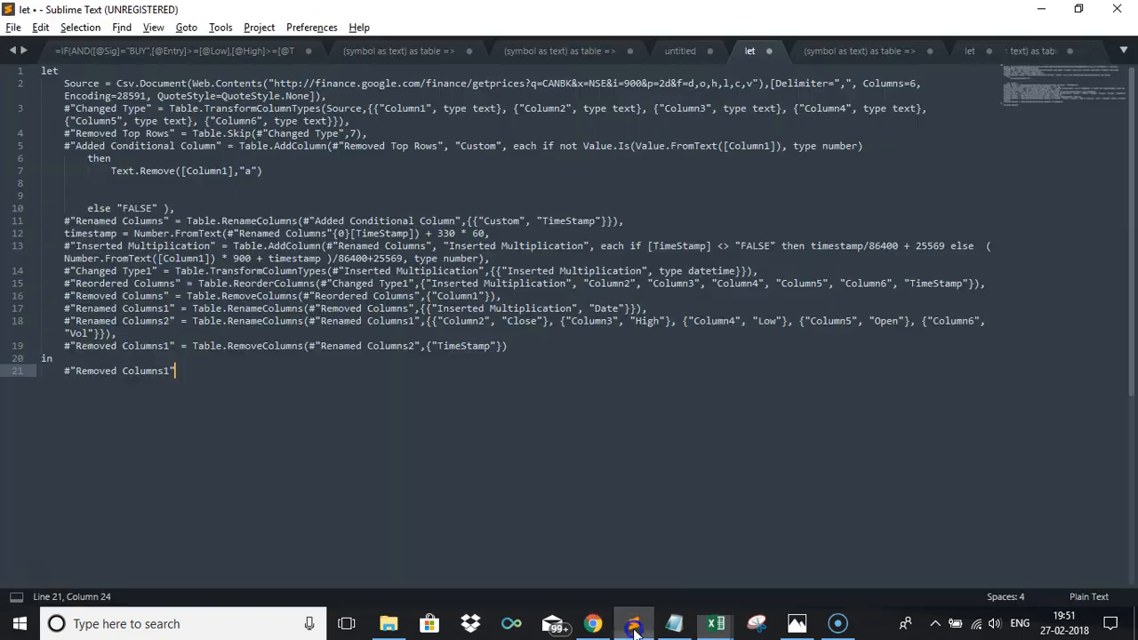
pyautogui.click(389, 399)
pyautogui.hotkey('ctrl', 'a')
pyautogui.hotkey('ctrl', 'c')
# Step: Return to the Advanced Editor, replace the entire get15MinData script with the copied one, and apply it
pyautogui.hotkey('alt', 'Tab')
pyautogui.click(262, 195)
pyautogui.hotkey('ctrl', 'a')
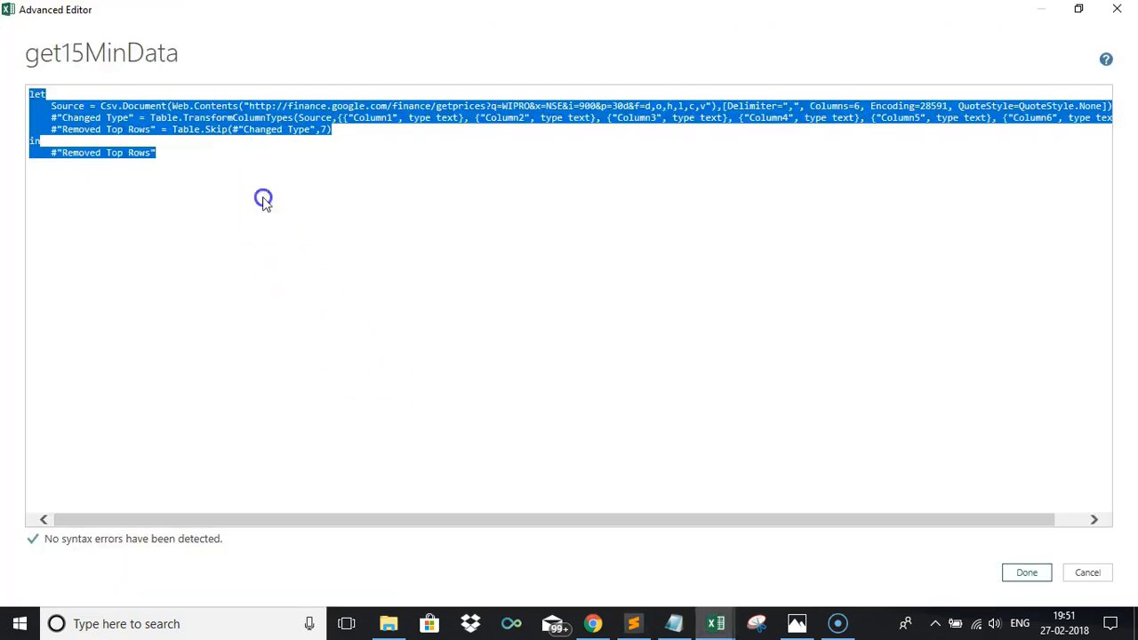
pyautogui.hotkey('ctrl', 'v')
pyautogui.click(1027, 574)
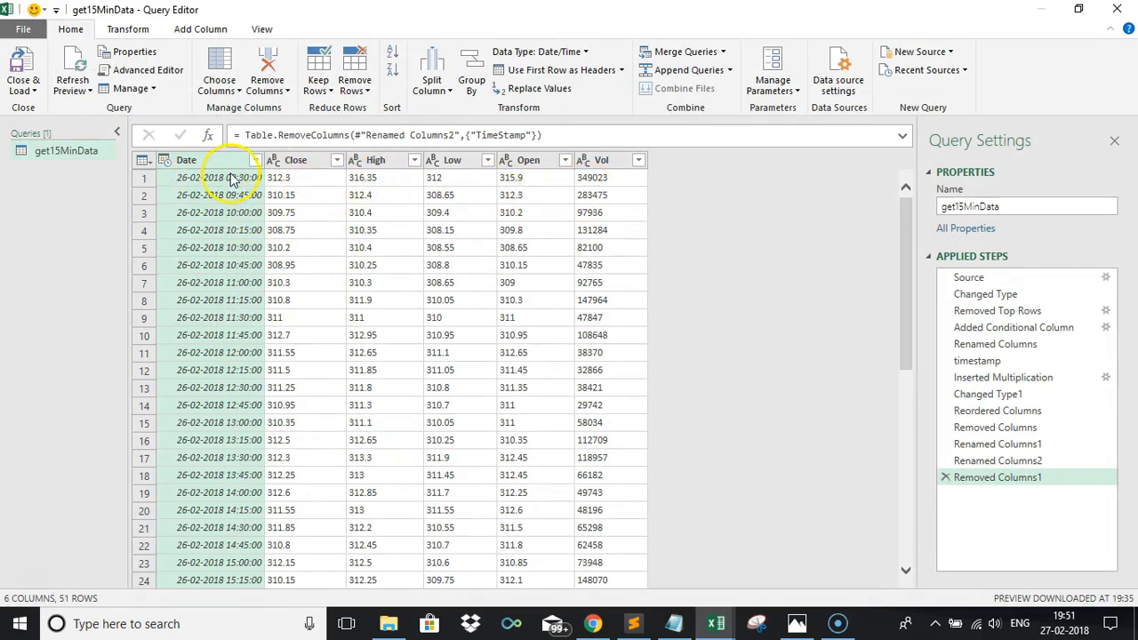
pyautogui.moveTo(909, 233); pyautogui.dragTo(930, 206)
pyautogui.click(238, 179)
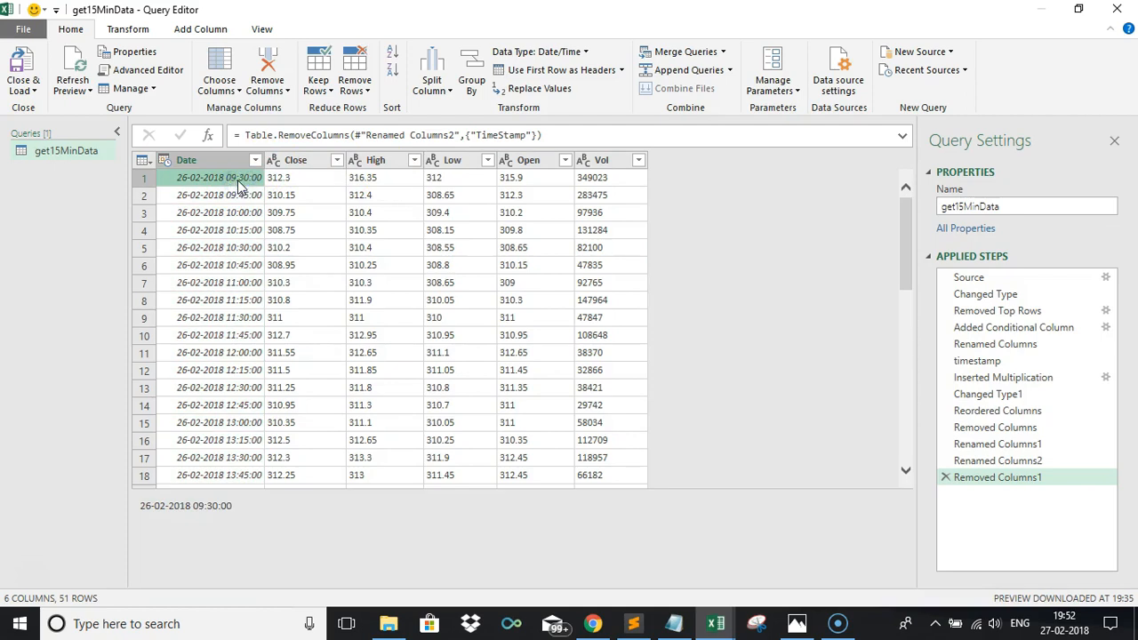
pyautogui.click(909, 265)
pyautogui.moveTo(909, 265); pyautogui.dragTo(907, 366)
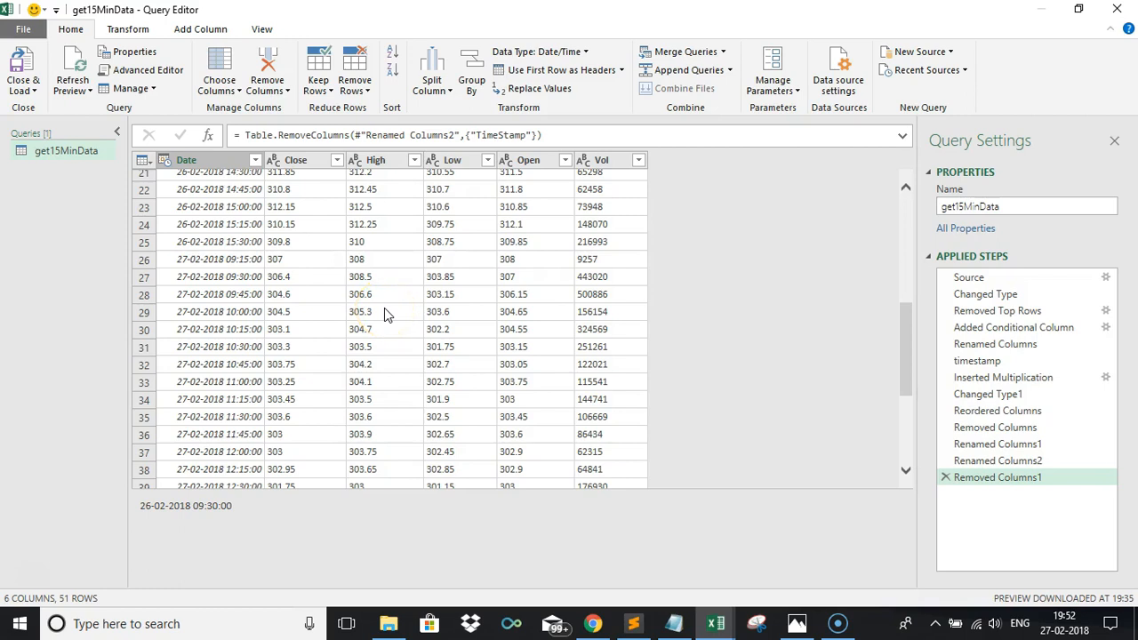
pyautogui.click(222, 260)
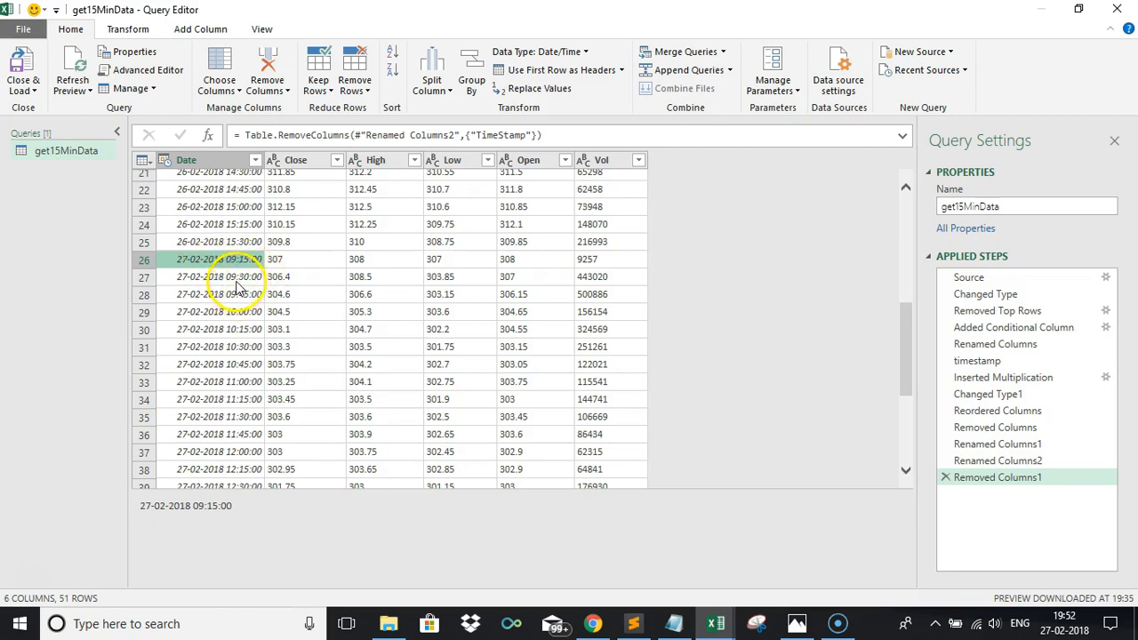
pyautogui.click(236, 278)
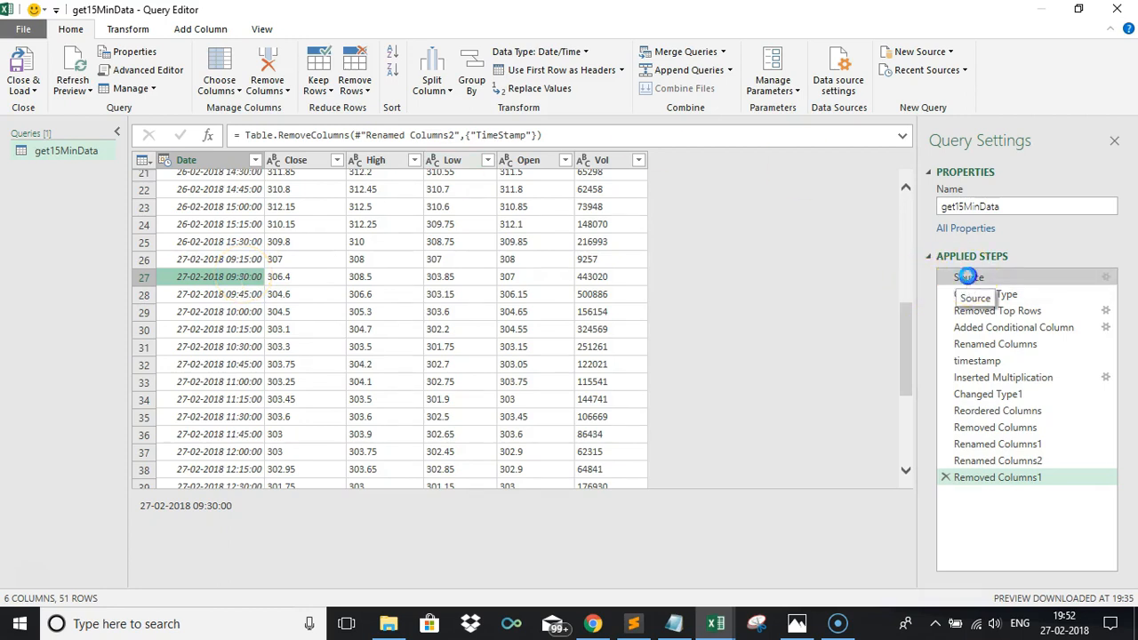
pyautogui.click(969, 278)
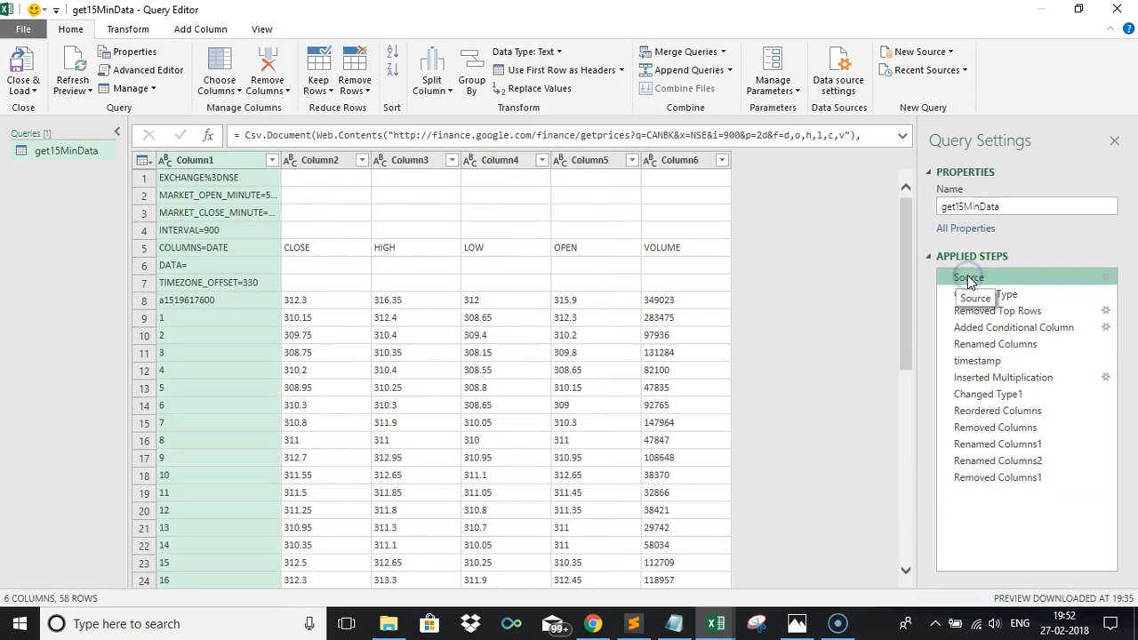
pyautogui.click(1012, 478)
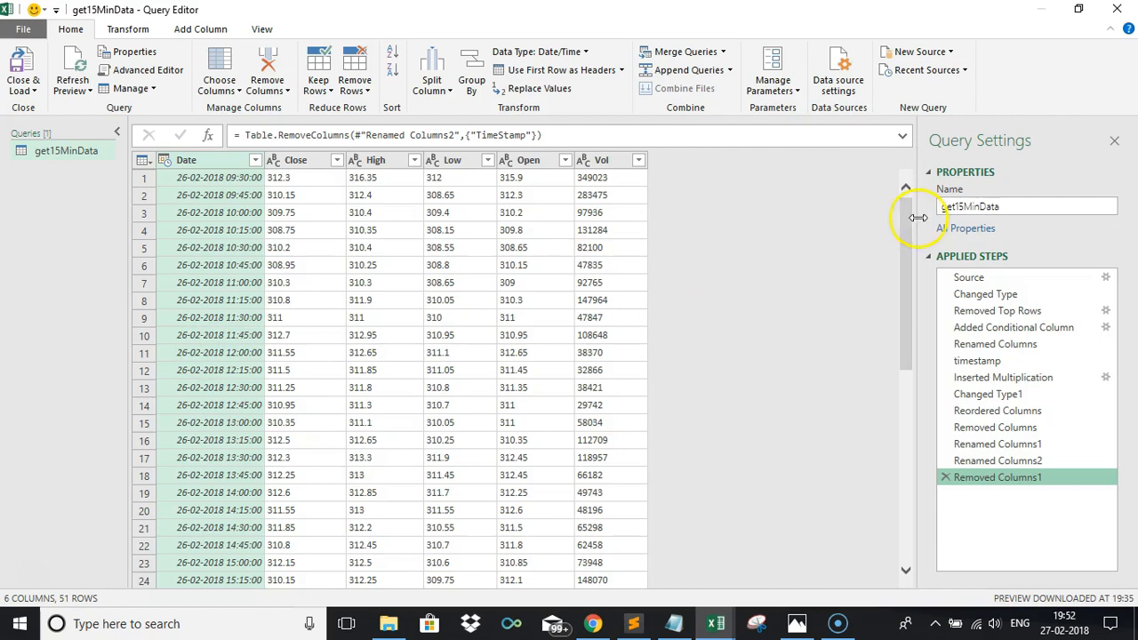
pyautogui.moveTo(912, 242); pyautogui.dragTo(907, 374)
pyautogui.click(211, 307)
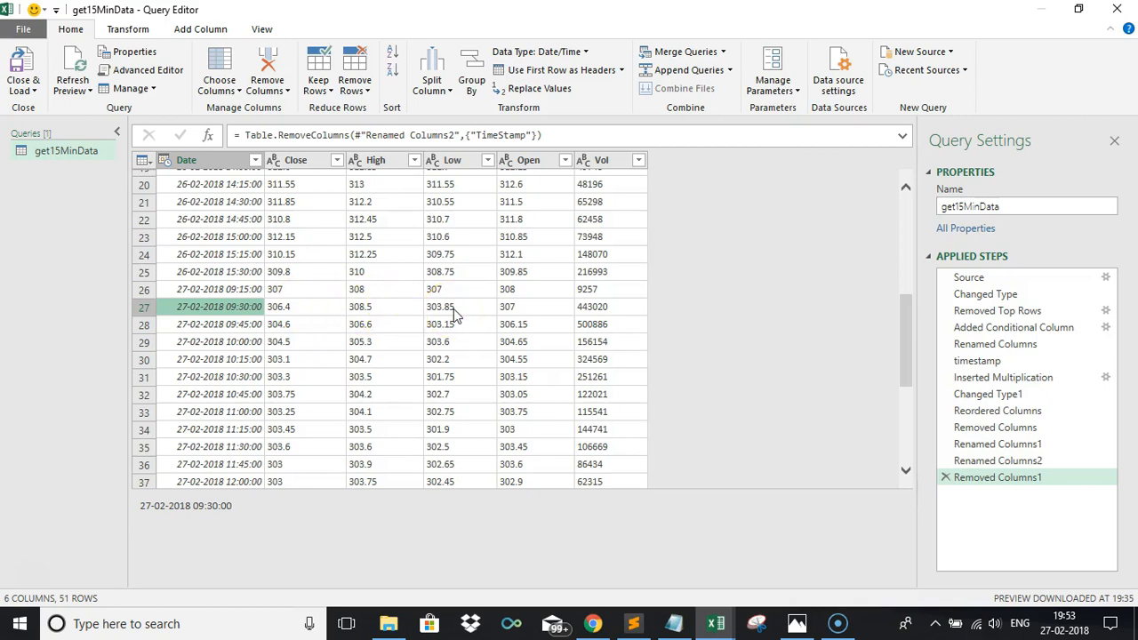
# Step: Switch to Chrome and open the Kite dashboard in a new tab
pyautogui.hotkey('alt', 'Tab')
pyautogui.hotkey('alt', 'Tab')
pyautogui.hotkey('alt', 'Tab')
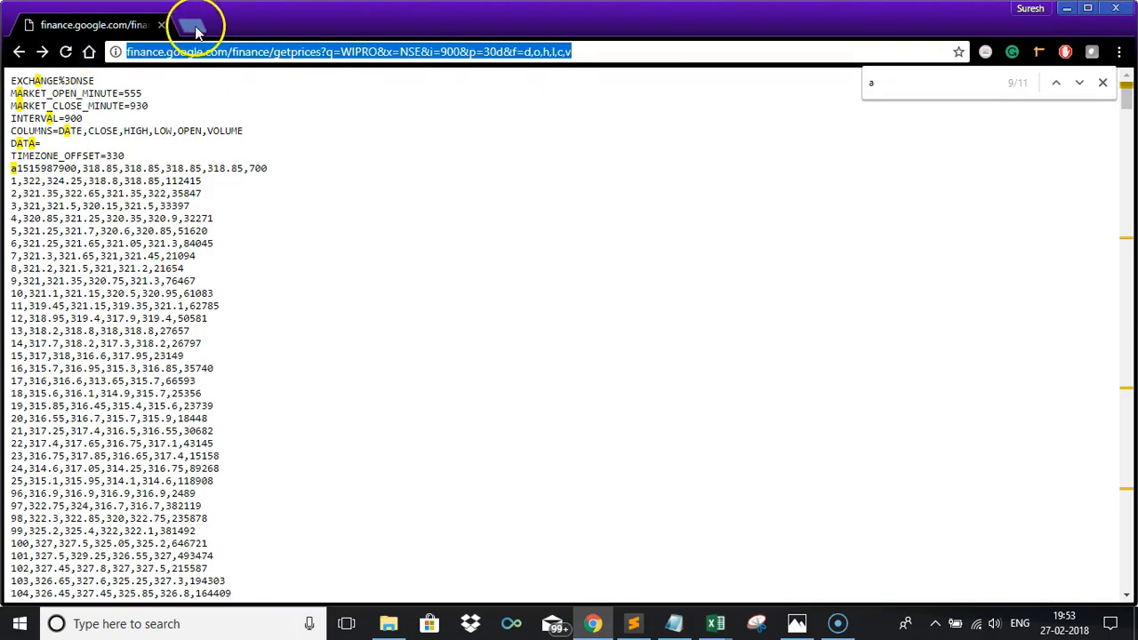
pyautogui.click(192, 26)
pyautogui.write('kite')
pyautogui.press('Return')
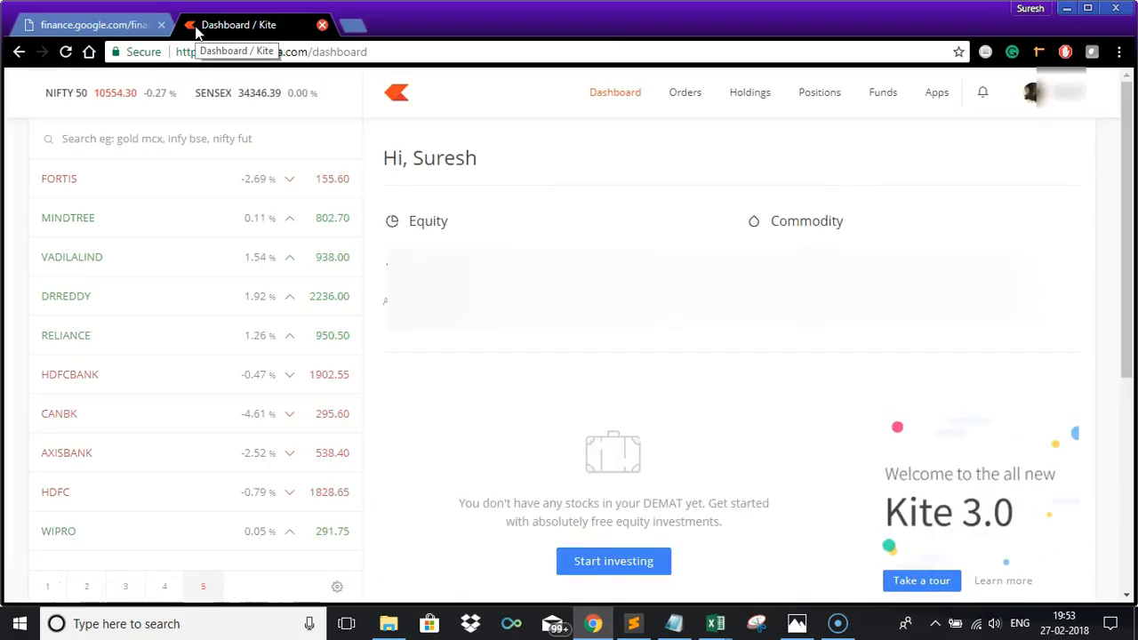
# Step: Open the CANBK chart from the watchlist and examine its 15-minute candle for 02/27 09:15
pyautogui.click(404, 419)
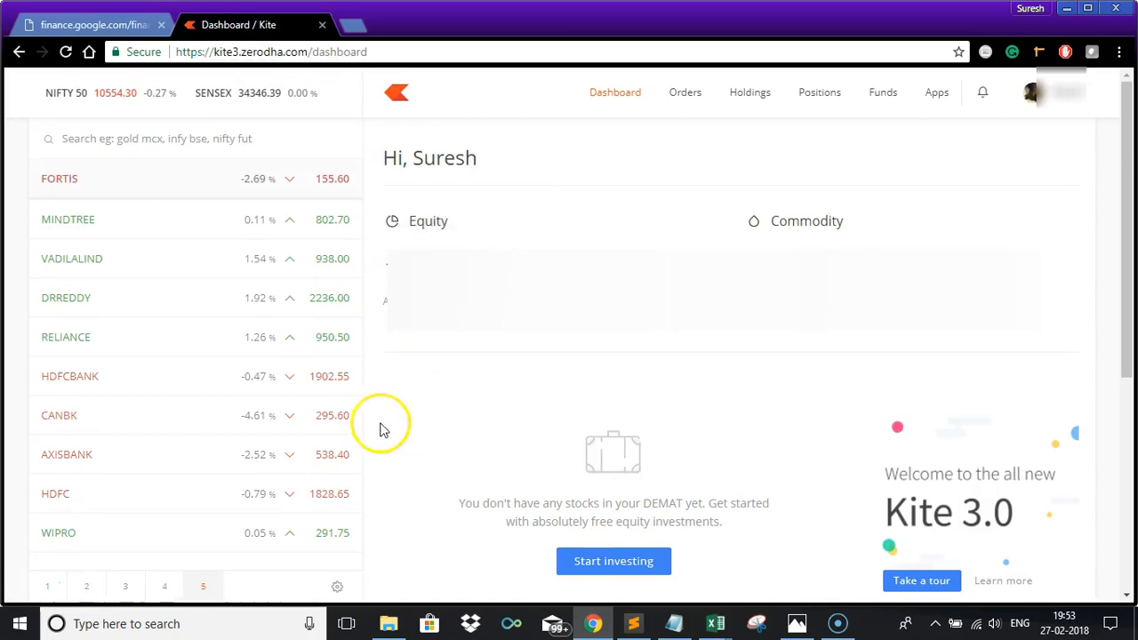
pyautogui.moveTo(308, 419)
pyautogui.click(260, 416)
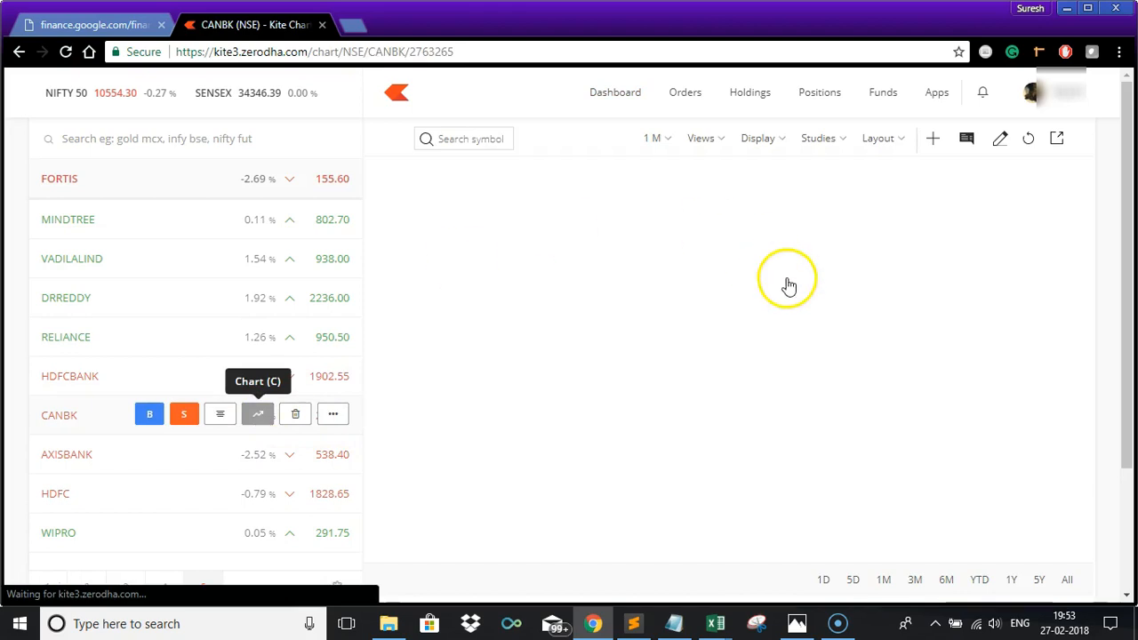
pyautogui.click(847, 145)
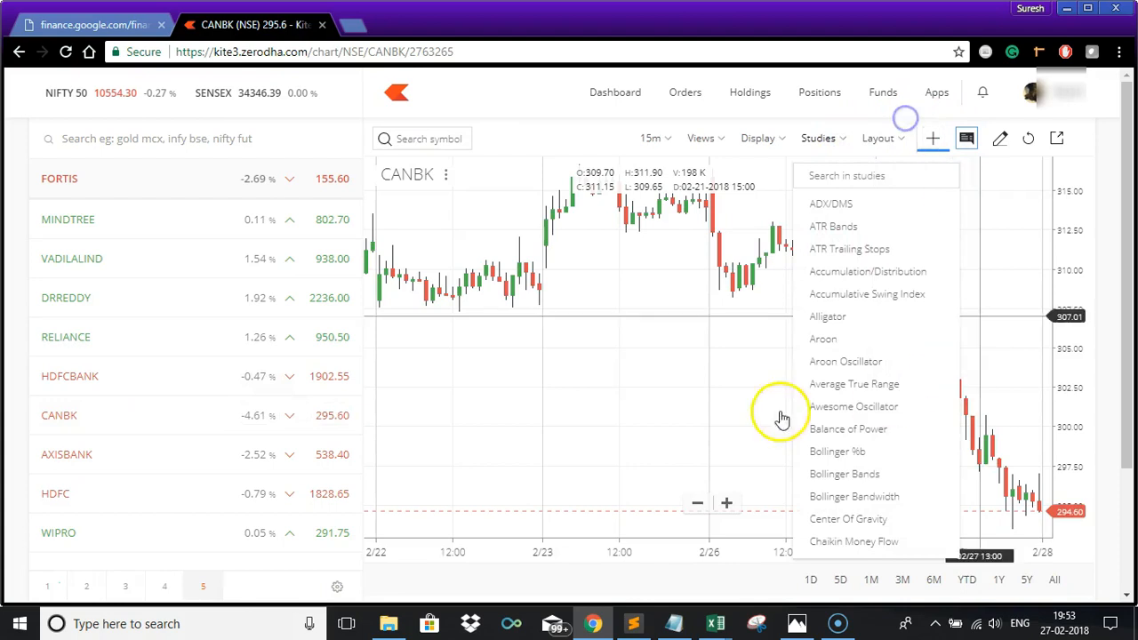
pyautogui.click(709, 406)
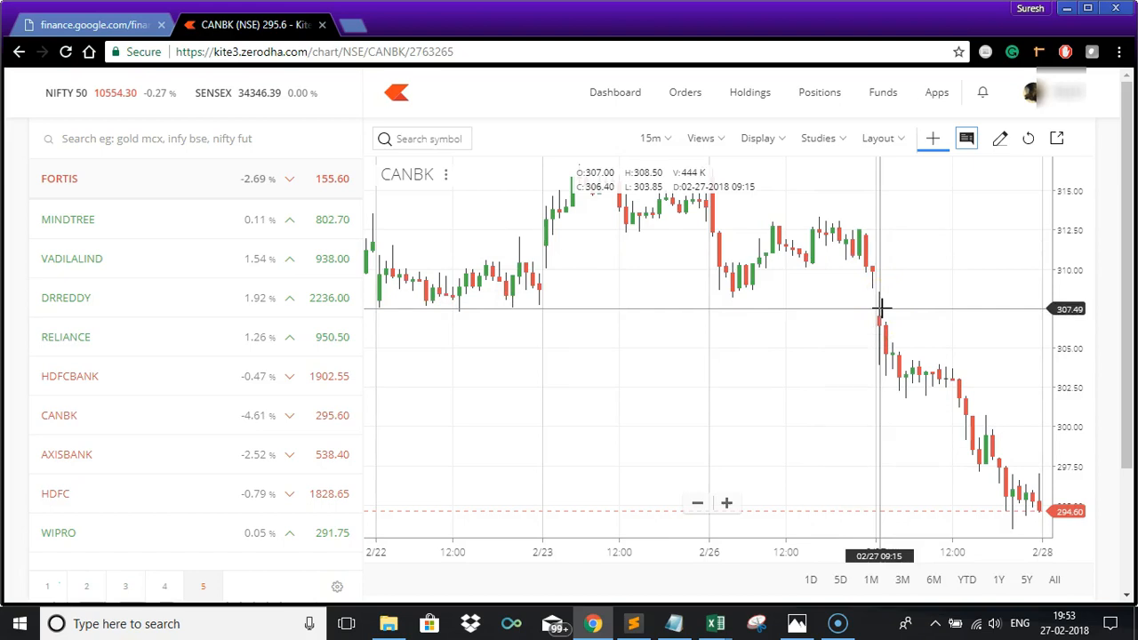
# Step: Return to the Query Editor and load get15MinData as a table into the existing worksheet at cell A7
pyautogui.hotkey('alt', 'Tab')
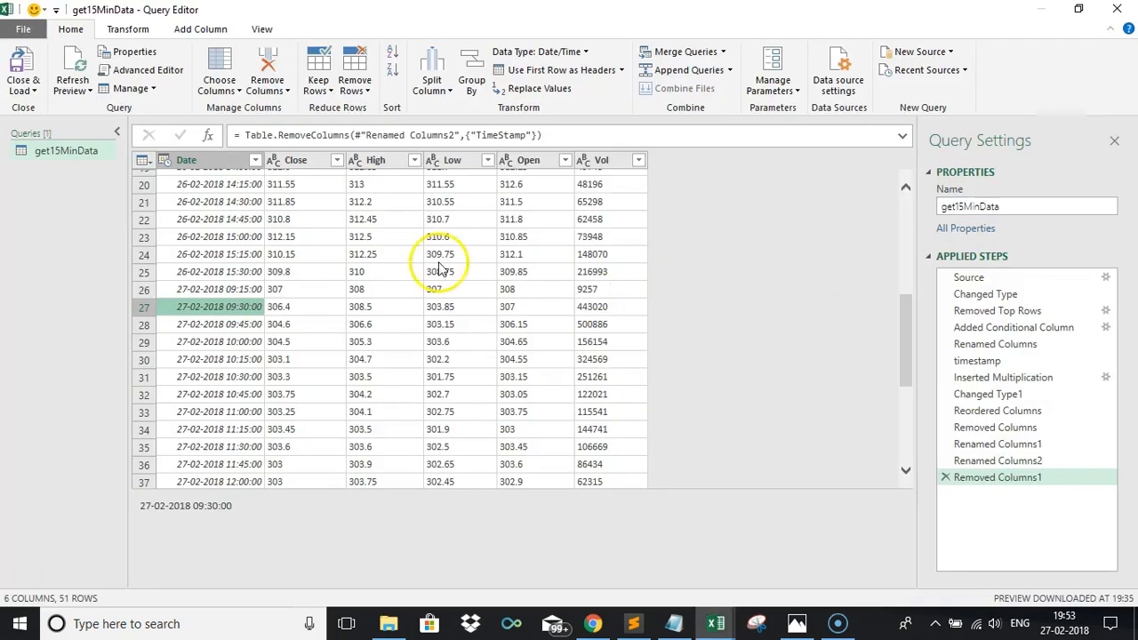
pyautogui.click(51, 153)
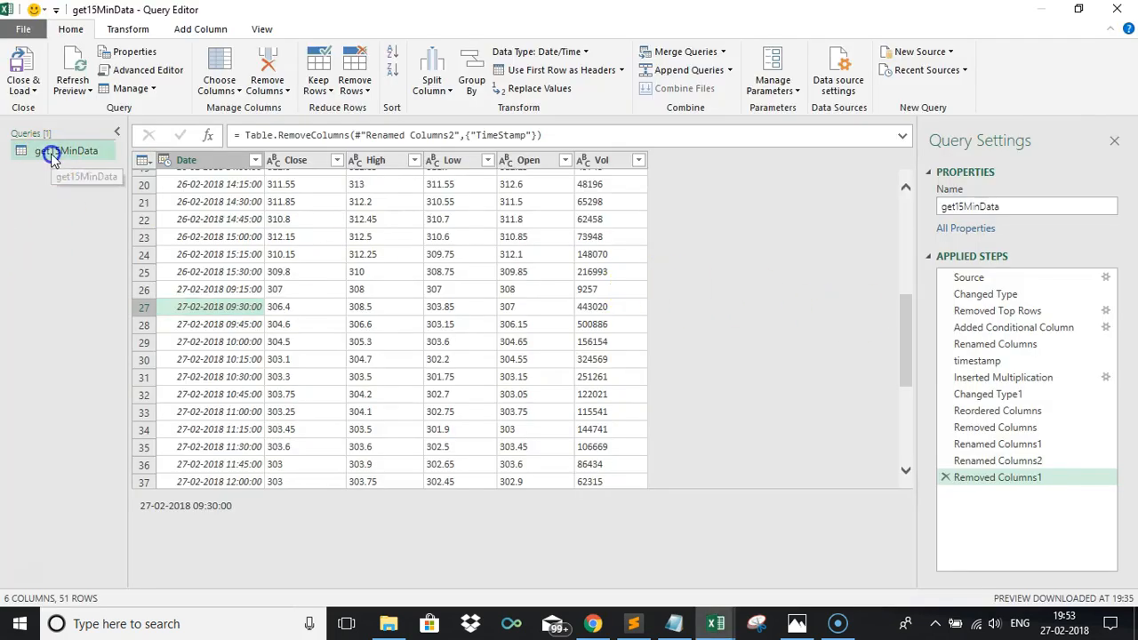
pyautogui.click(26, 90)
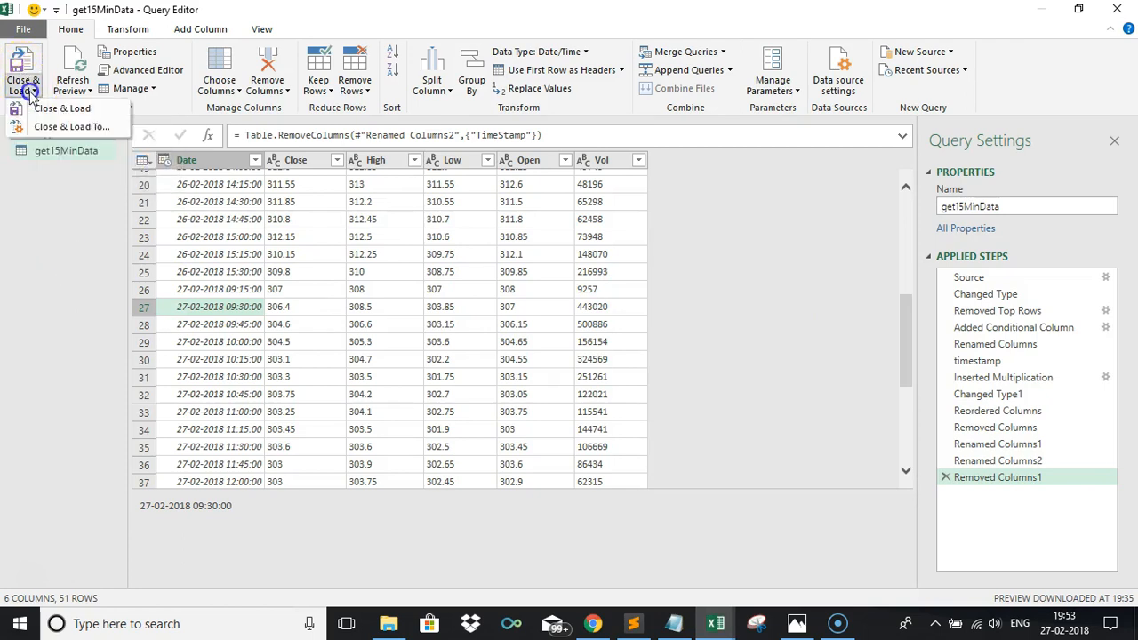
pyautogui.click(44, 127)
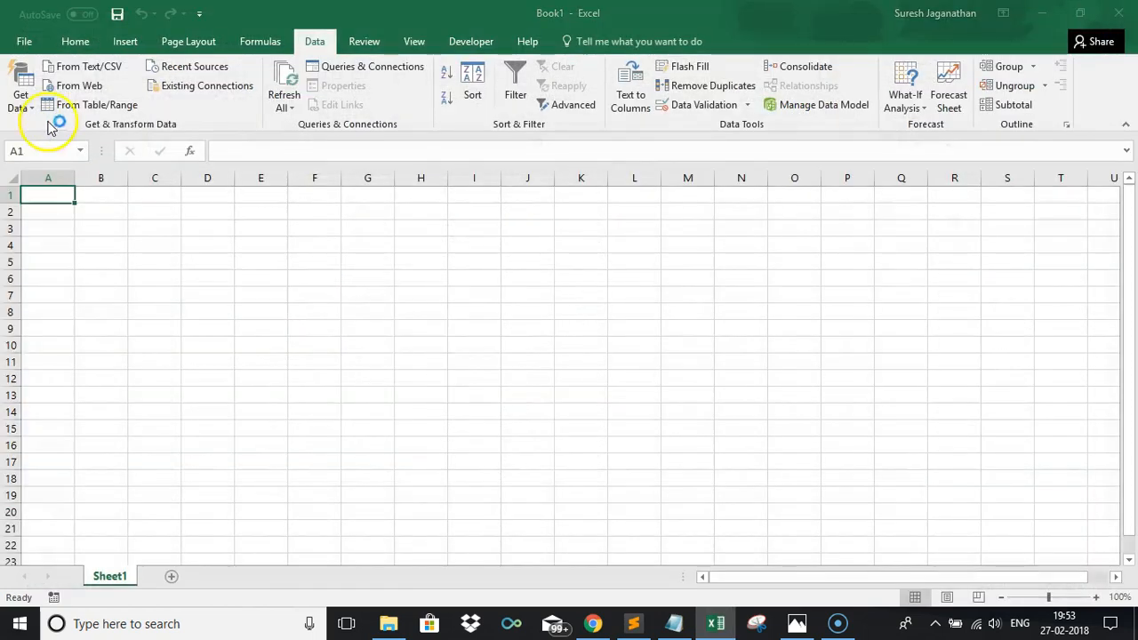
pyautogui.click(449, 331)
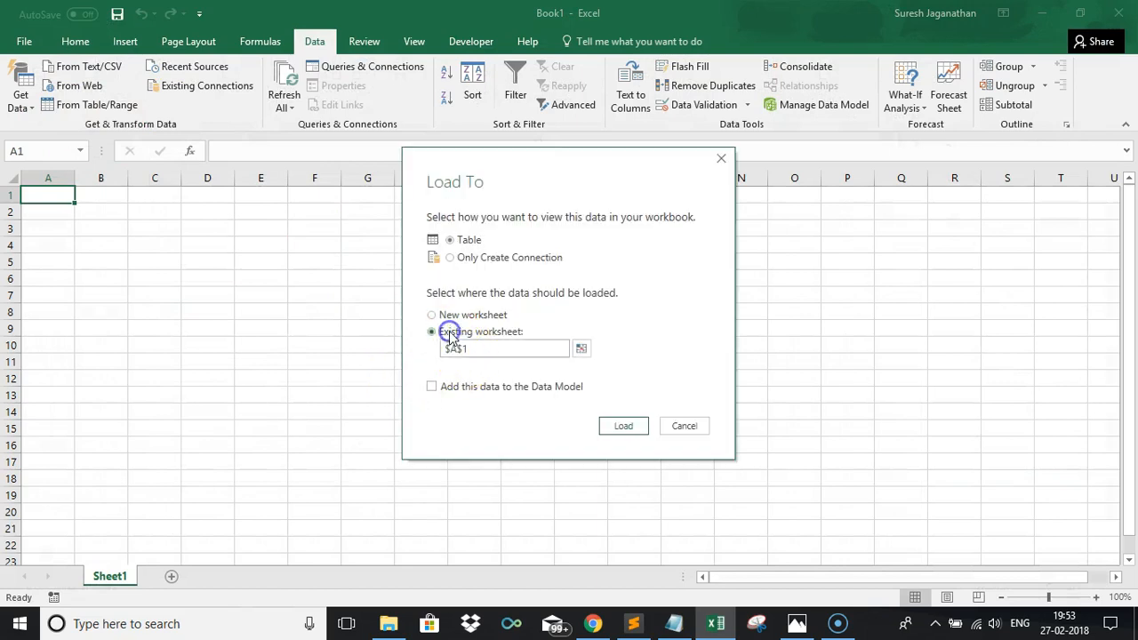
pyautogui.click(581, 349)
pyautogui.click(61, 298)
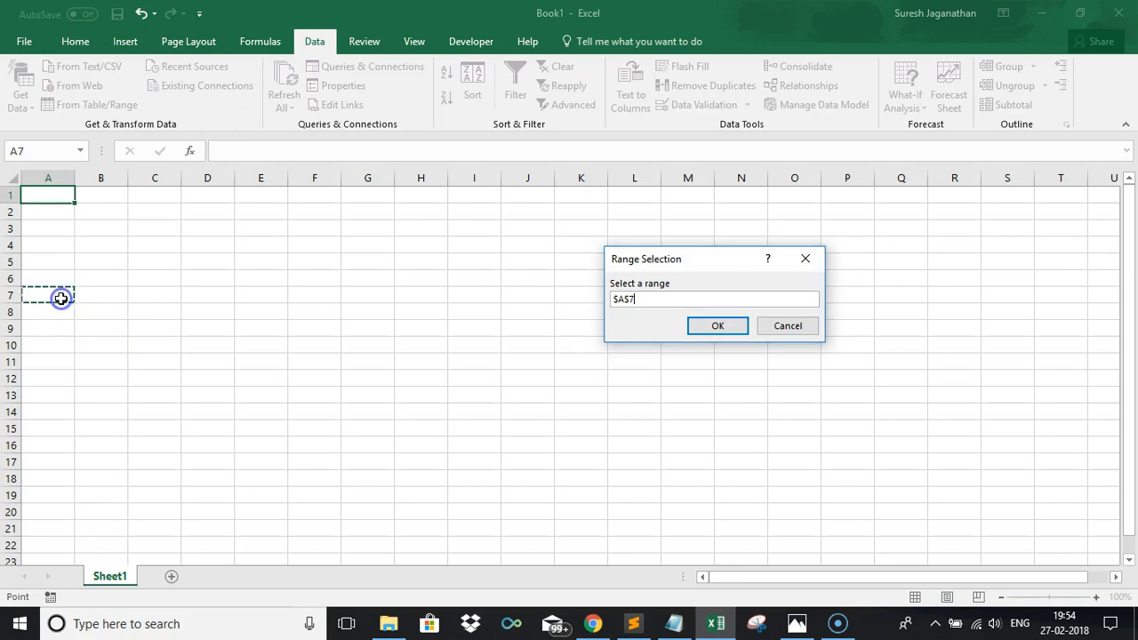
pyautogui.click(716, 327)
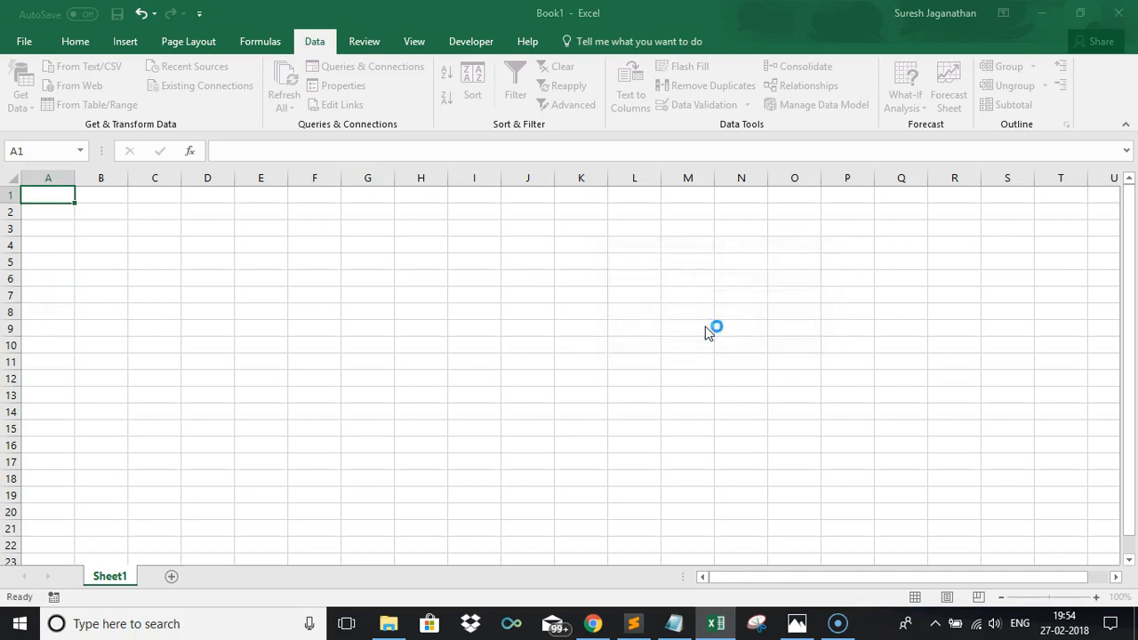
pyautogui.click(626, 427)
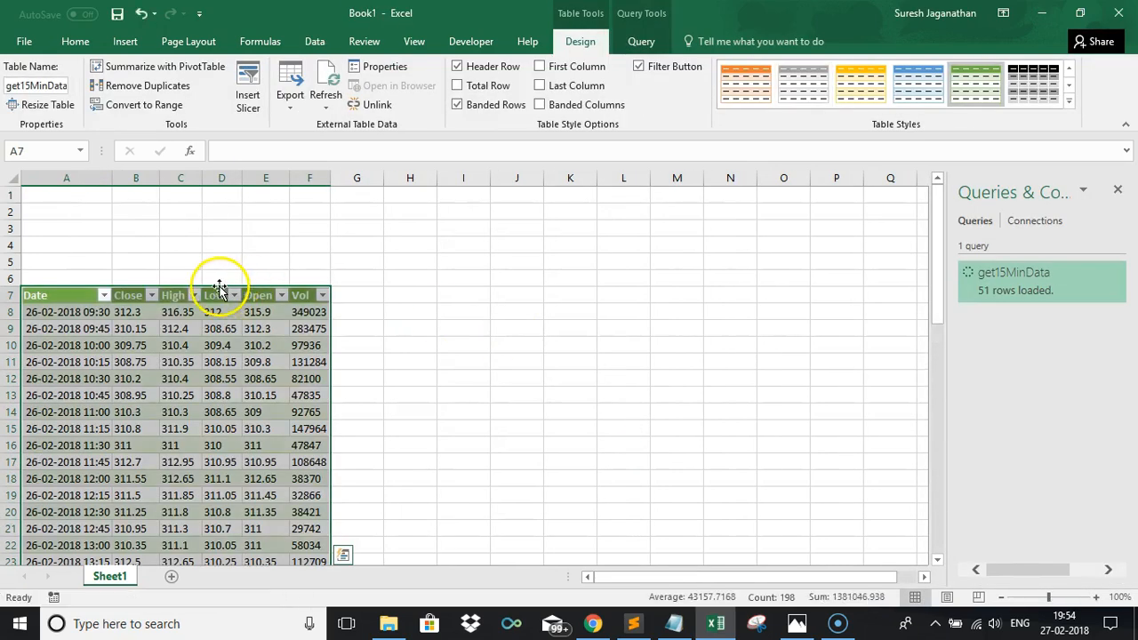
# Step: Enter the label Symbol in A3 and WIPRO in B3, and name cell B3 Symbol
pyautogui.click(42, 227)
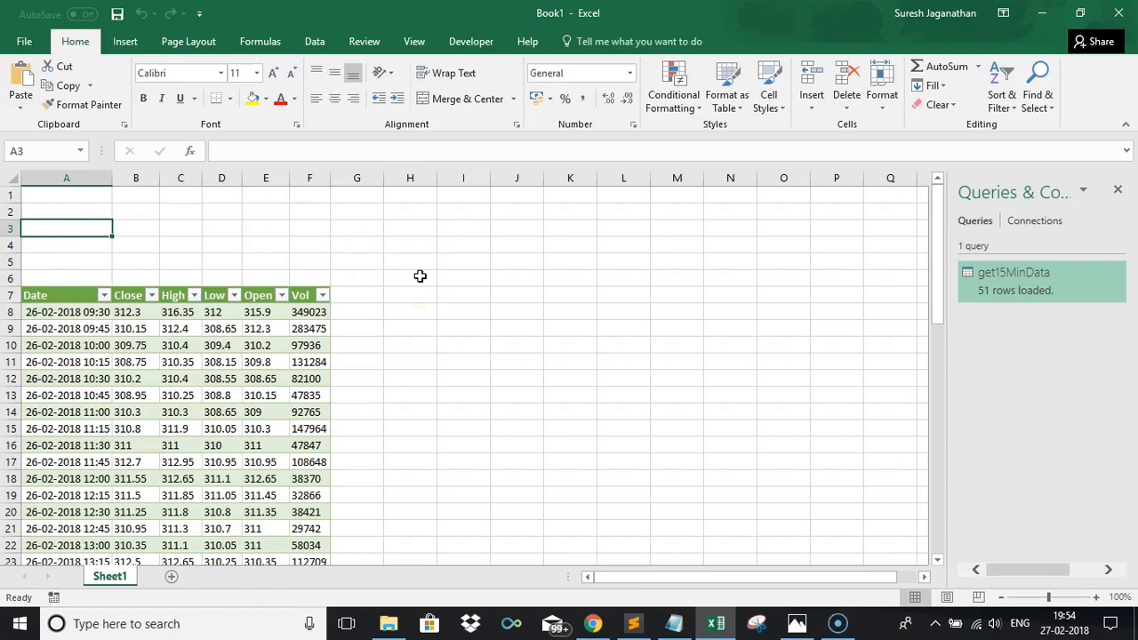
pyautogui.write('Symbo')
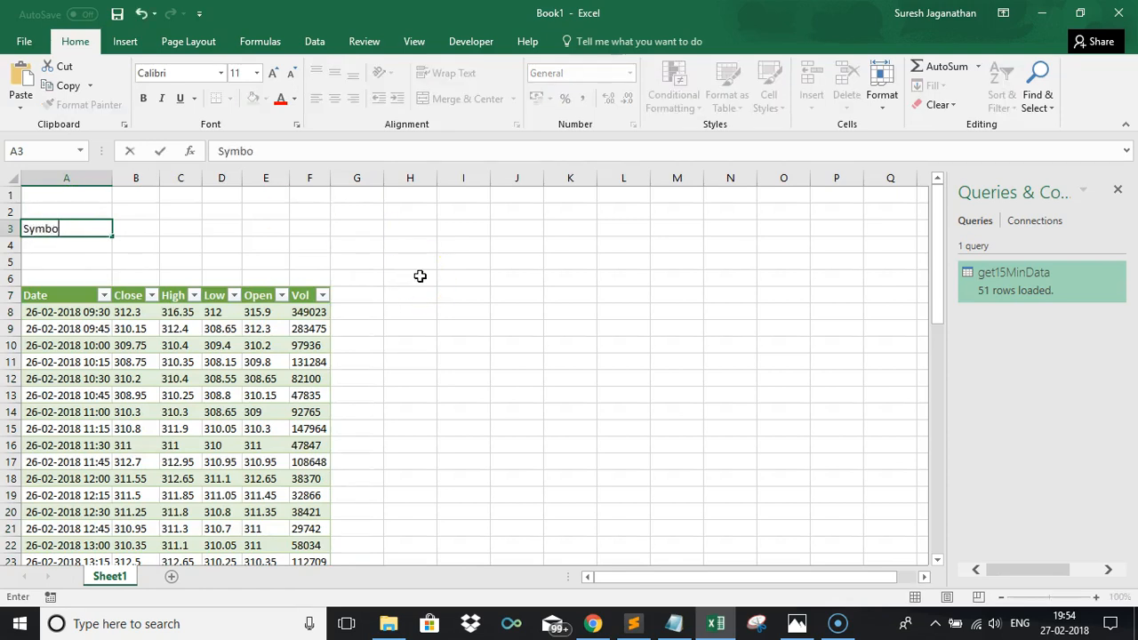
pyautogui.write('l')
pyautogui.press('Tab')
pyautogui.write('W')
pyautogui.press('Tab')
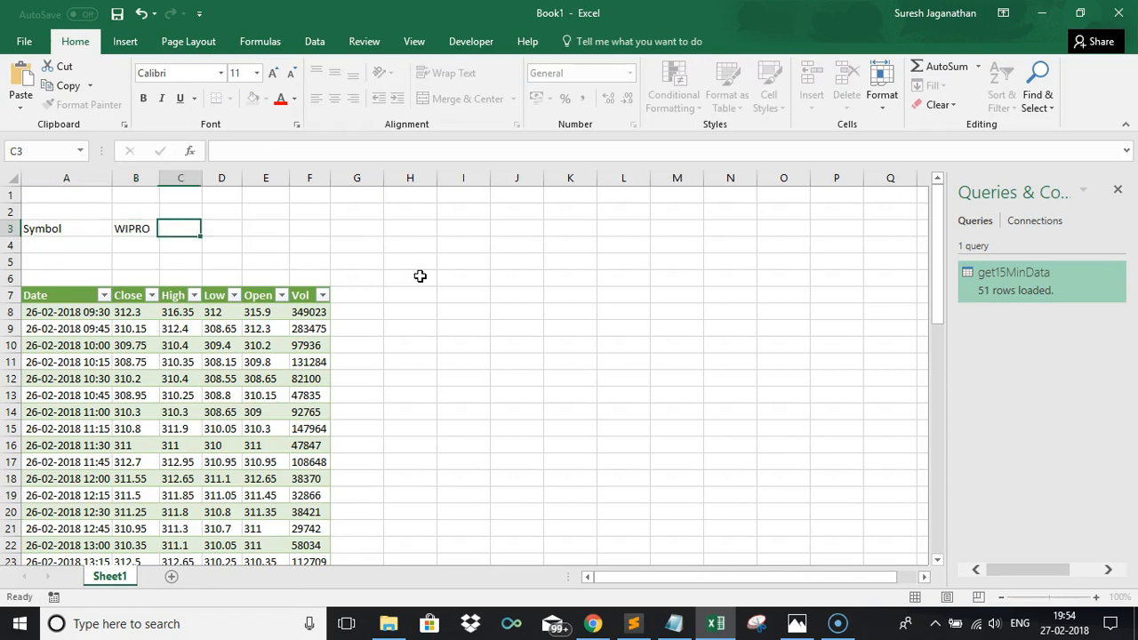
pyautogui.press('Left')
pyautogui.click(56, 153)
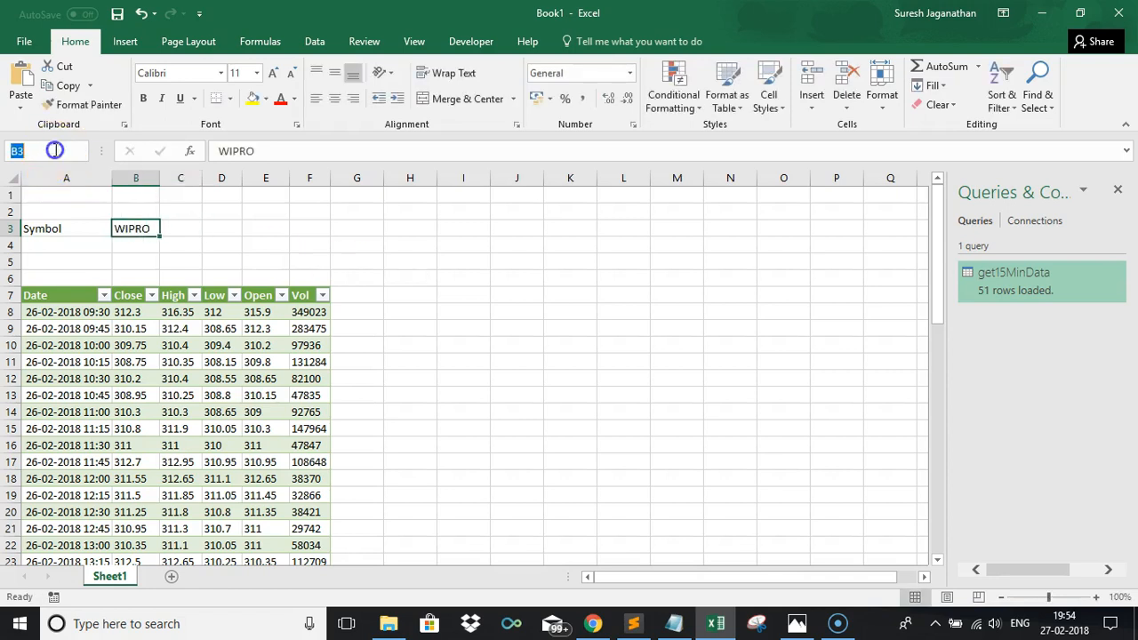
pyautogui.write('Symbol')
pyautogui.press('Return')
# Step: Enter the label Interval in D3 and 2 in E3, and name cell E3 Interval
pyautogui.click(223, 229)
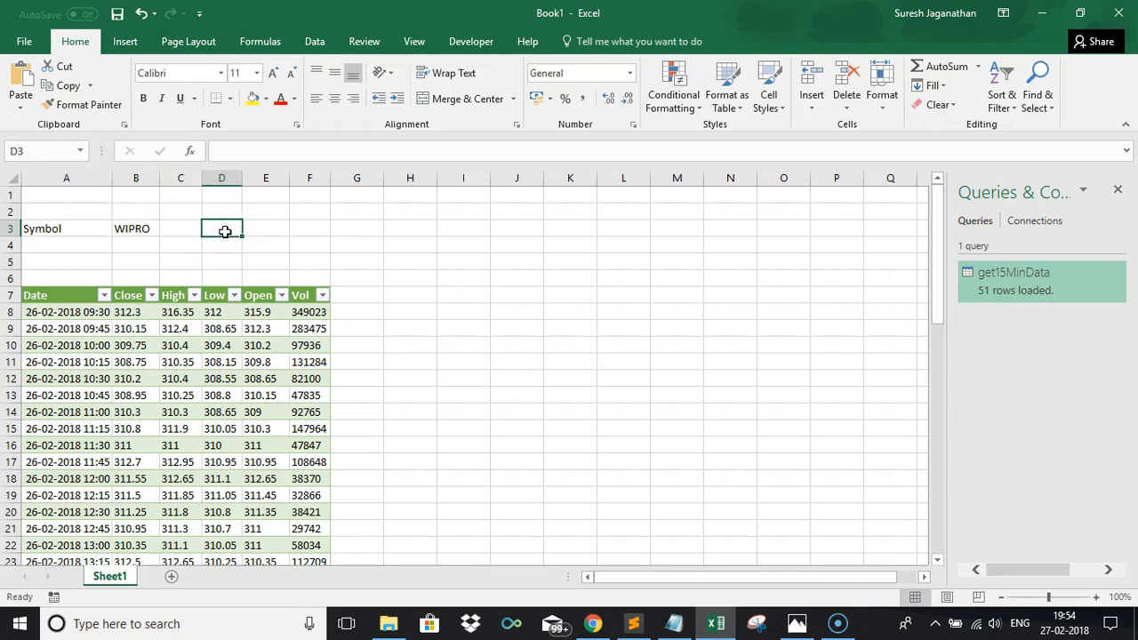
pyautogui.write('Interval')
pyautogui.press('Tab')
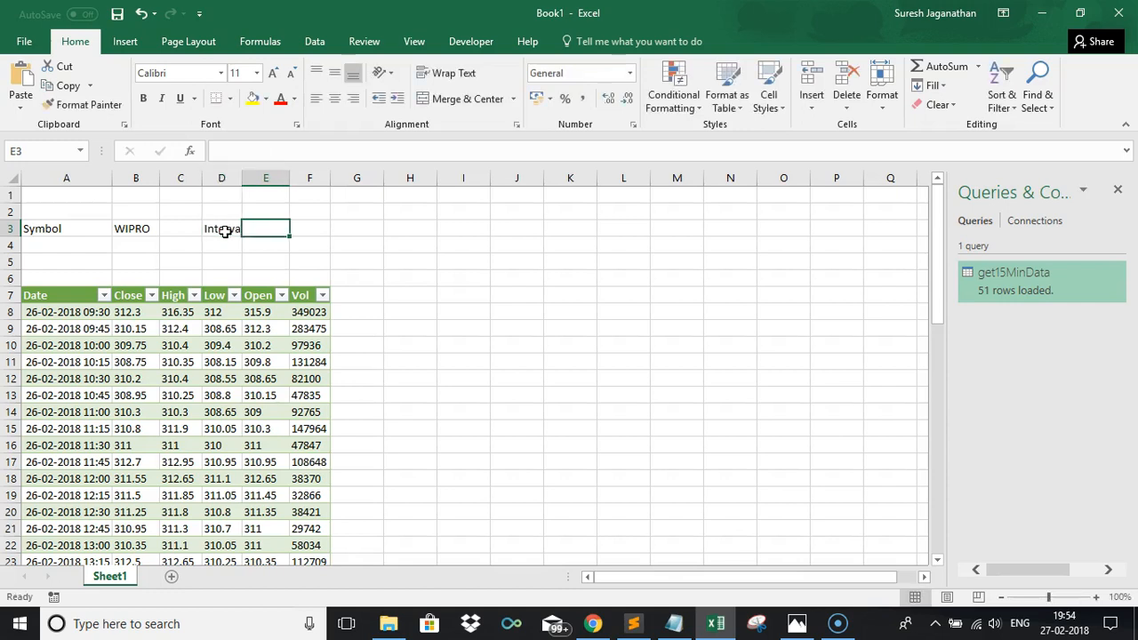
pyautogui.write('2')
pyautogui.press('Tab')
pyautogui.press('Tab')
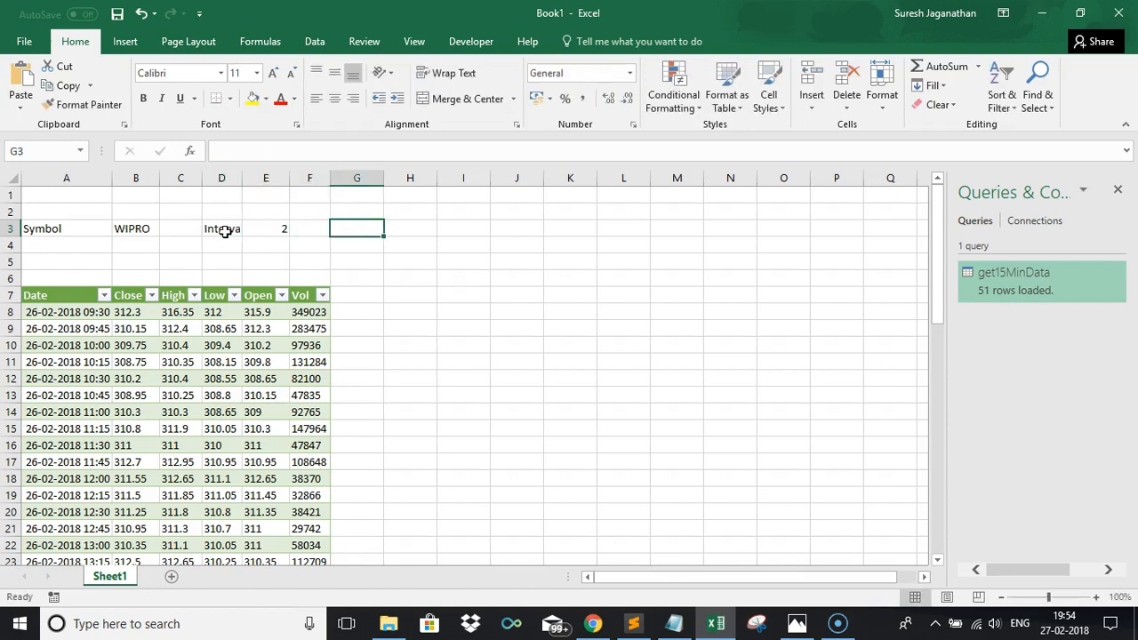
pyautogui.click(263, 232)
pyautogui.click(65, 151)
pyautogui.write('Interva')
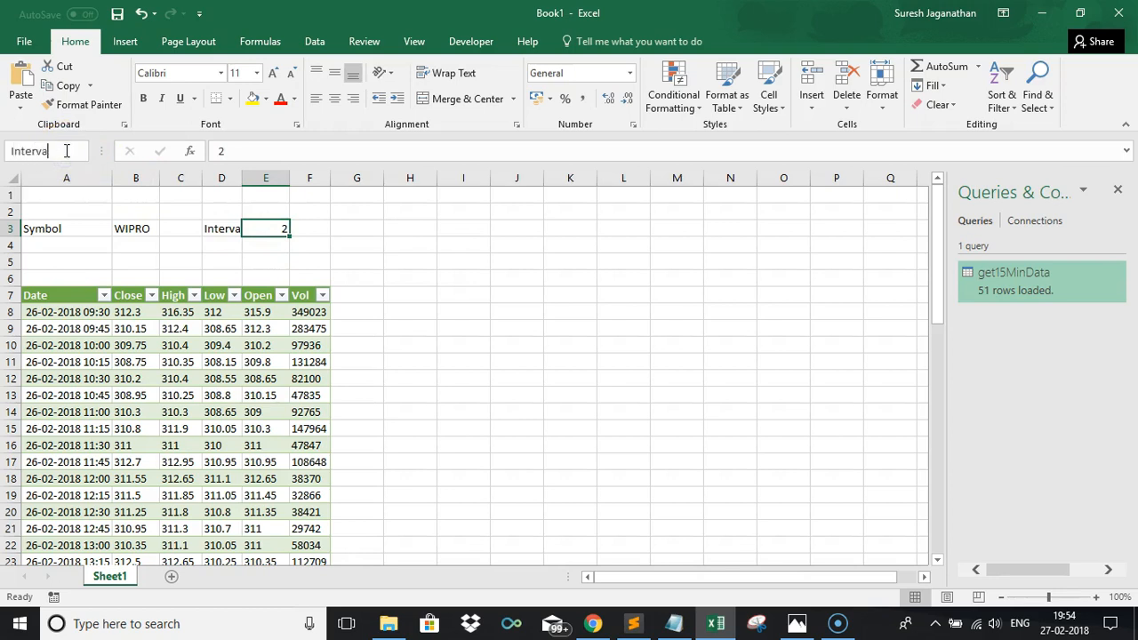
pyautogui.write('l')
# Step: Enter the label Time in G3 and 900 in H3, and name cell H3 Time
pyautogui.click(344, 228)
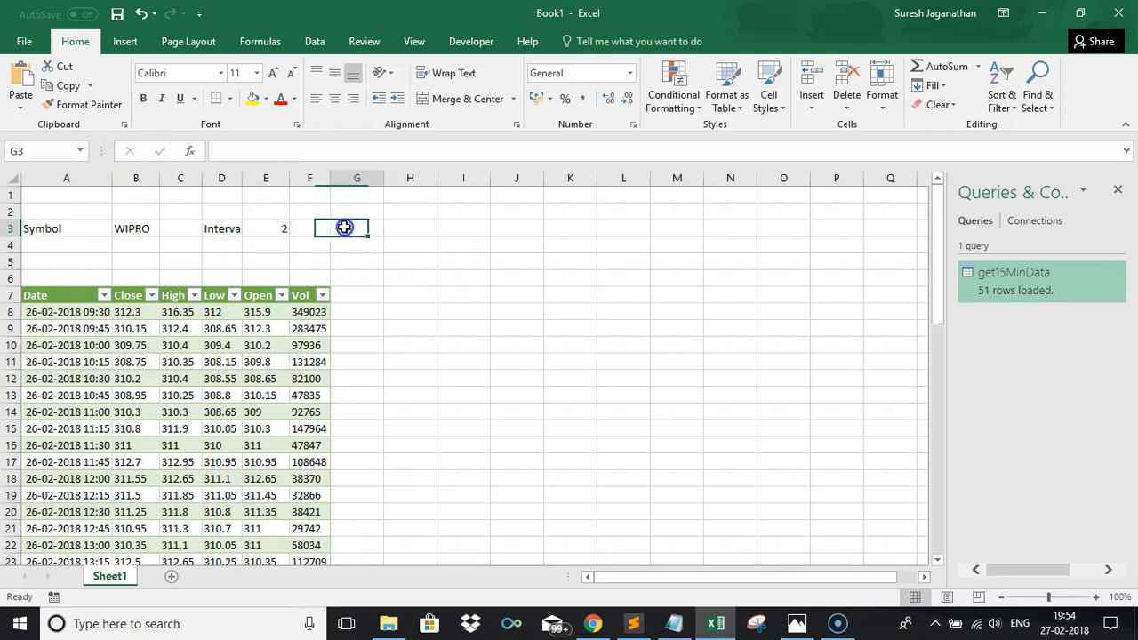
pyautogui.write('P')
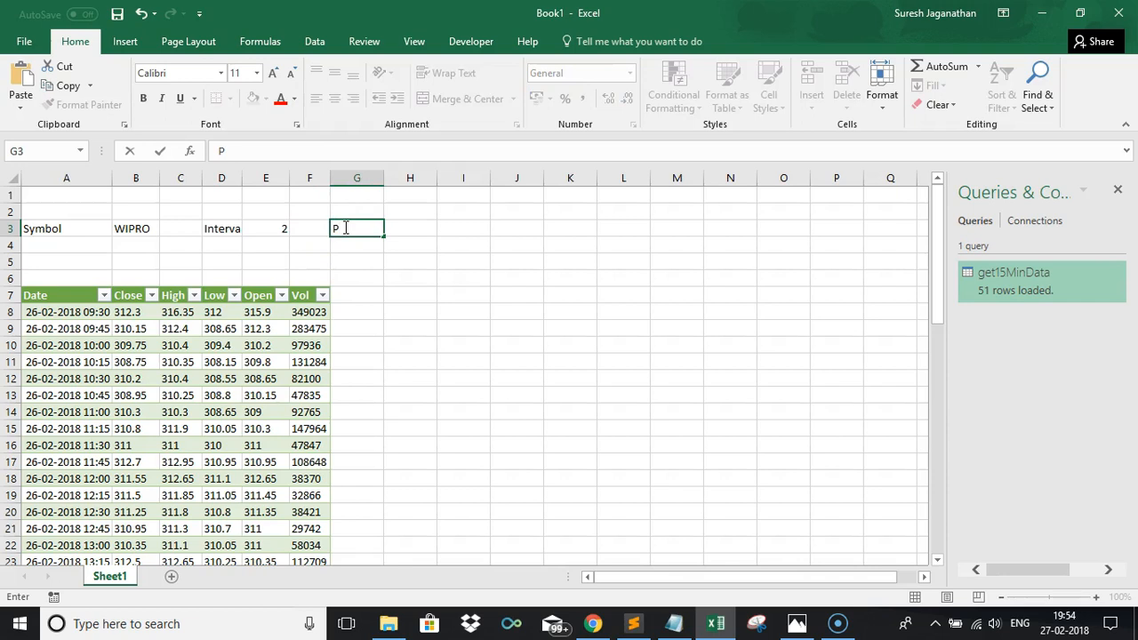
pyautogui.write('ime')
pyautogui.press('Tab')
pyautogui.write('900')
pyautogui.press('Tab')
pyautogui.click(414, 235)
pyautogui.click(36, 151)
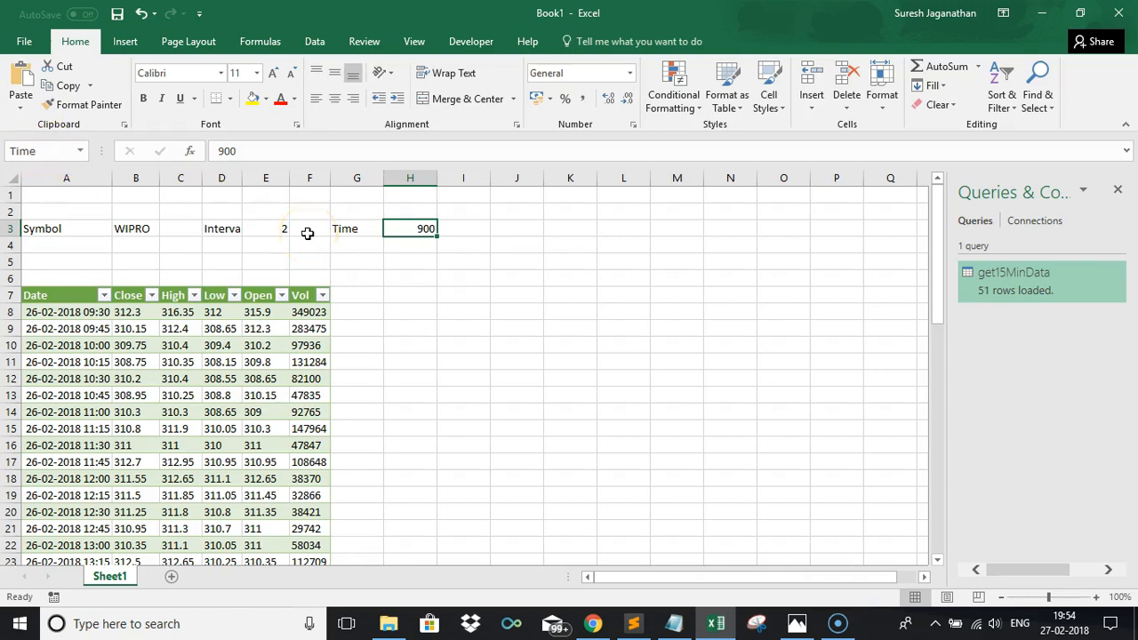
# Step: Autofit column D to the Interval label and open the get15MinData query in the Query Editor
pyautogui.click(426, 231)
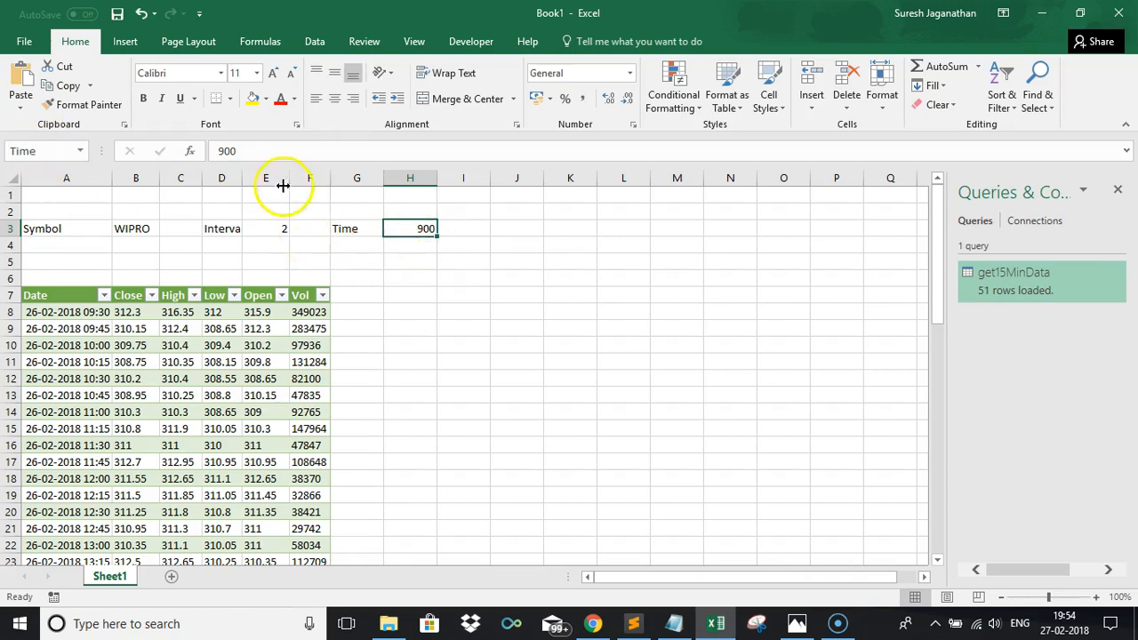
pyautogui.doubleClick(242, 178)
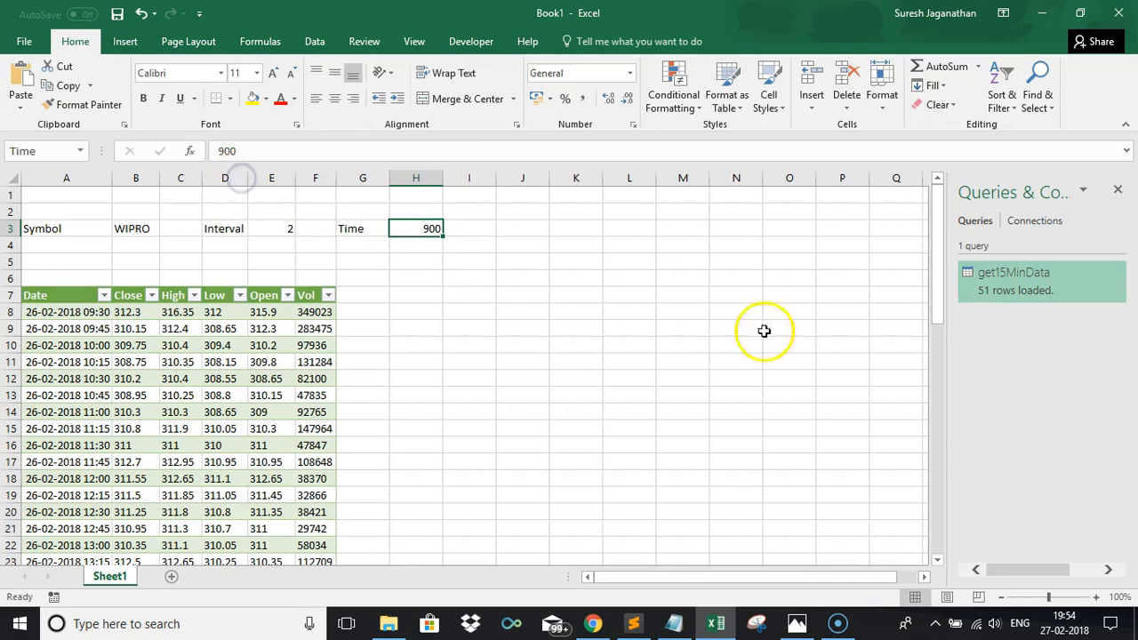
pyautogui.doubleClick(1016, 293)
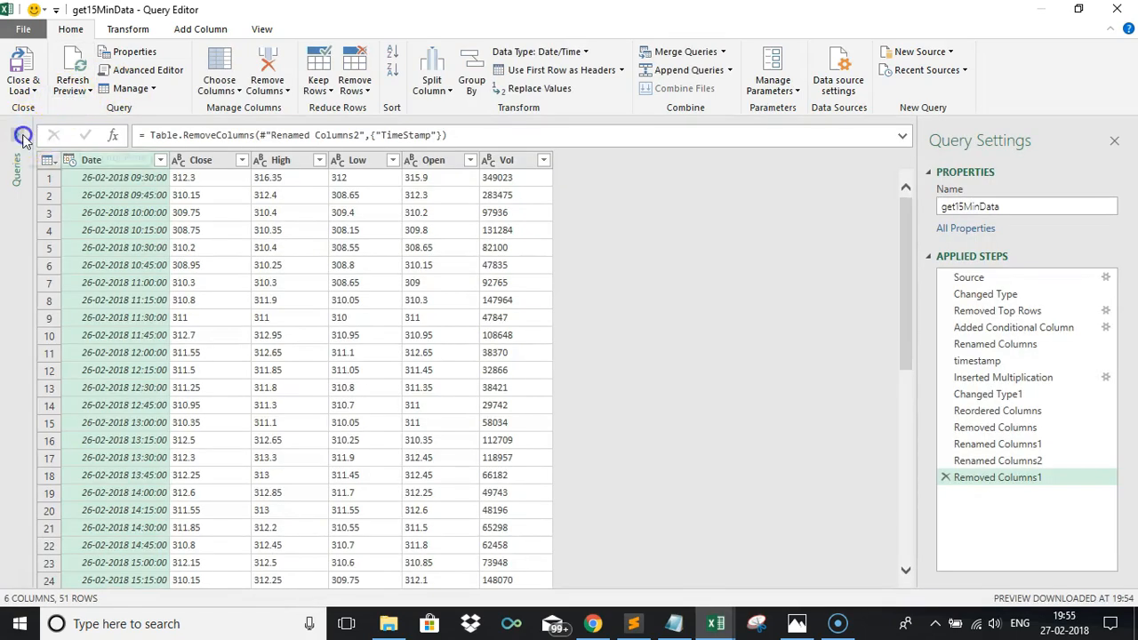
# Step: Add a new blank query alongside get15MinData
pyautogui.click(944, 51)
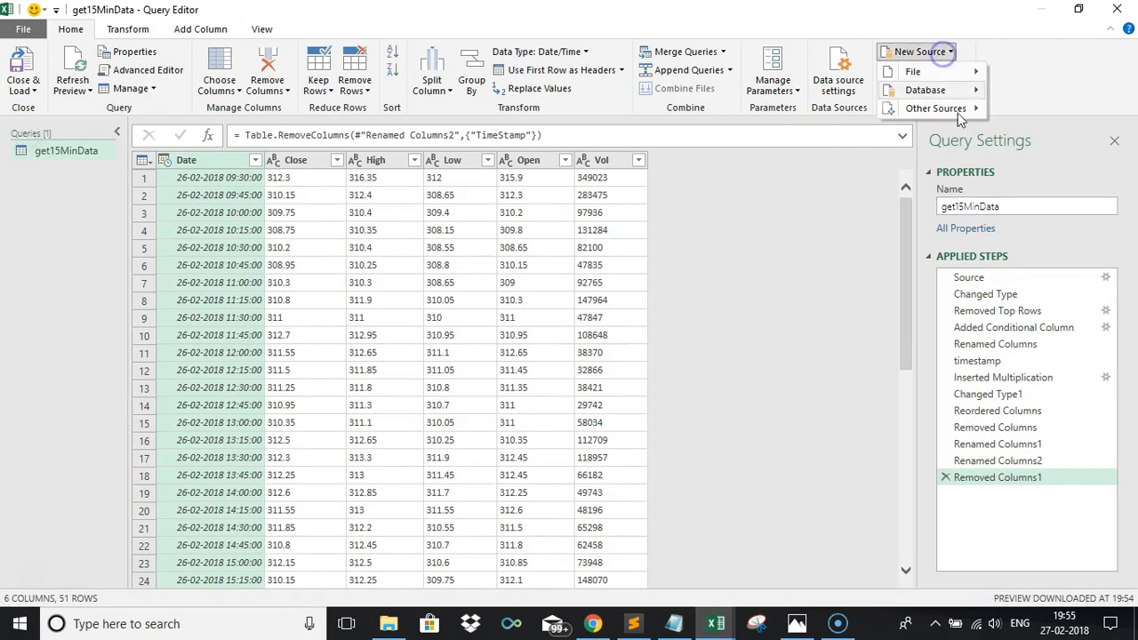
pyautogui.moveTo(963, 118)
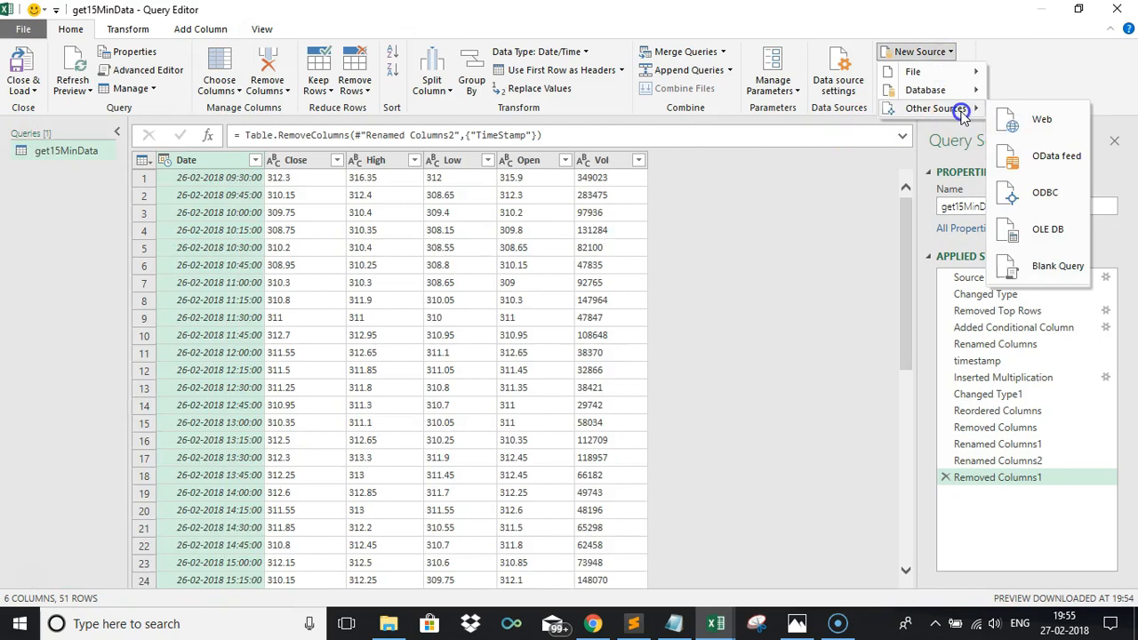
pyautogui.click(1056, 260)
# Step: Copy the Power Query symbol function, from "let symbol = () =>" through "in symbol", from the Code1 Notepad file and return to the Query Editor
pyautogui.click(674, 623)
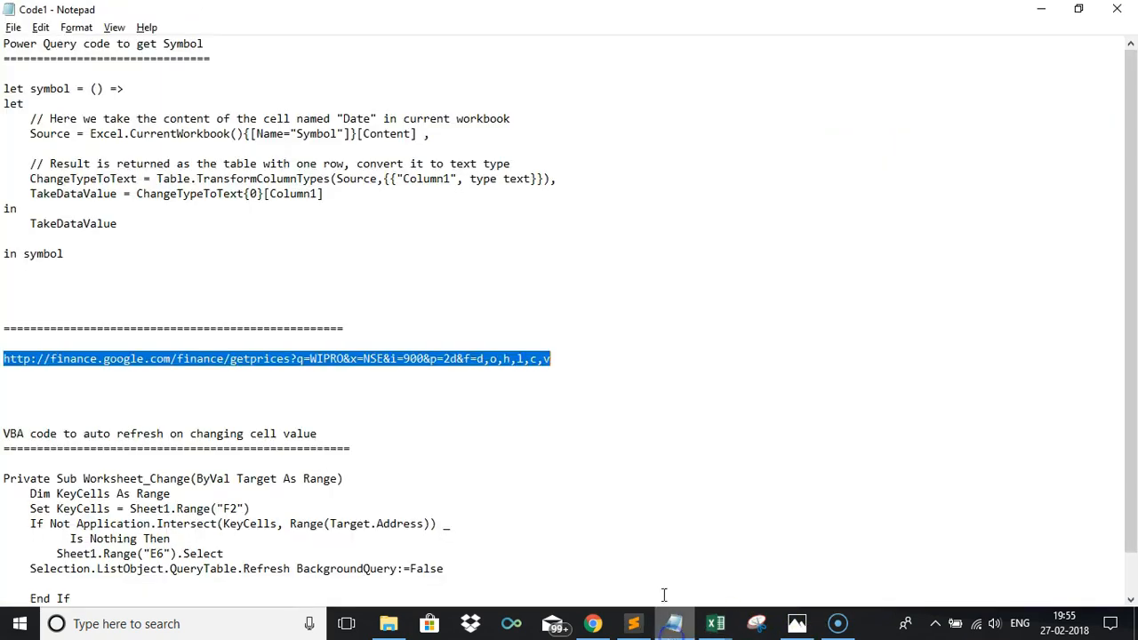
pyautogui.moveTo(69, 255); pyautogui.dragTo(7, 89)
pyautogui.hotkey('ctrl', 'c')
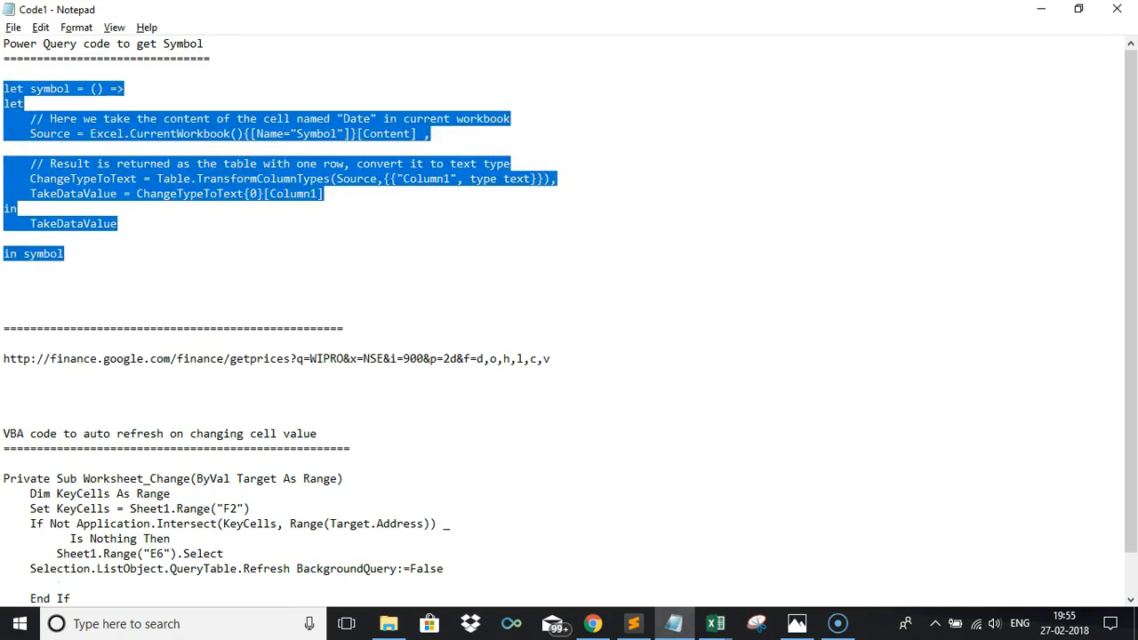
pyautogui.hotkey('alt', 'Tab')
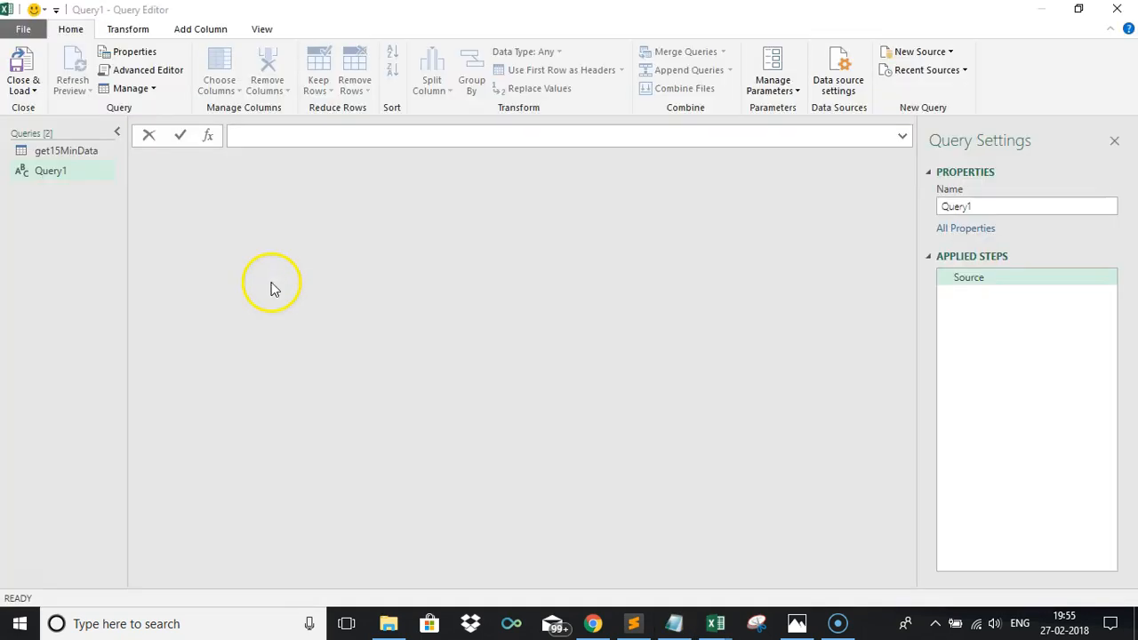
# Step: Replace Query1's entire default code in the Advanced Editor with the copied symbol function and apply it
pyautogui.click(151, 70)
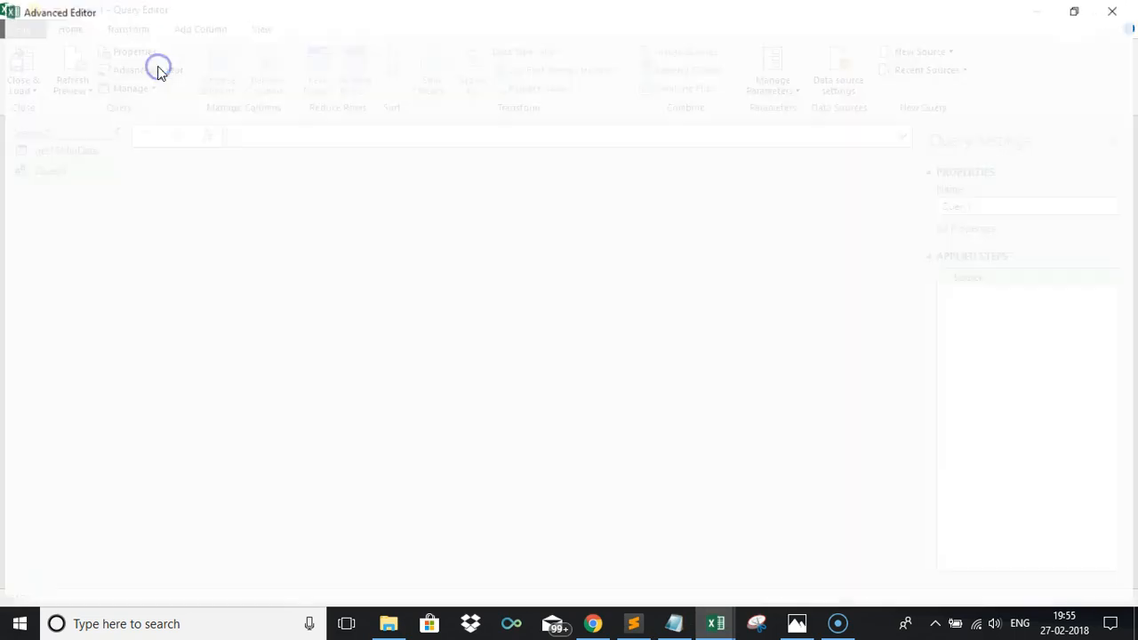
pyautogui.click(223, 140)
pyautogui.hotkey('ctrl', 'a')
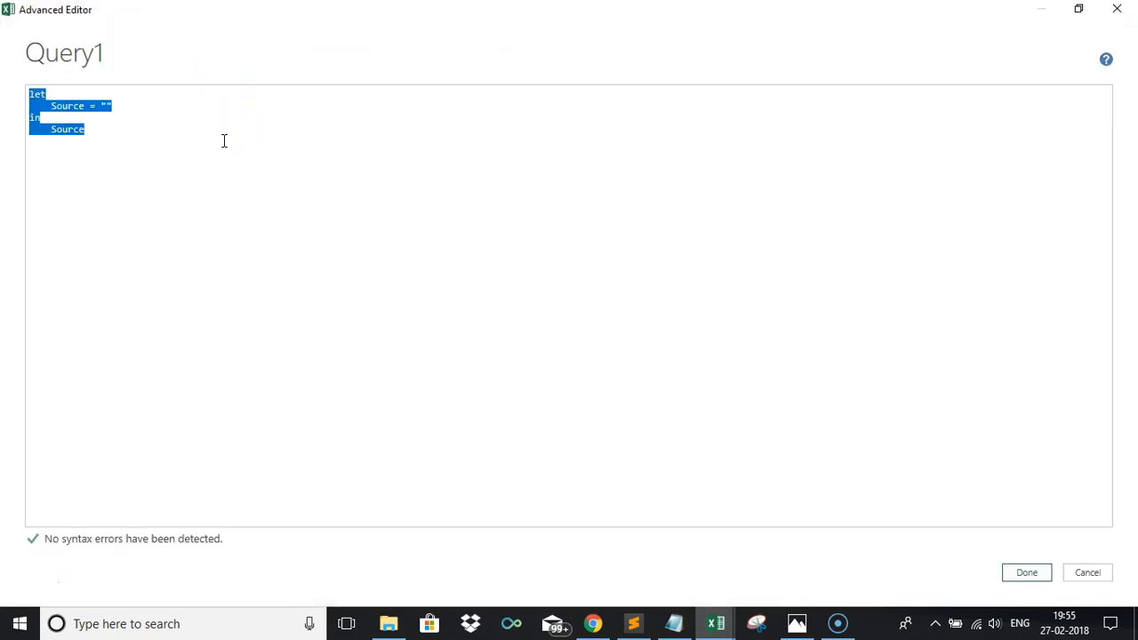
pyautogui.hotkey('ctrl', 'v')
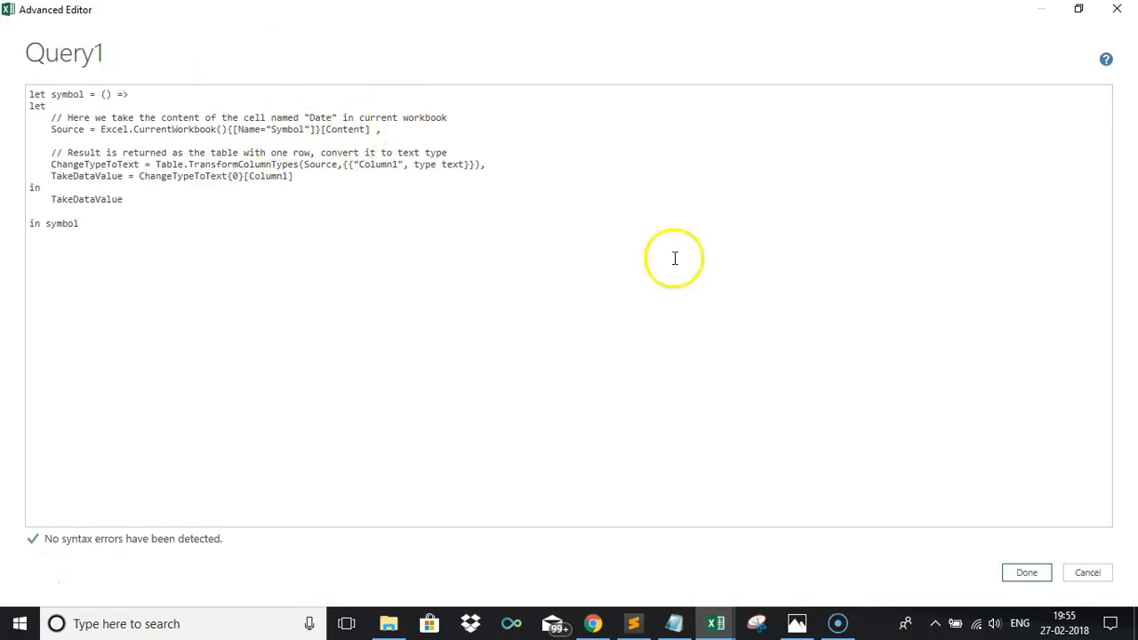
pyautogui.click(1022, 572)
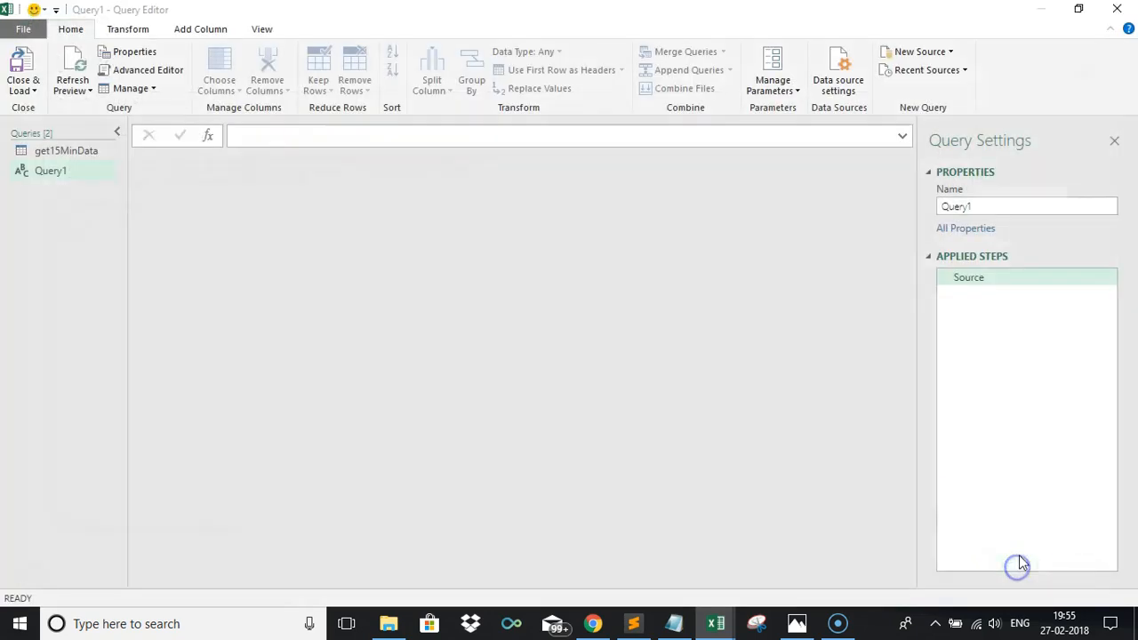
# Step: Rename the new function query Query1 as Symbol
pyautogui.click(1035, 202)
pyautogui.press('BackSpace')
pyautogui.press('BackSpace')
pyautogui.press('BackSpace')
pyautogui.press('BackSpace')
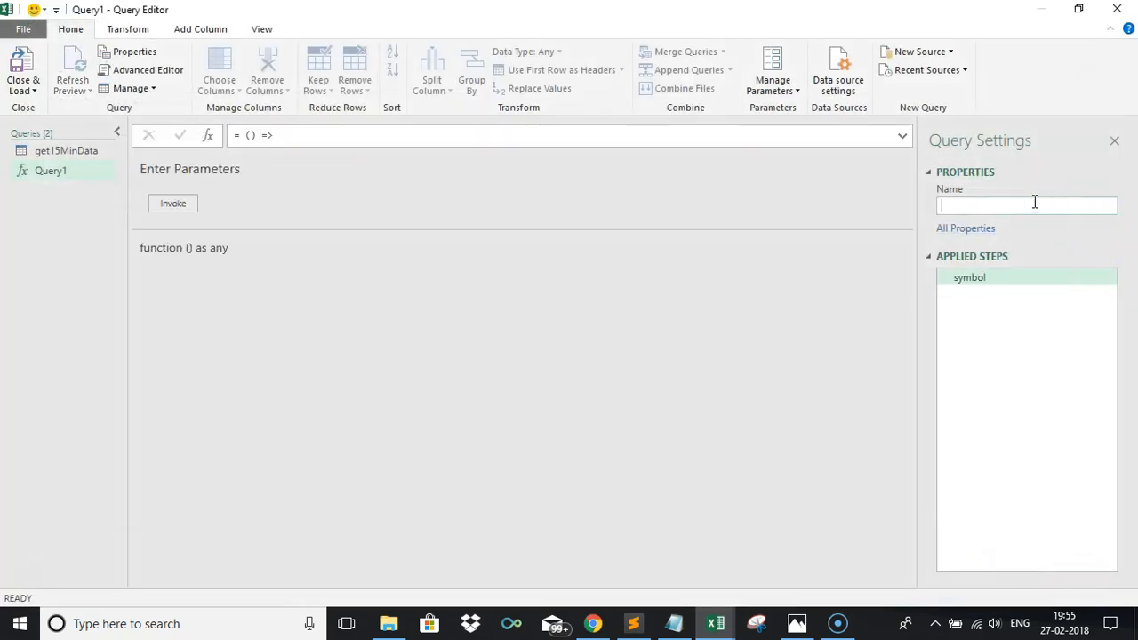
pyautogui.press('Return')
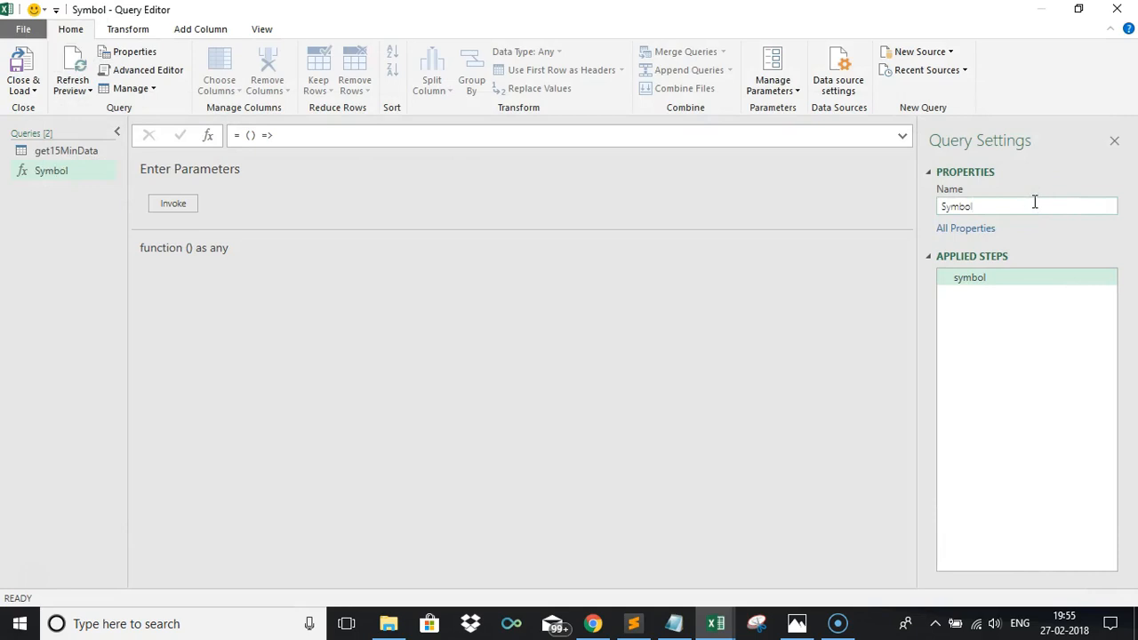
# Step: Create a second blank query from the copied function code, changing the named cell it reads from Symbol to Interval
pyautogui.click(941, 53)
pyautogui.moveTo(973, 107)
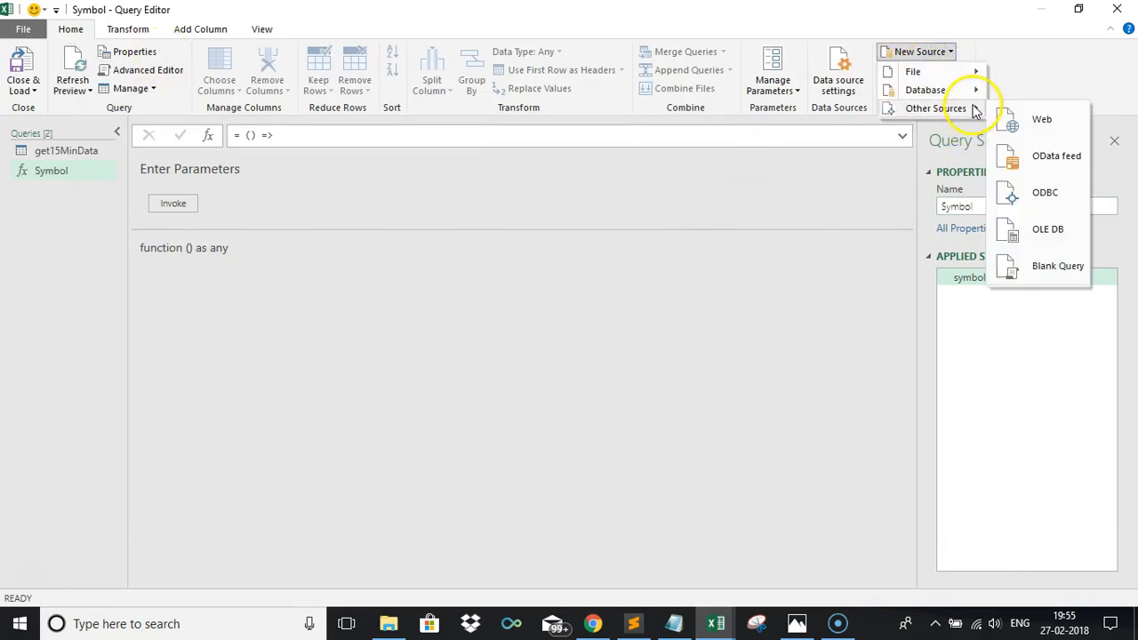
pyautogui.click(1035, 264)
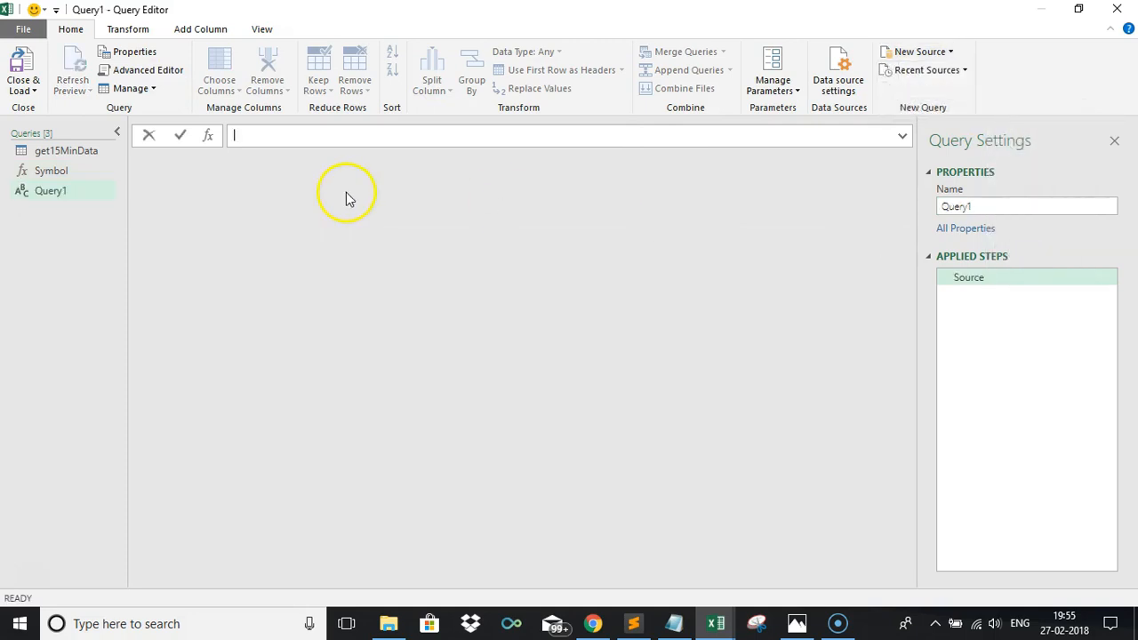
pyautogui.click(133, 70)
pyautogui.hotkey('ctrl', 'a')
pyautogui.write('let symbol = () => let     // Here we take the content of the cell named "Date" in current workbook     Source = Excel.CurrentWorkbook(){[Name="Symbol"]}[Content] ,      // Result is returned as one table with one row, convert it to text type     ChangeTypeToText = Table.TransformColumnTypes(Source,{{"Column1", type text}}),     TakeDataValue = ChangeTypeToText{0}[Column1] in     TakeDataValue  in symbol')
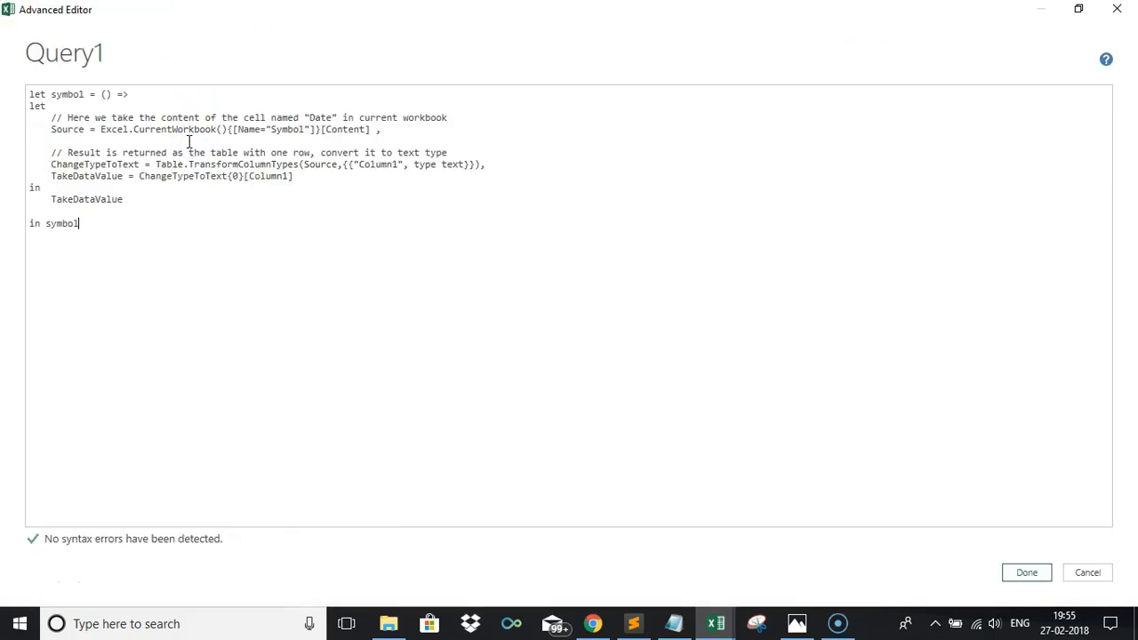
pyautogui.doubleClick(287, 130)
pyautogui.write('Interva')
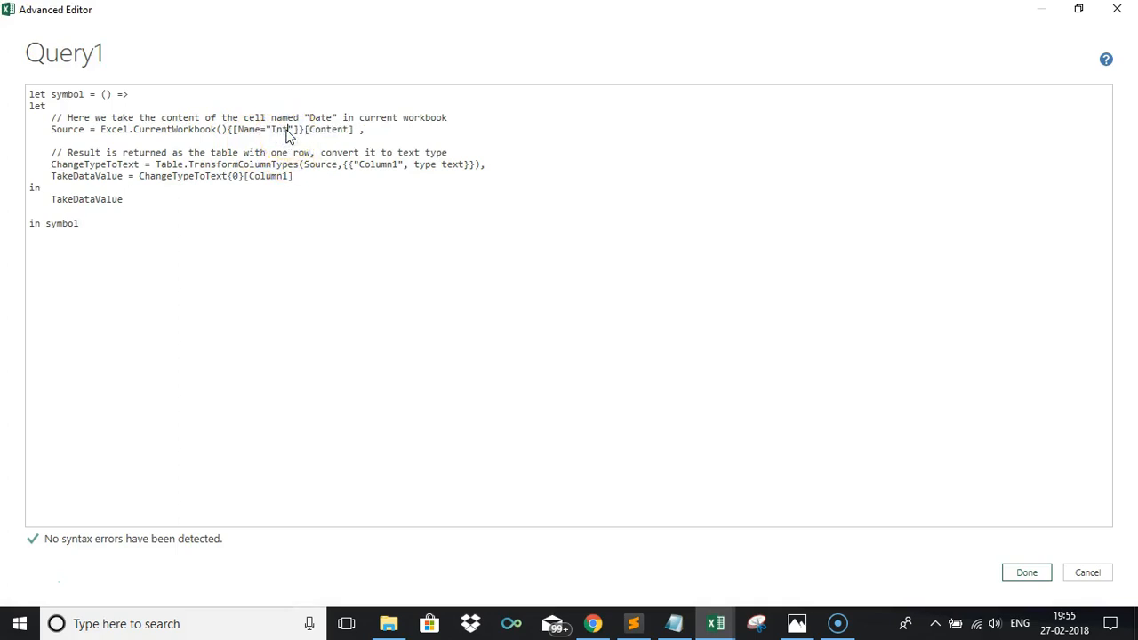
pyautogui.click(1028, 573)
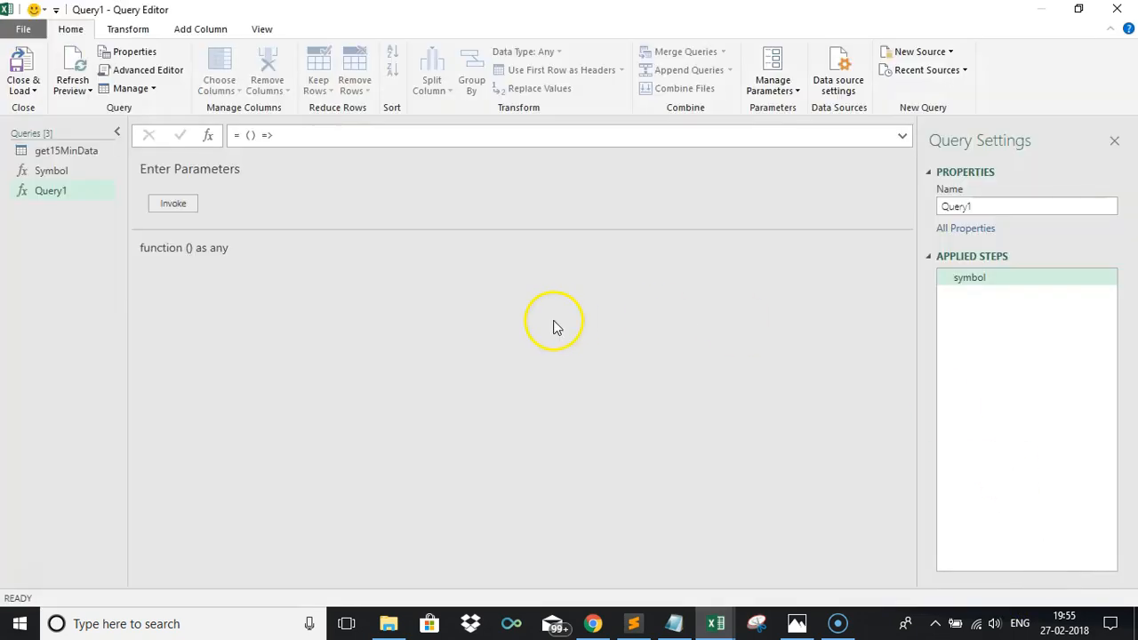
# Step: Rename the second function query as Interval
pyautogui.doubleClick(1008, 201)
pyautogui.press('BackSpace')
pyautogui.write('Interval')
pyautogui.press('Return')
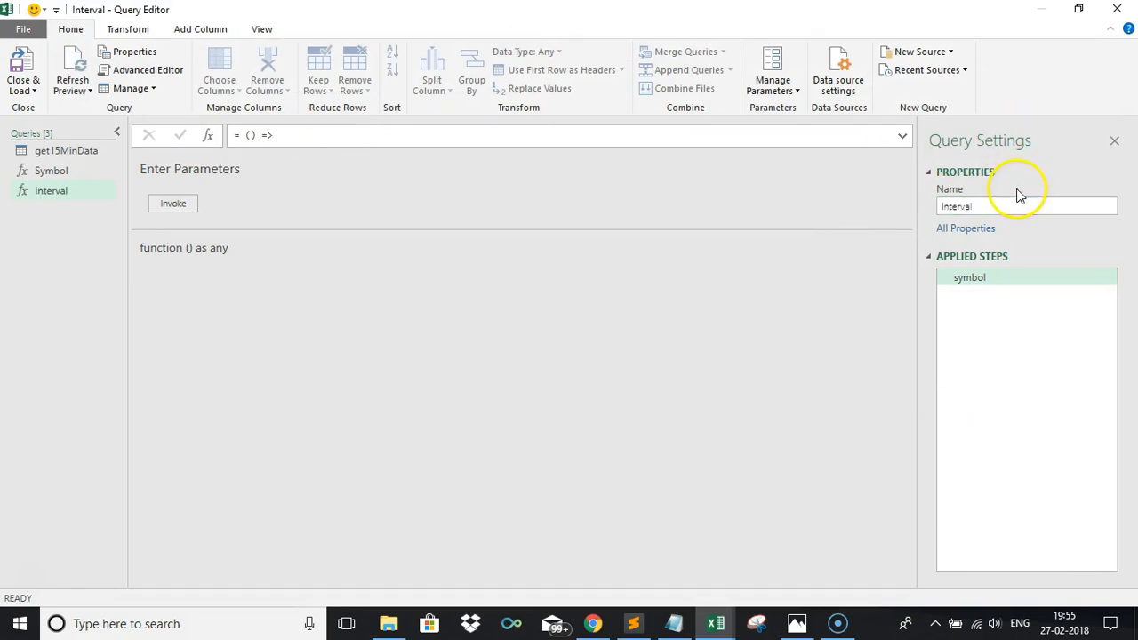
# Step: Create a third blank query from the copied function code, changing the named cell it reads from Symbol to Time
pyautogui.click(917, 51)
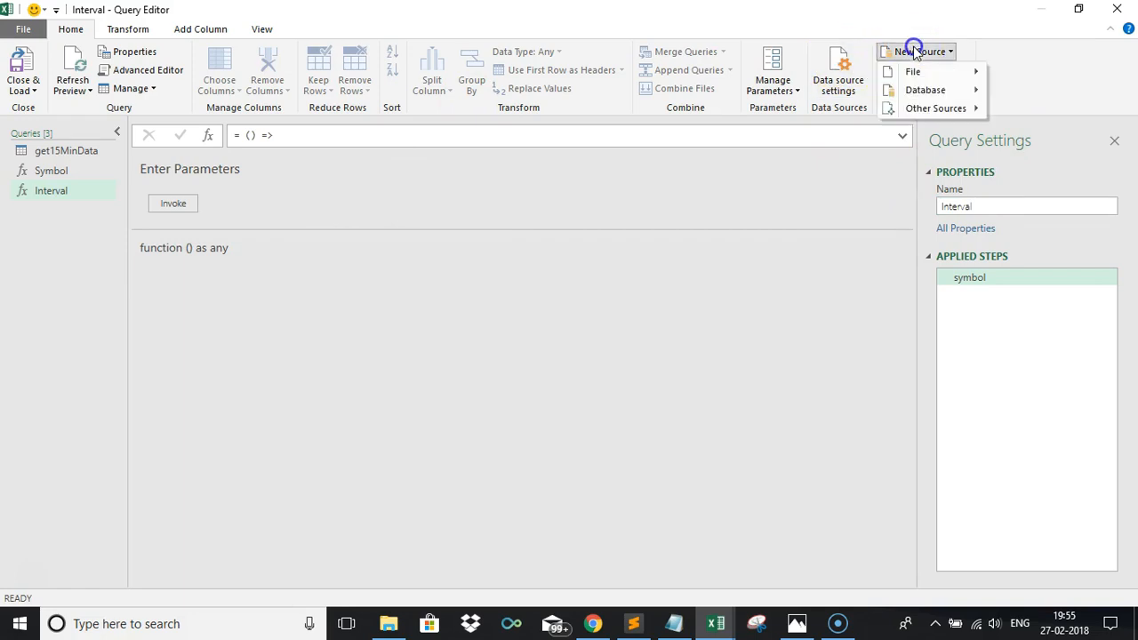
pyautogui.moveTo(973, 108)
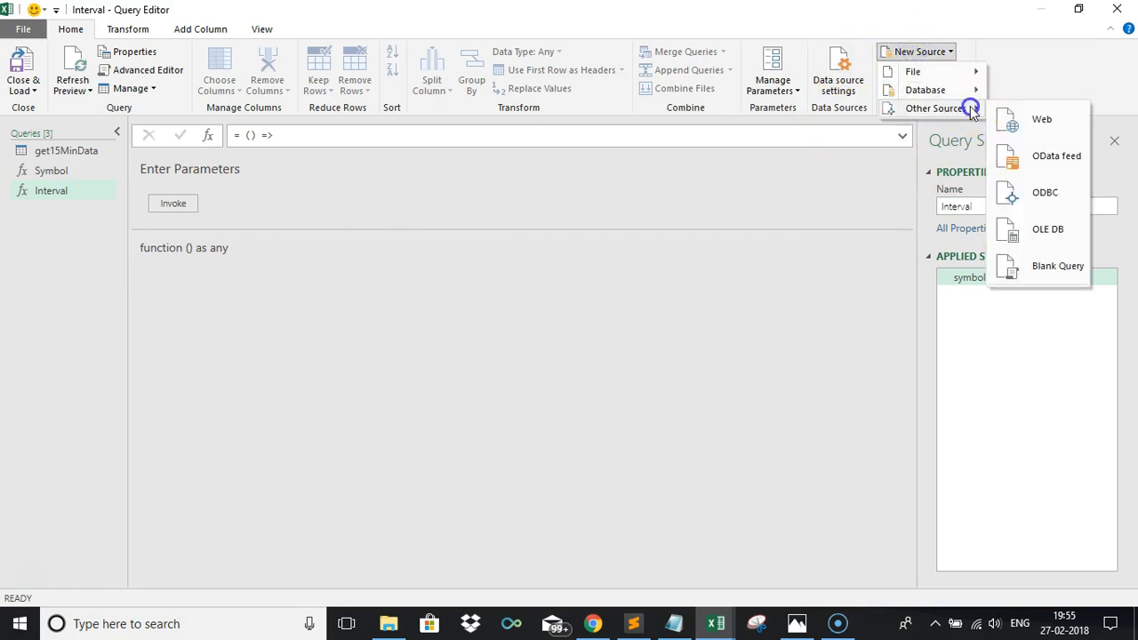
pyautogui.click(1047, 264)
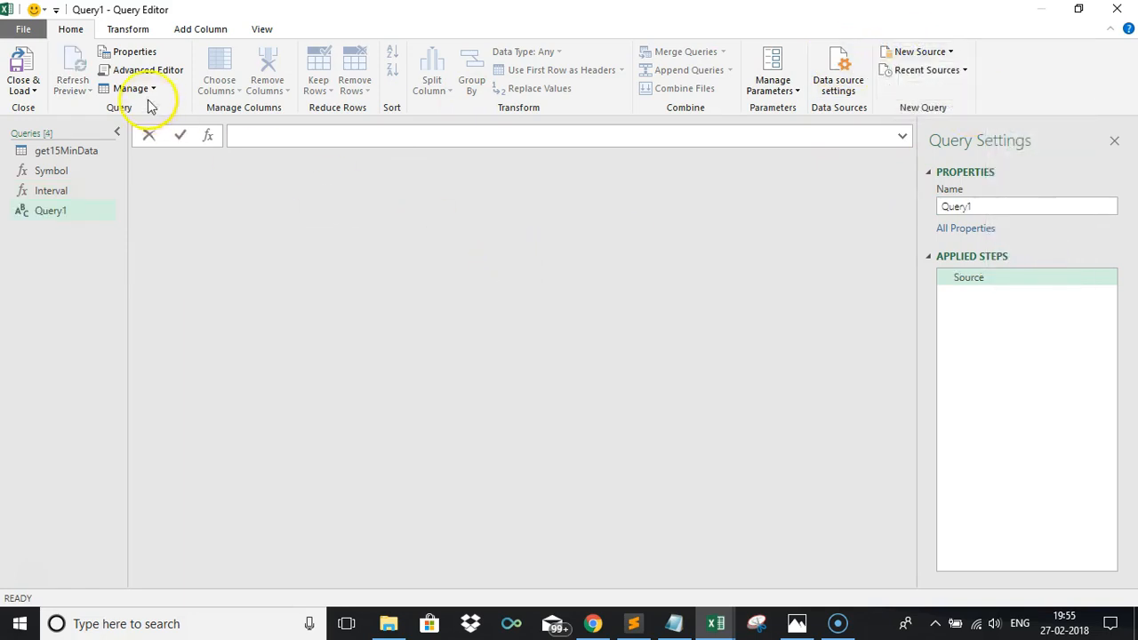
pyautogui.click(147, 69)
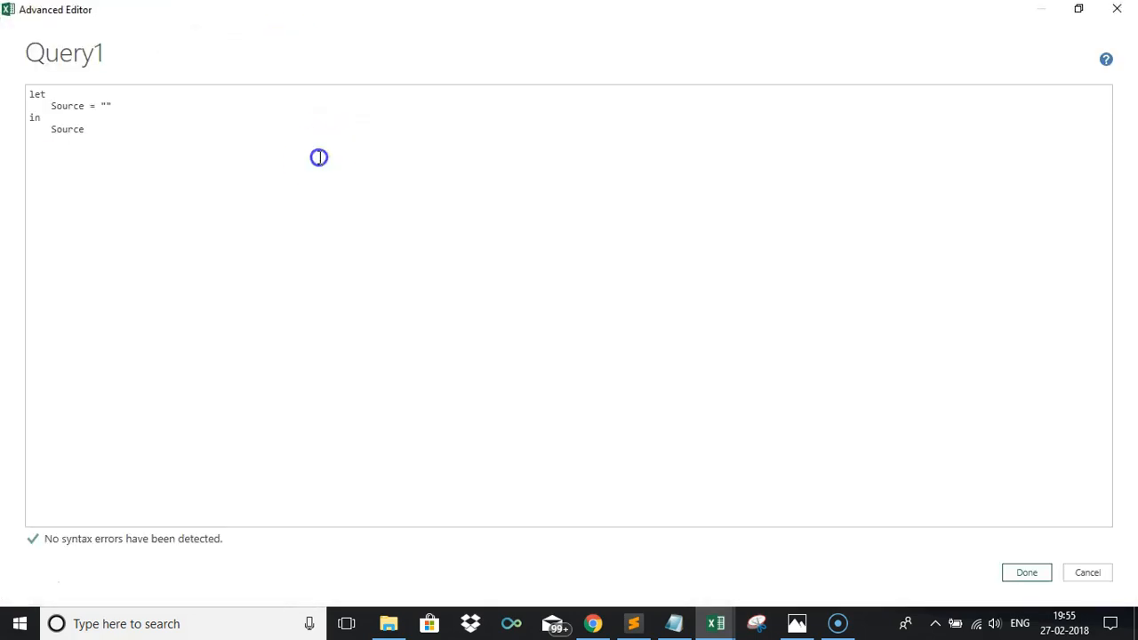
pyautogui.hotkey('ctrl', 'a')
pyautogui.hotkey('ctrl', 'v')
pyautogui.doubleClick(285, 127)
pyautogui.write('Tim')
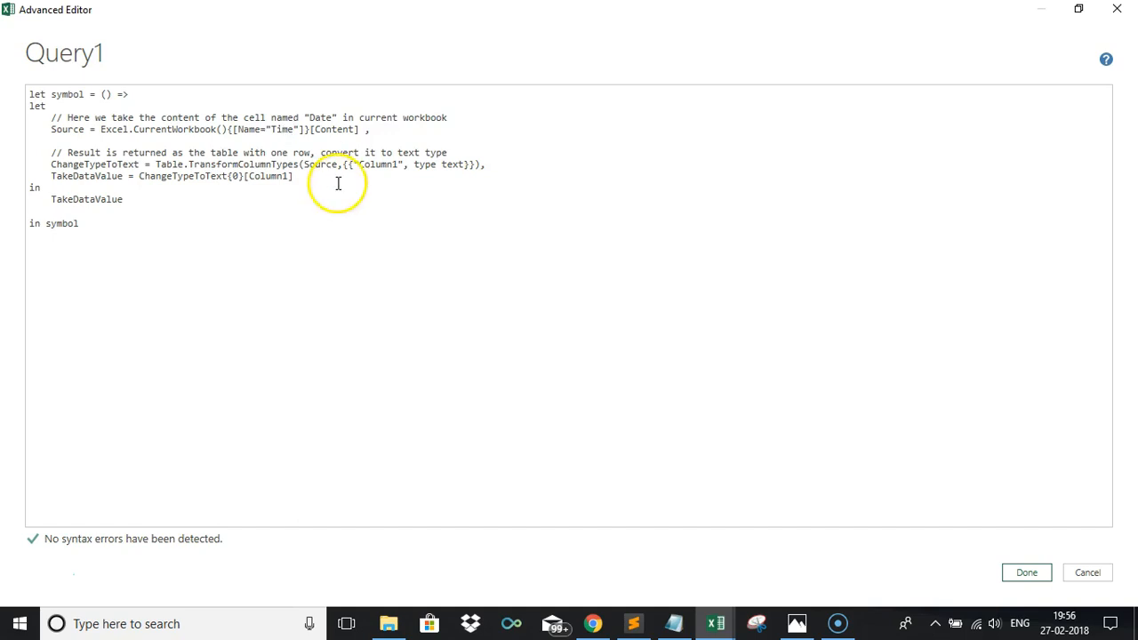
pyautogui.click(1029, 573)
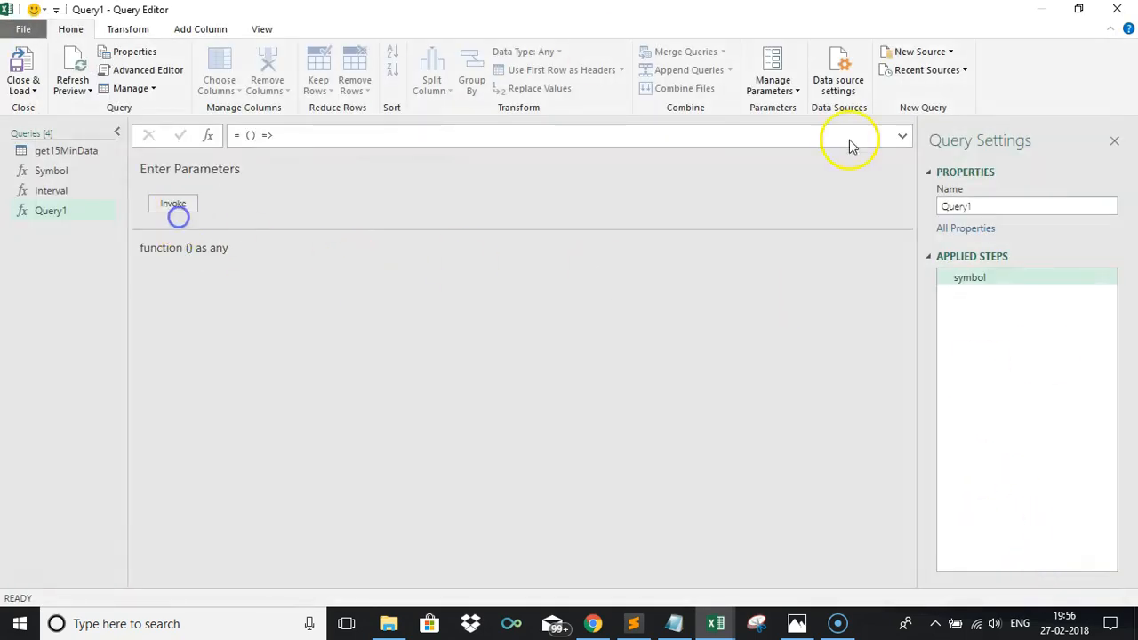
# Step: Rename the third function query as Time
pyautogui.click(993, 206)
pyautogui.press('BackSpace')
pyautogui.press('BackSpace')
pyautogui.press('BackSpace')
pyautogui.press('BackSpace')
pyautogui.press('BackSpace')
pyautogui.press('BackSpace')
pyautogui.write('Time')
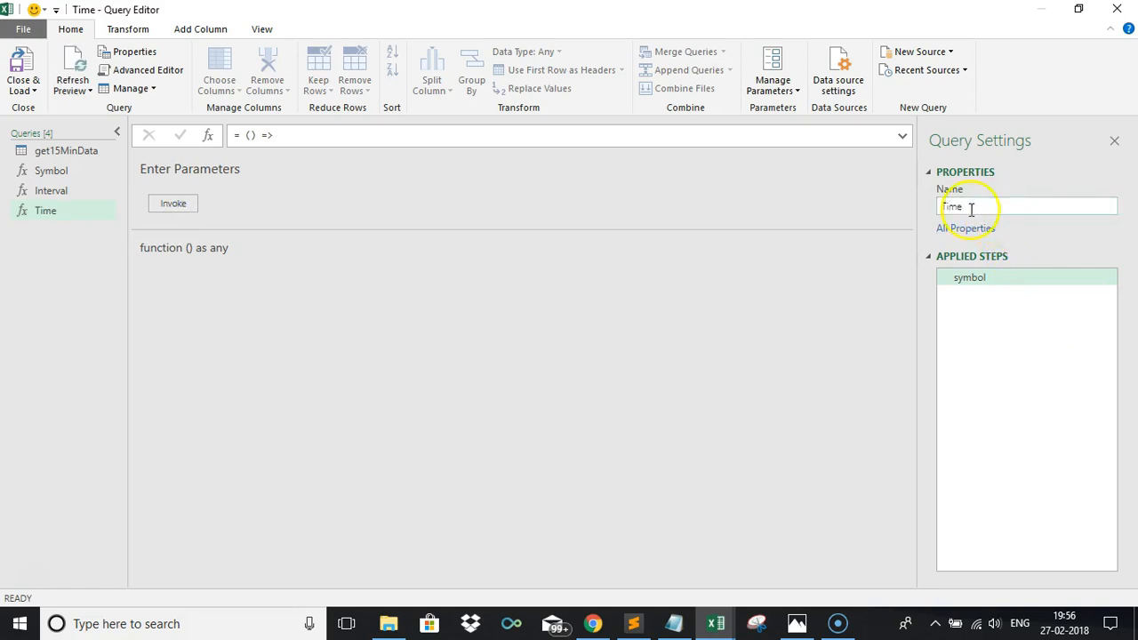
# Step: Invoke the Time function to test it, and delete the resulting Invoked Function query
pyautogui.click(174, 206)
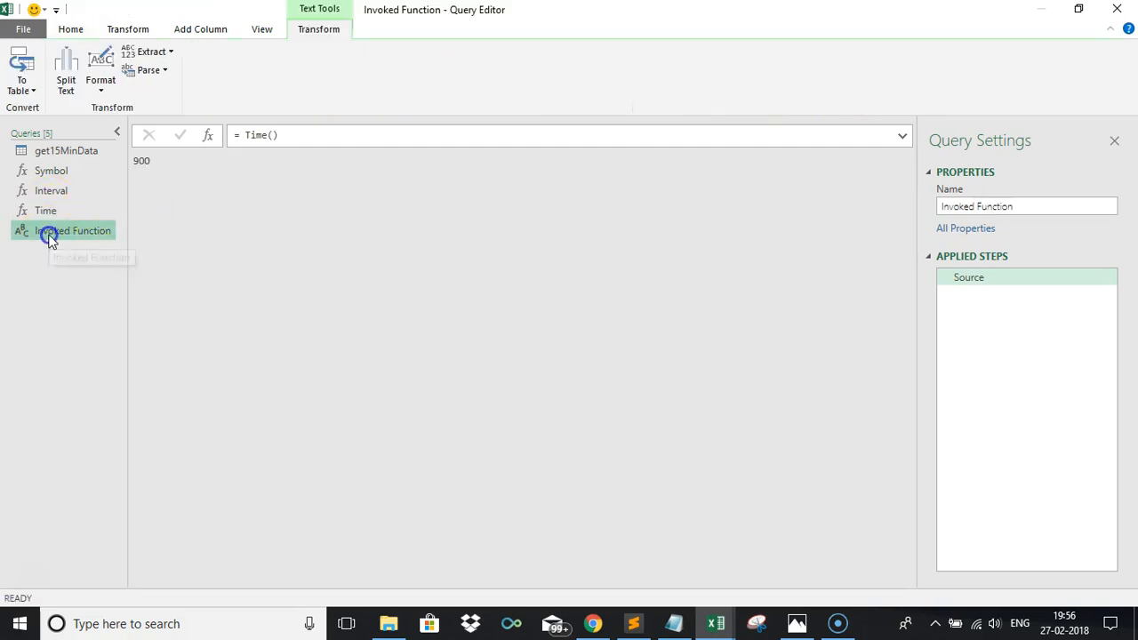
pyautogui.click(54, 278)
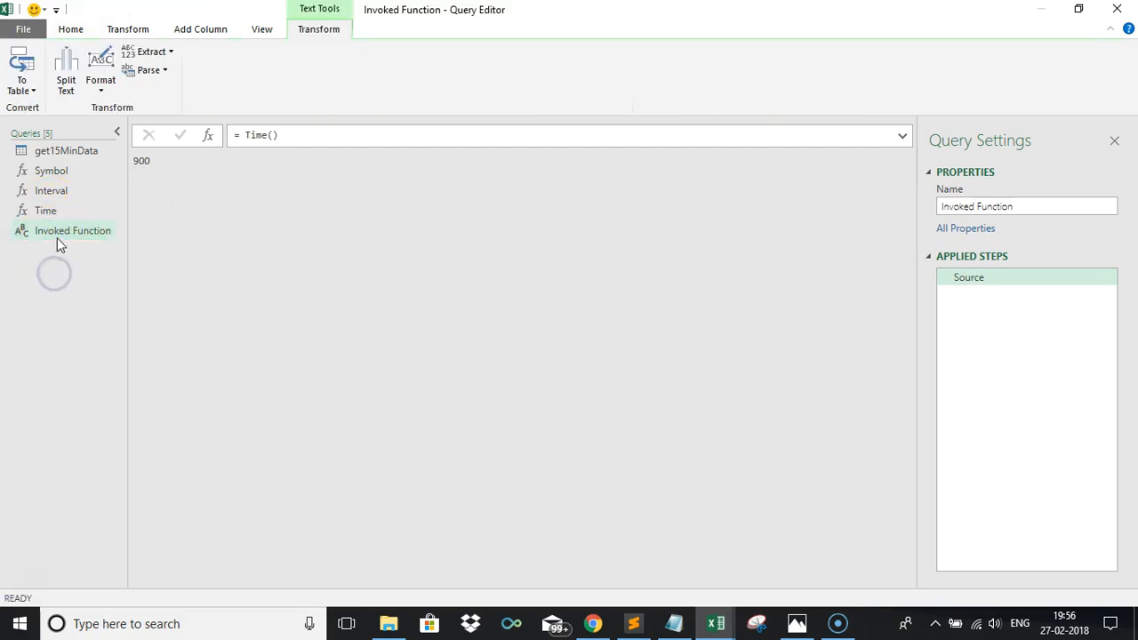
pyautogui.click(57, 234)
pyautogui.press('Delete')
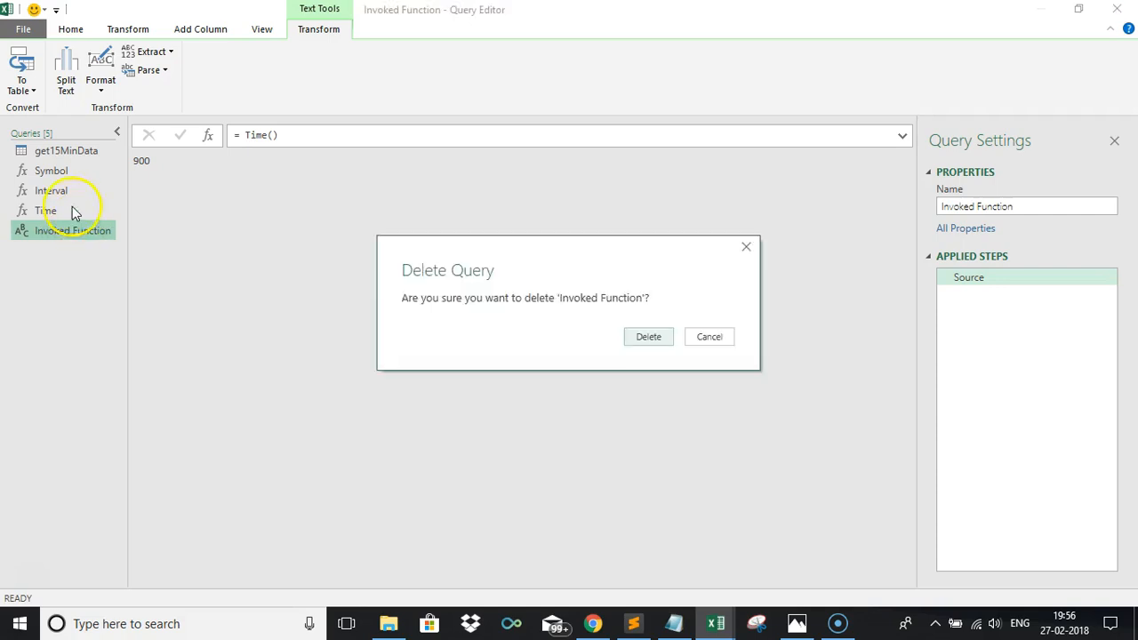
pyautogui.click(651, 336)
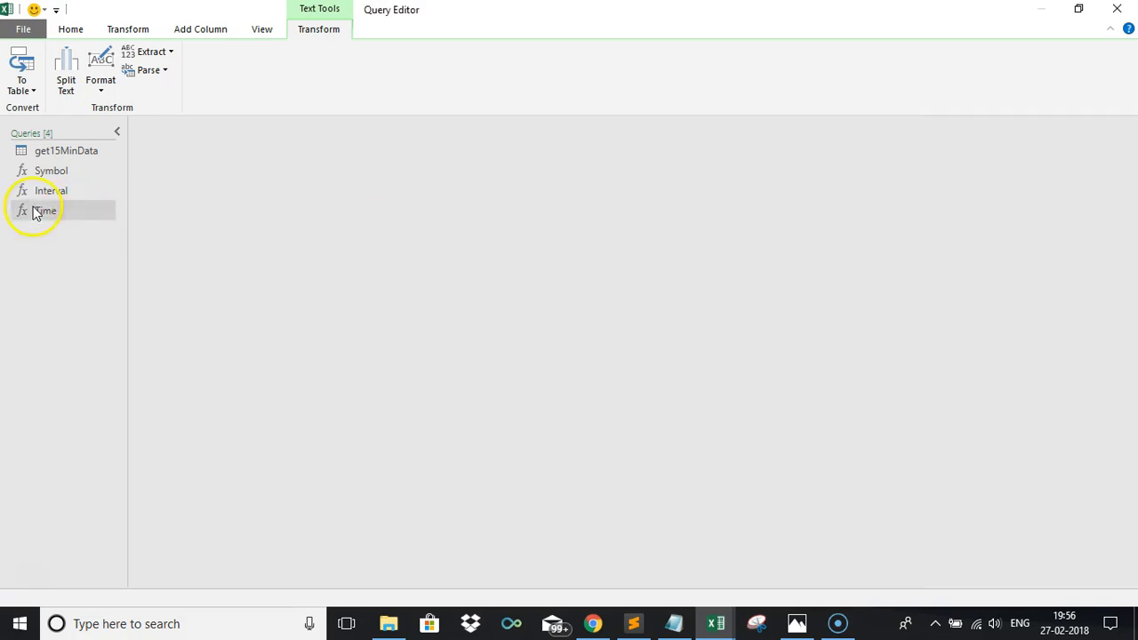
# Step: Invoke the Interval function and the Symbol function to check what each returns
pyautogui.click(33, 208)
pyautogui.click(55, 191)
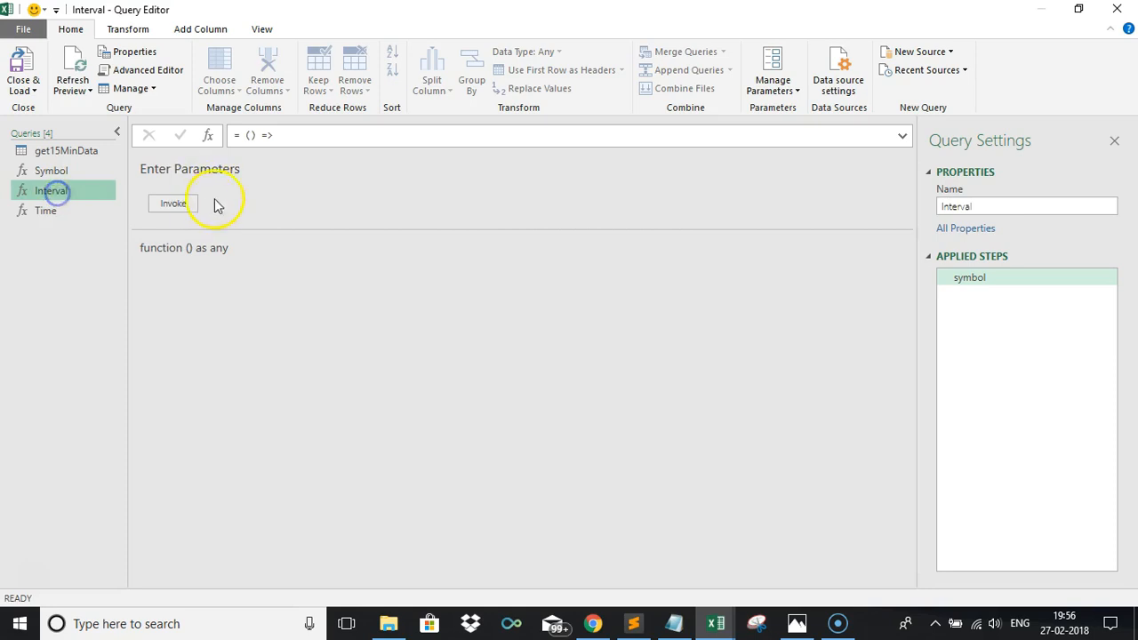
pyautogui.click(182, 215)
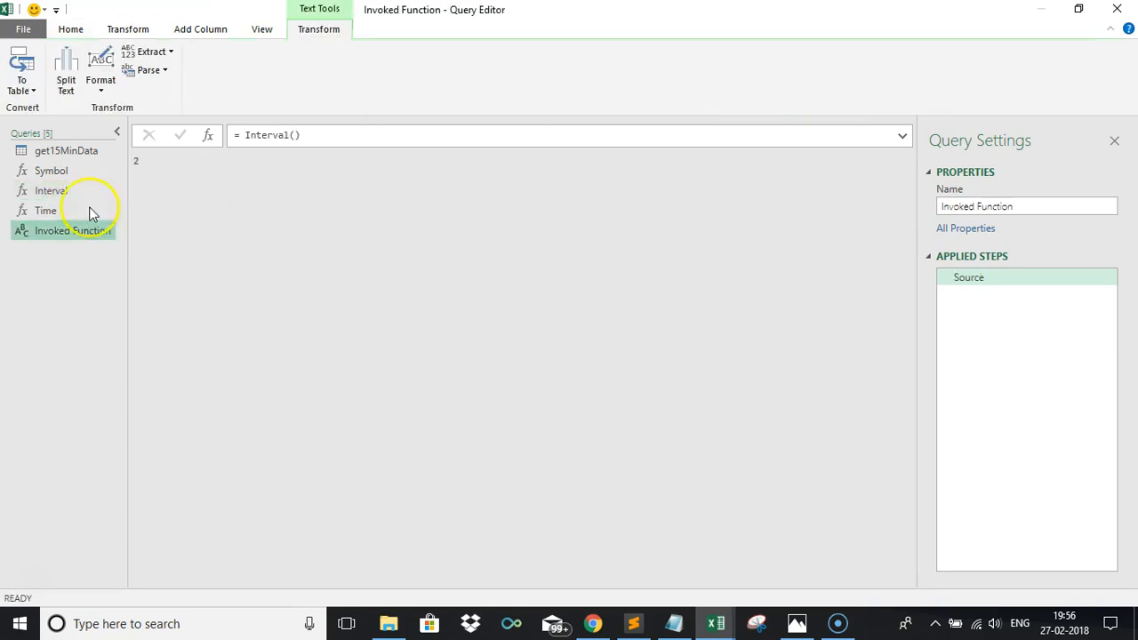
pyautogui.click(47, 174)
pyautogui.click(179, 208)
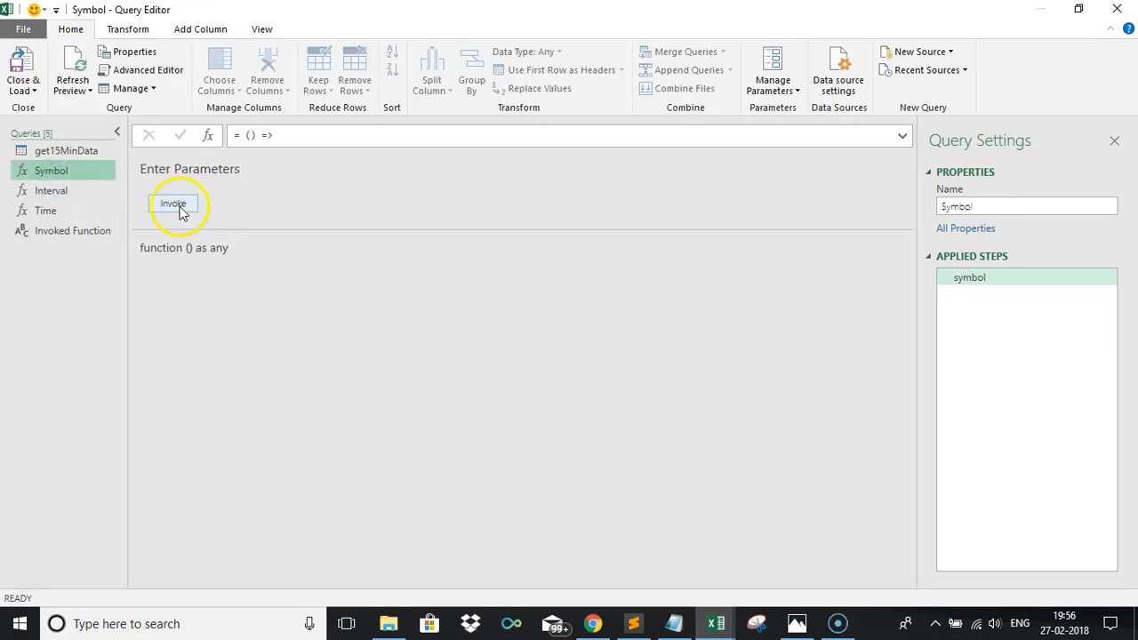
# Step: Delete the two Invoked Function queries left over from testing the Interval and Symbol functions
pyautogui.click(88, 231)
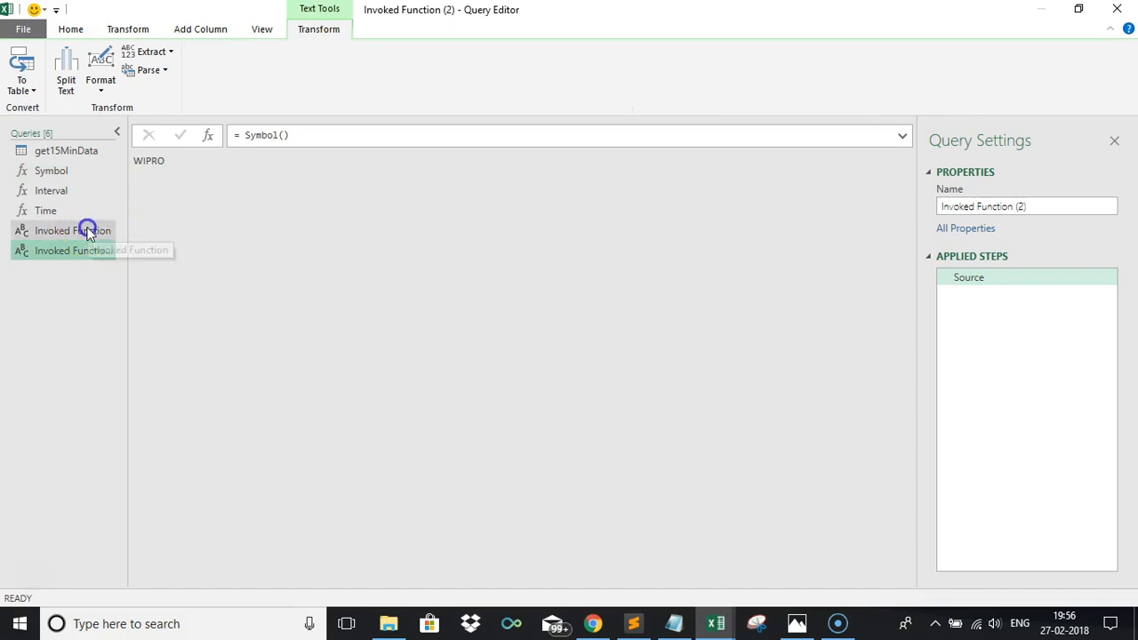
pyautogui.press('Delete')
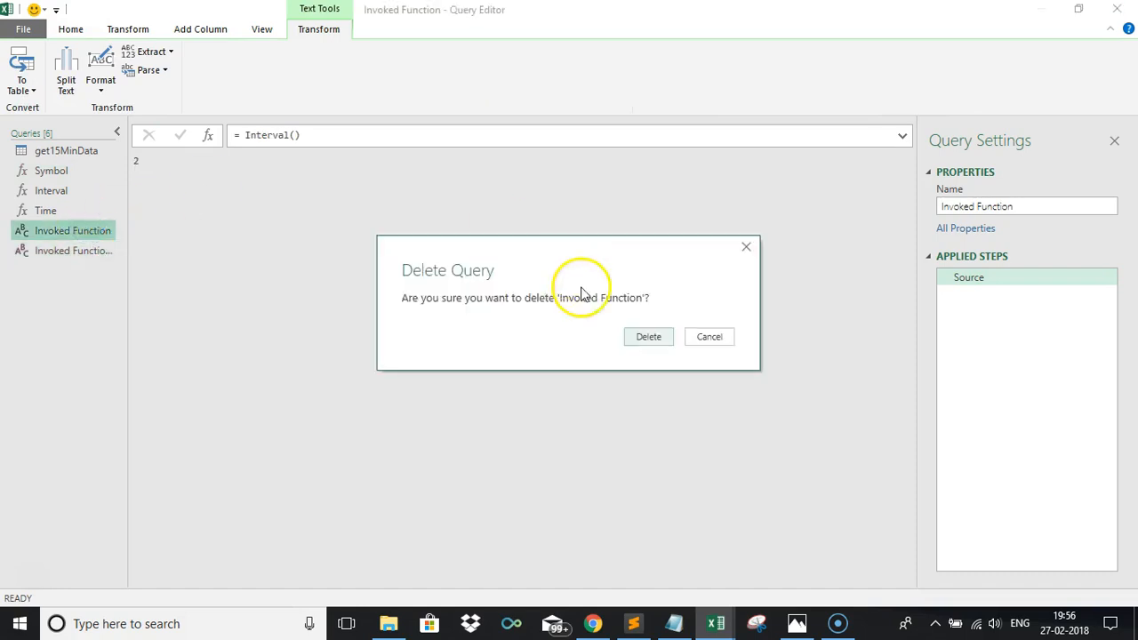
pyautogui.click(655, 337)
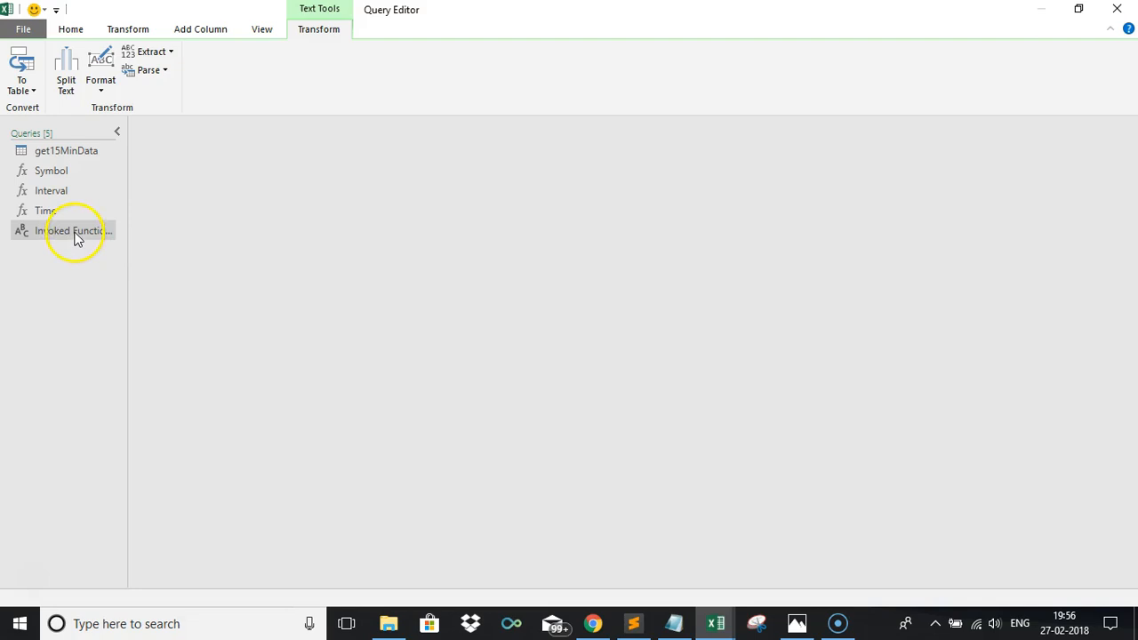
pyautogui.click(76, 233)
pyautogui.press('Delete')
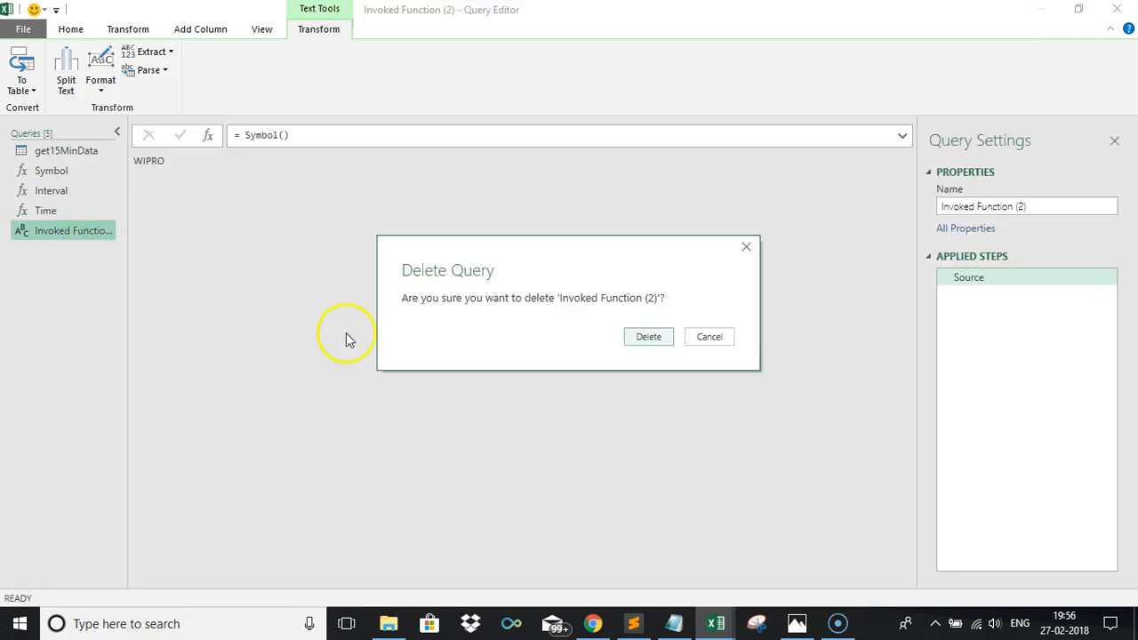
pyautogui.click(650, 343)
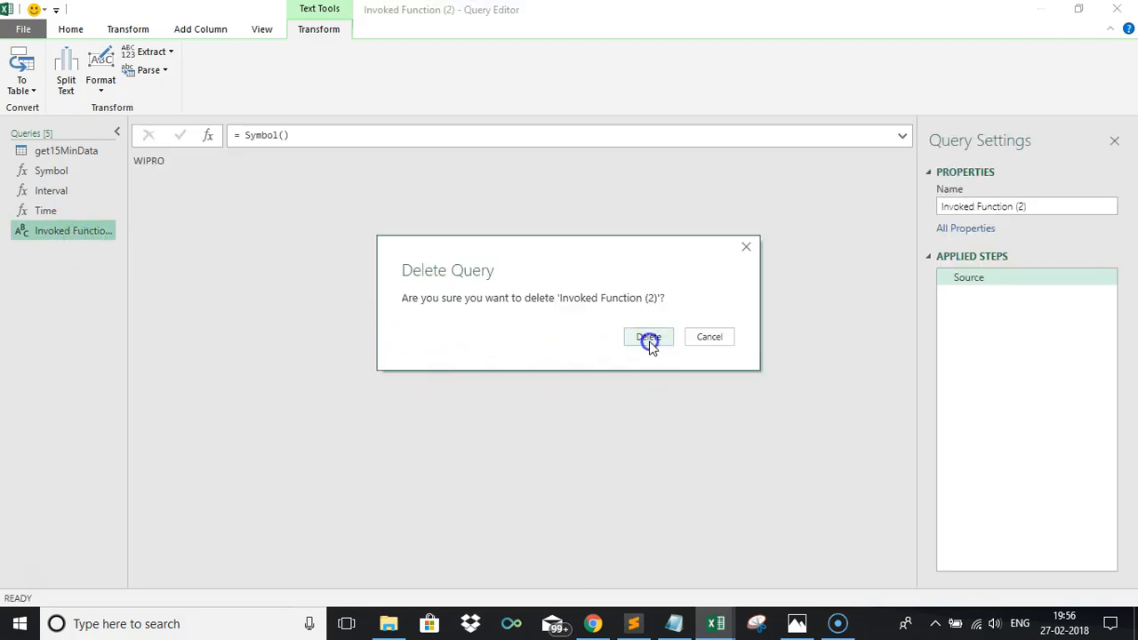
# Step: In the get15MinData source code, replace the hard-coded CANBK ticker in the URL with a concatenated Symbol() call
pyautogui.click(86, 156)
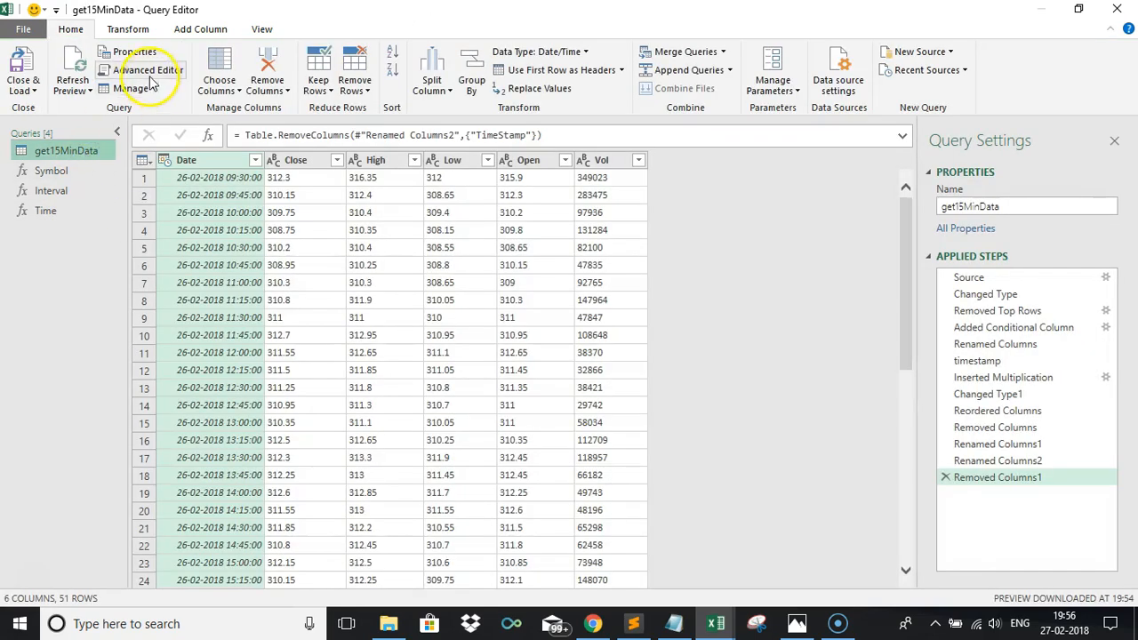
pyautogui.click(149, 75)
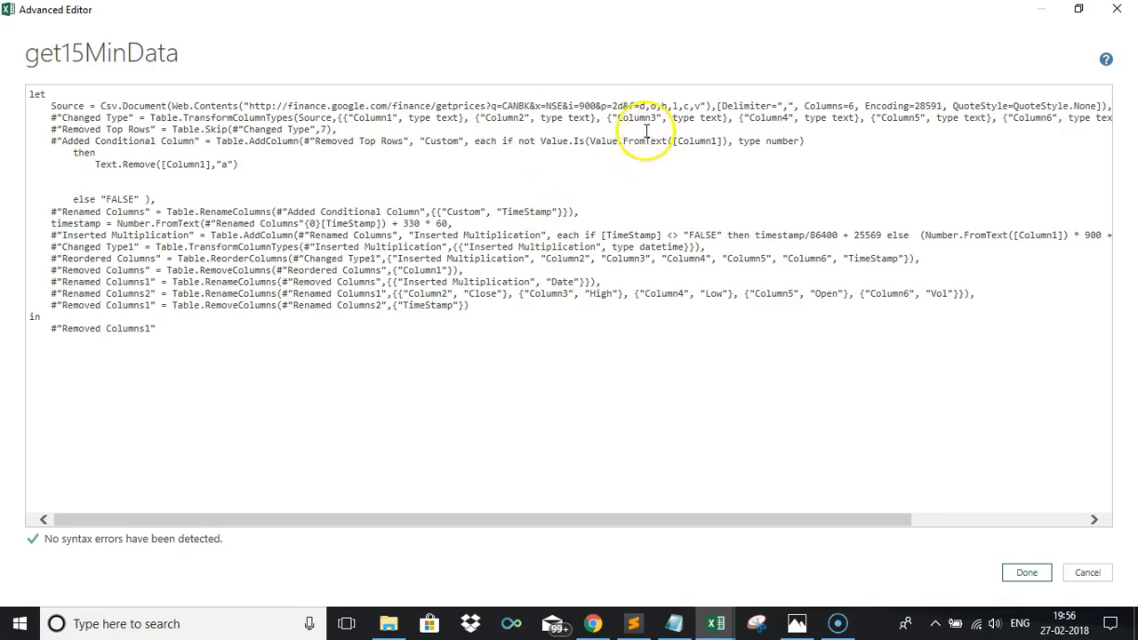
pyautogui.click(531, 105)
pyautogui.press('BackSpace')
pyautogui.press('BackSpace')
pyautogui.press('BackSpace')
pyautogui.press('BackSpace')
pyautogui.press('BackSpace')
pyautogui.write('" ')
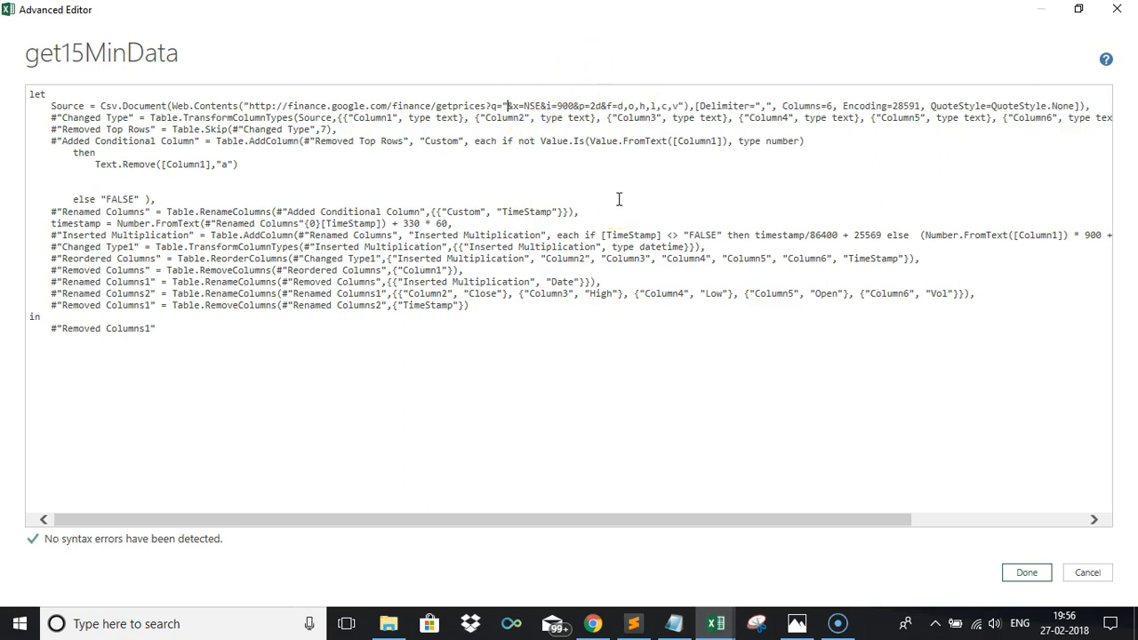
pyautogui.write('& Symbol() ')
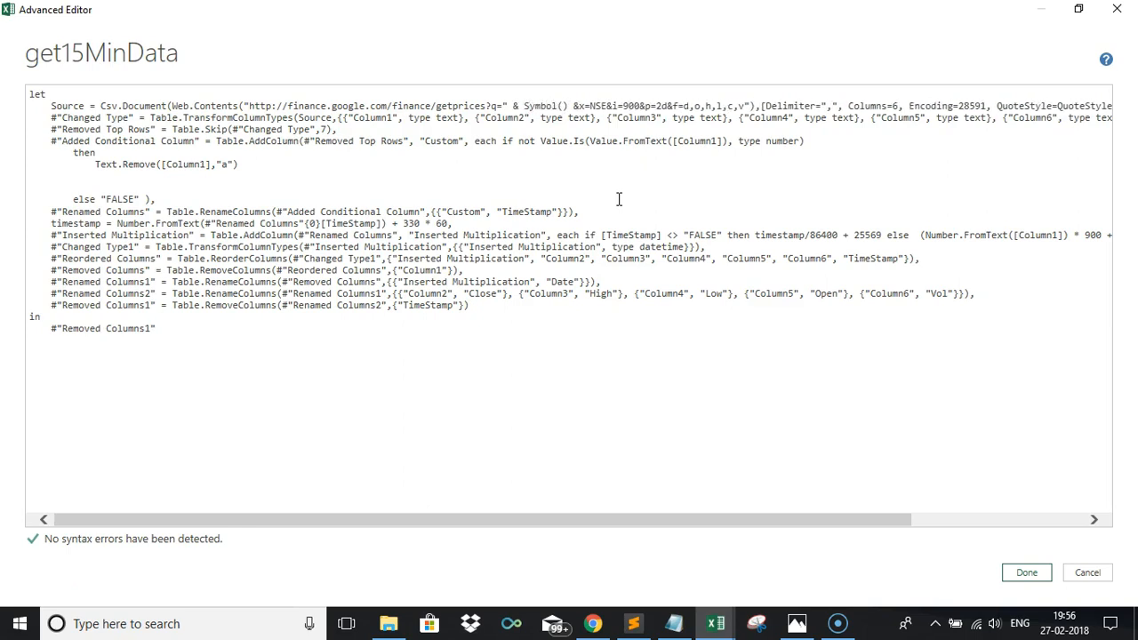
pyautogui.write('& ')
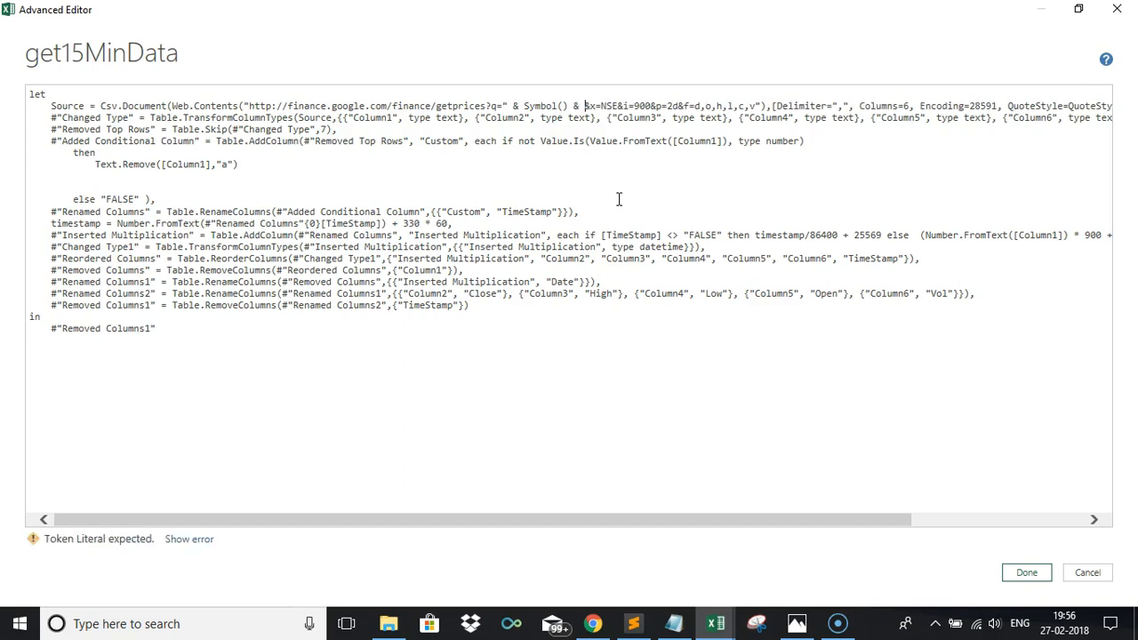
pyautogui.write('"')
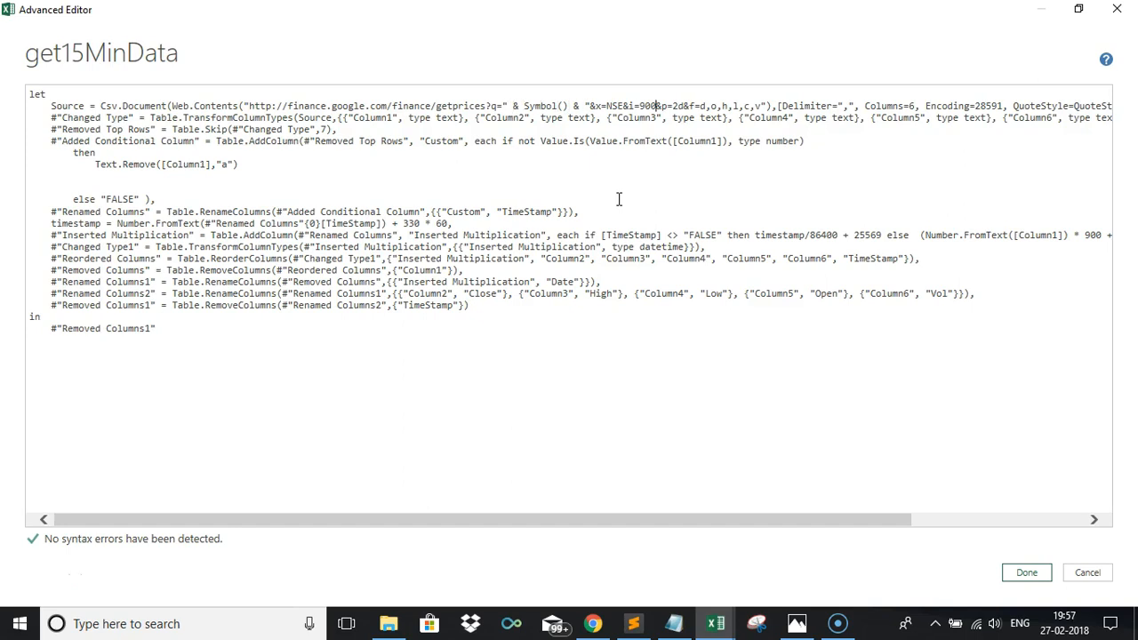
pyautogui.press('BackSpace')
pyautogui.press('BackSpace')
pyautogui.press('BackSpace')
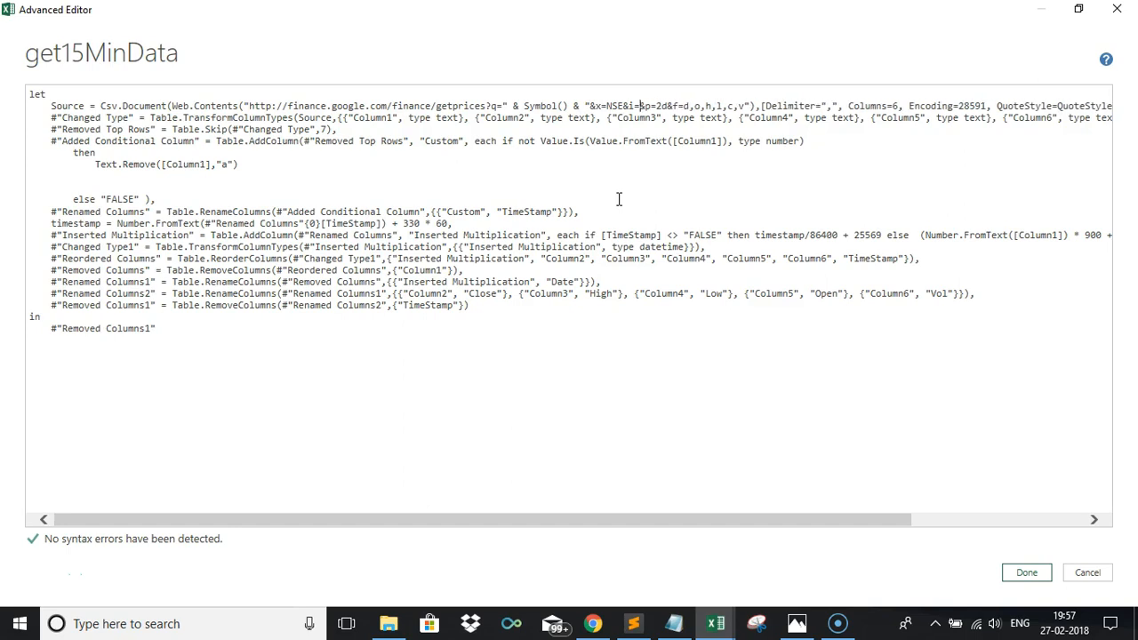
pyautogui.press('Return')
pyautogui.write('"')
pyautogui.hotkey('ctrl', 'z')
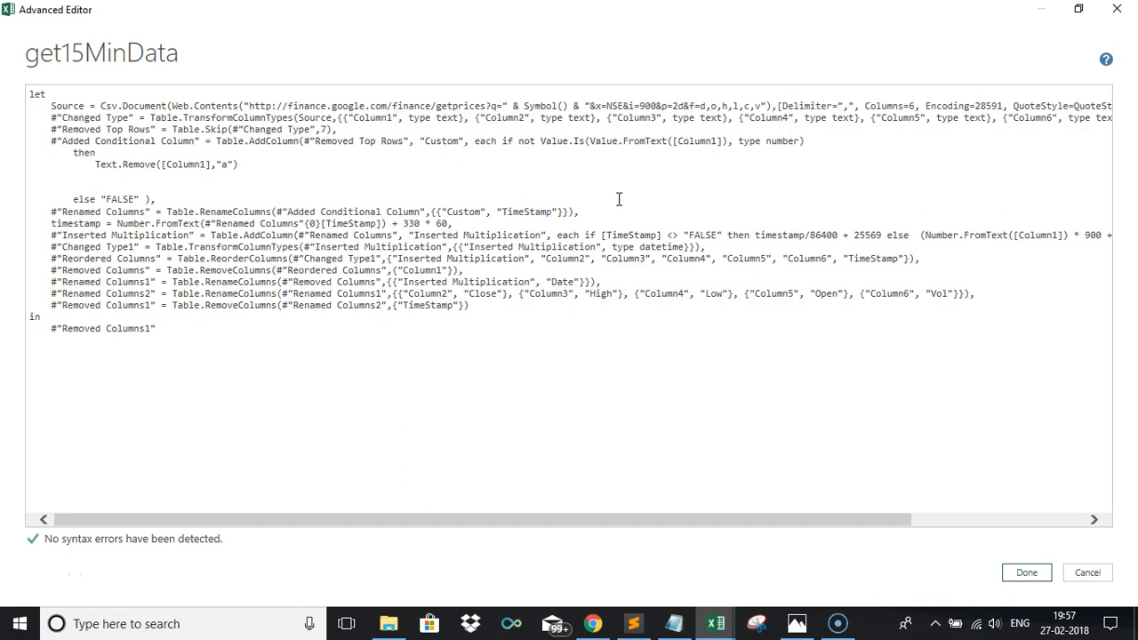
# Step: Replace the hard-coded 900 after i= in the source URL with a concatenated Time() call
pyautogui.press('BackSpace')
pyautogui.press('BackSpace')
pyautogui.press('BackSpace')
pyautogui.write('" & ')
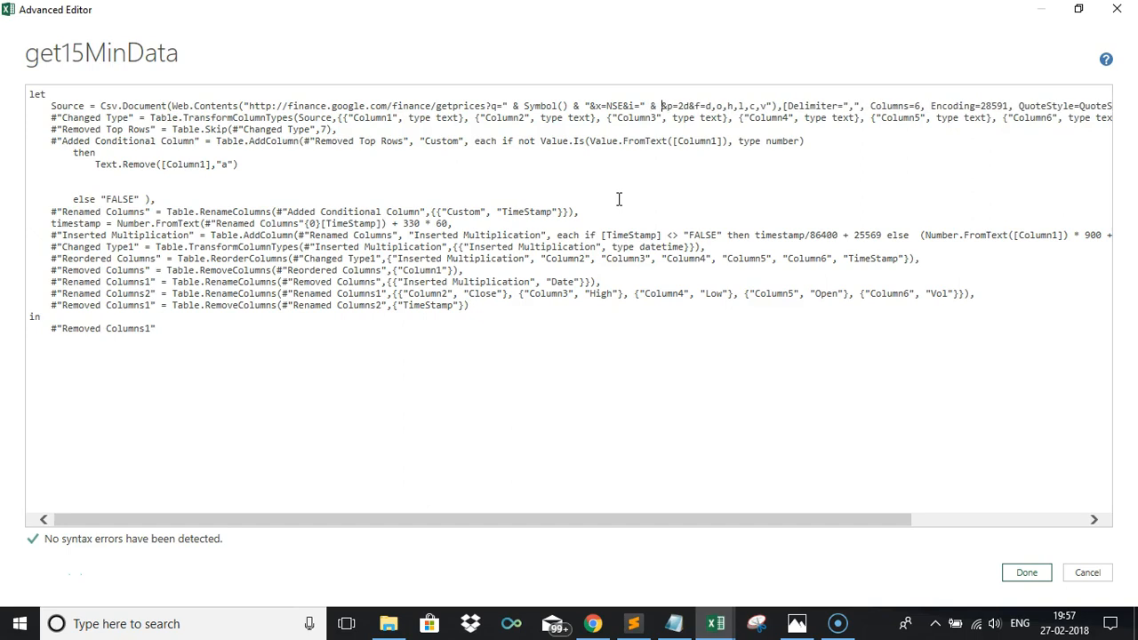
pyautogui.write('Time() ')
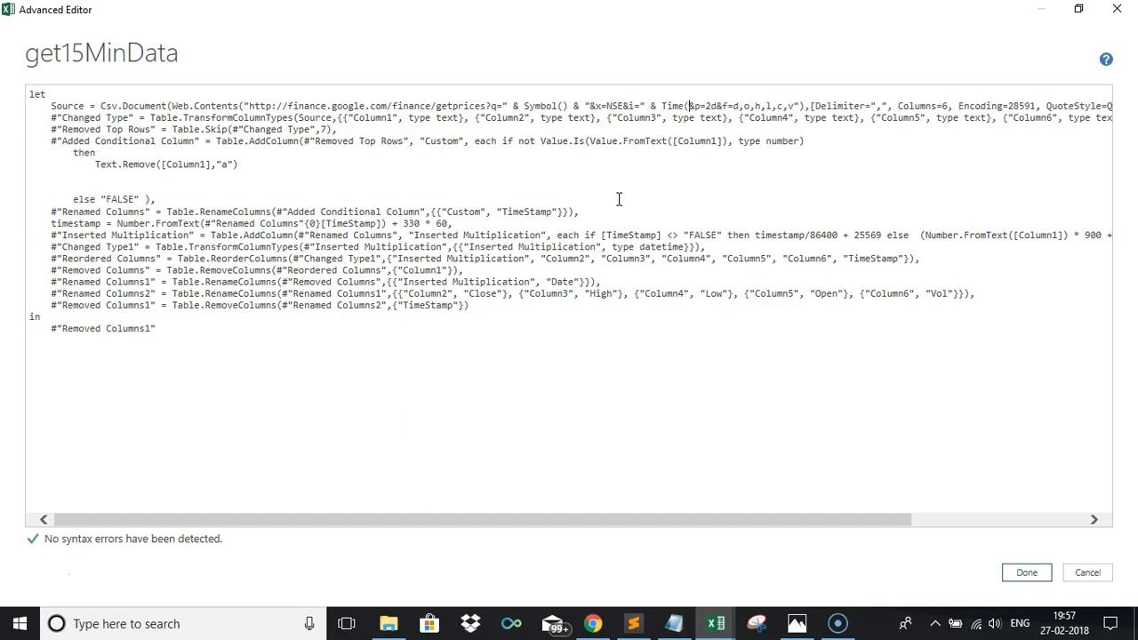
pyautogui.write('& "')
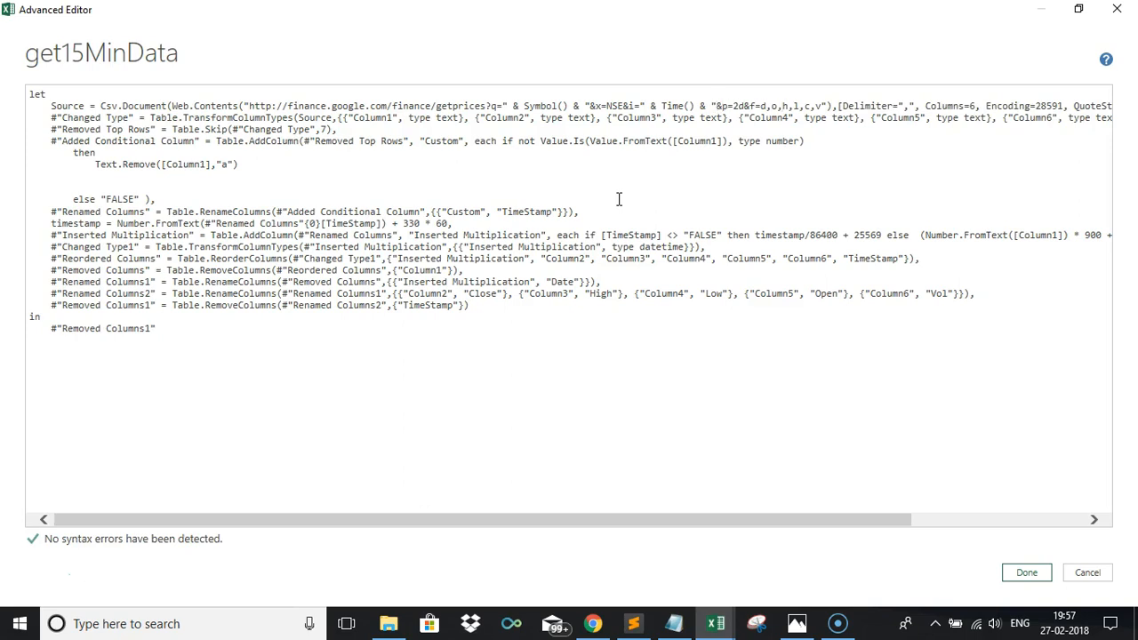
# Step: Replace the day count after p= in the source URL with a concatenated Interval() call, keeping the d suffix, and apply the code
pyautogui.press('BackSpace')
pyautogui.write('" ')
pyautogui.write('& Interval')
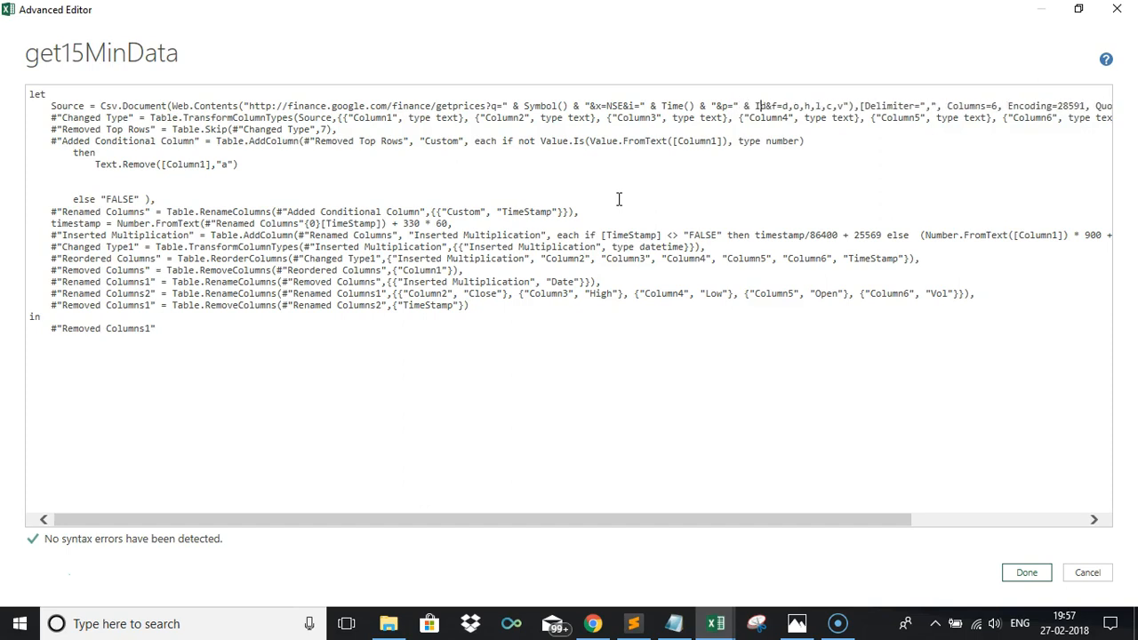
pyautogui.write('() ')
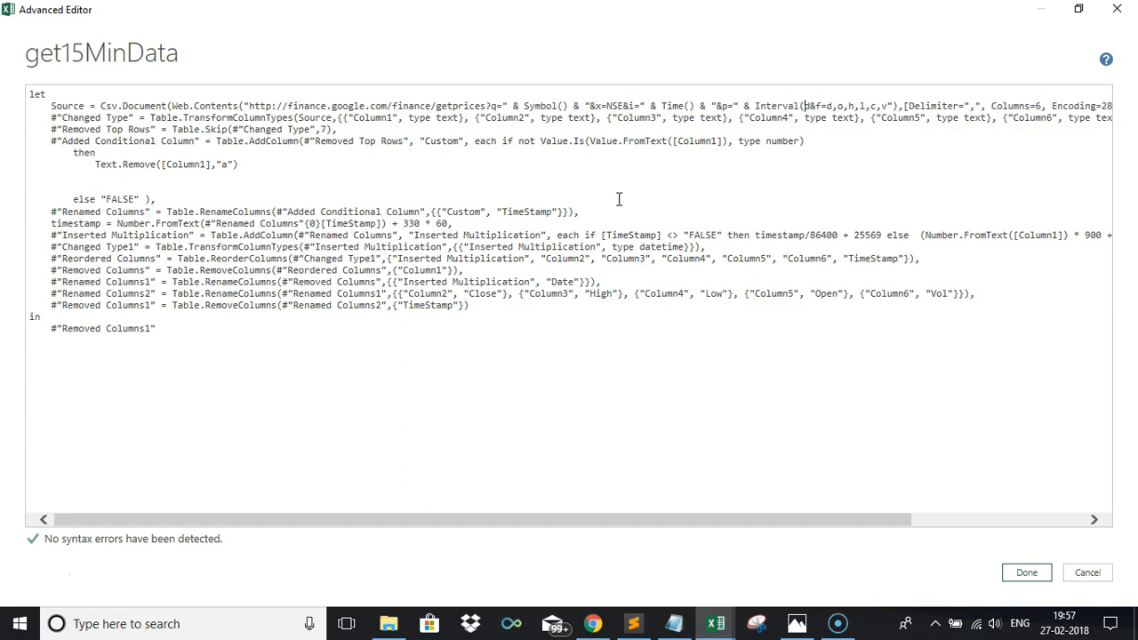
pyautogui.write('& "')
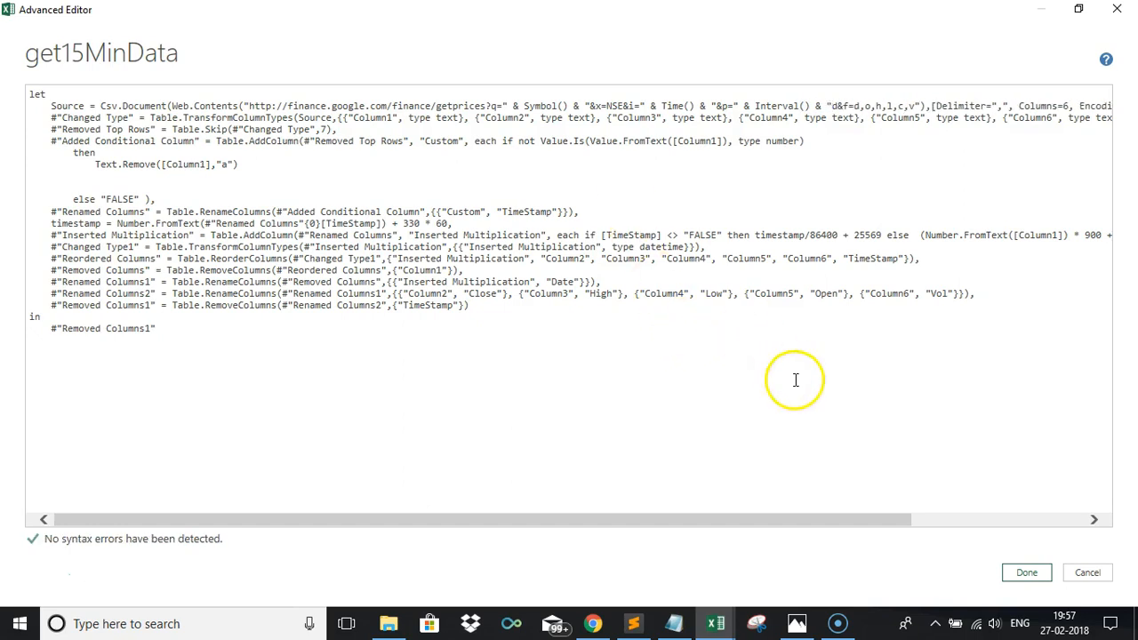
pyautogui.click(1027, 574)
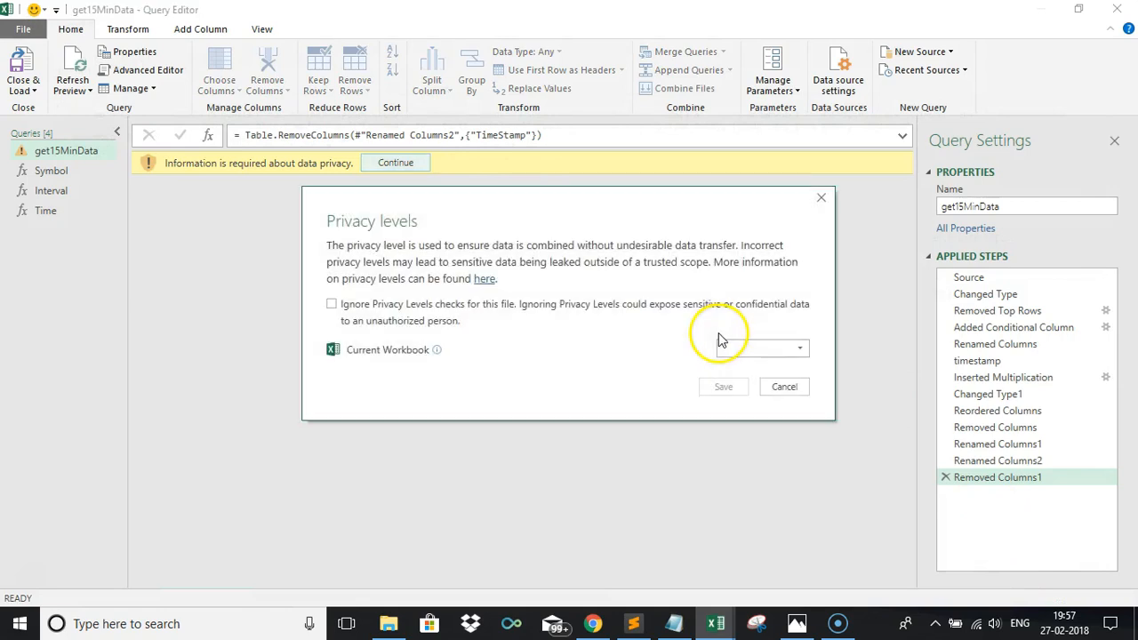
# Step: Set the current workbook's privacy level to Public and load the updated query into the worksheet
pyautogui.click(727, 352)
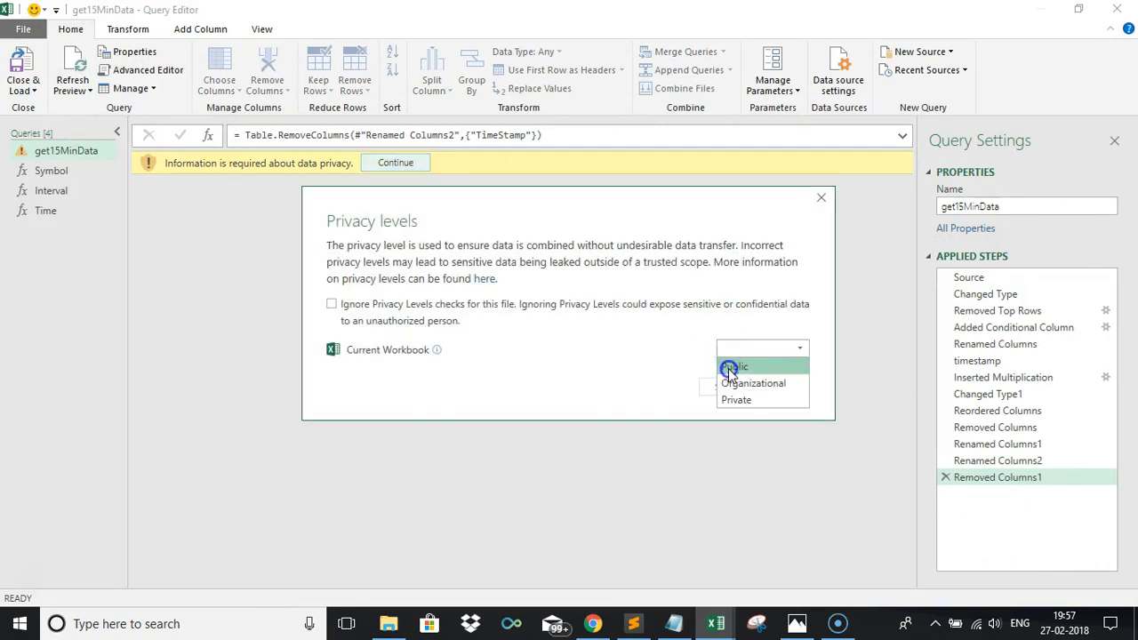
pyautogui.click(731, 367)
pyautogui.click(724, 387)
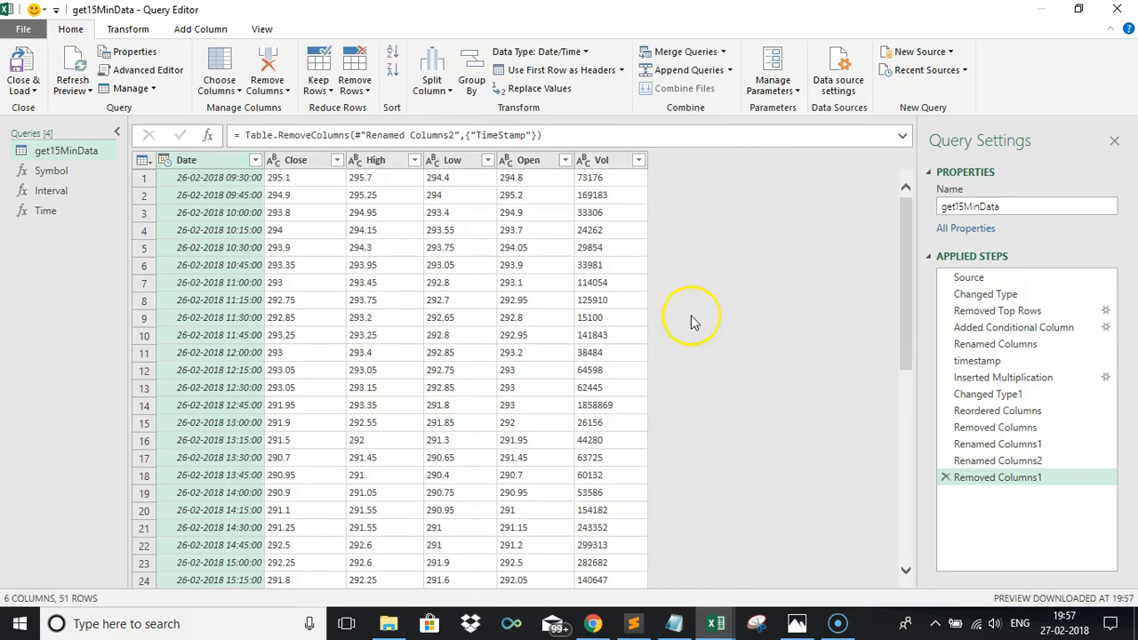
pyautogui.click(21, 62)
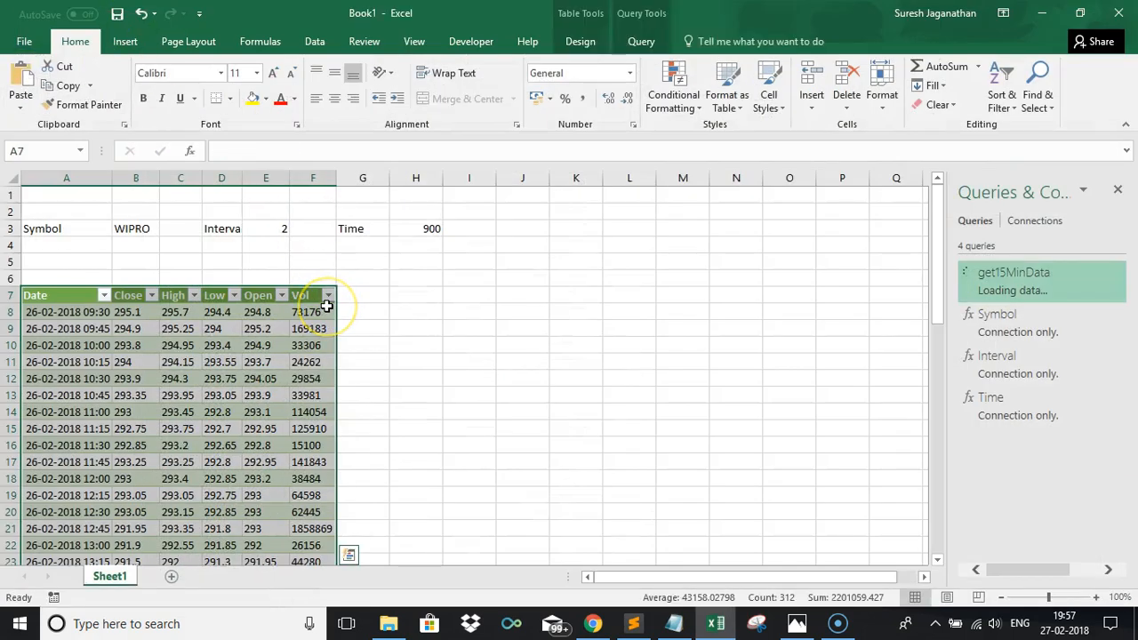
# Step: Set the Symbol cell B3 to INFY, widen the queries pane and refresh the get15MinData query
pyautogui.click(96, 343)
pyautogui.click(141, 227)
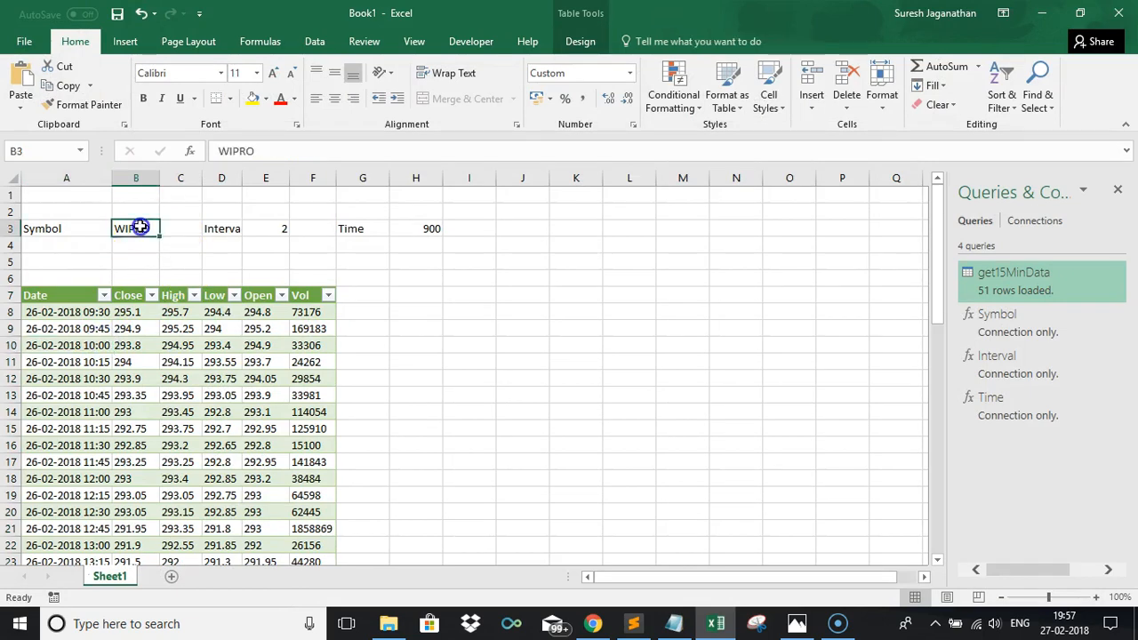
pyautogui.write('INFY')
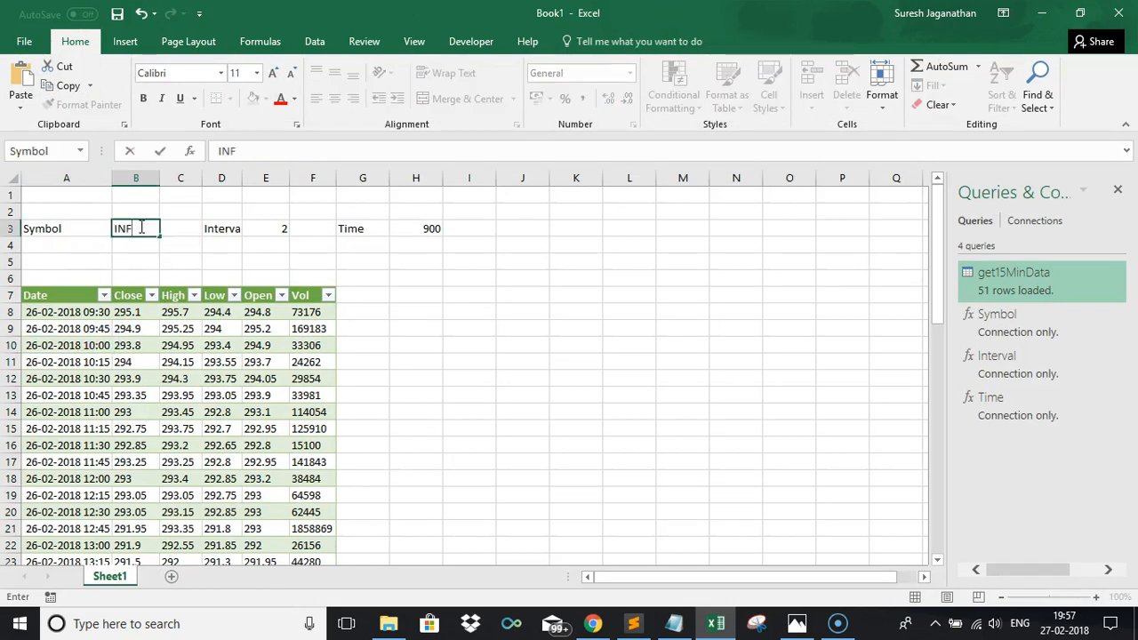
pyautogui.press('Tab')
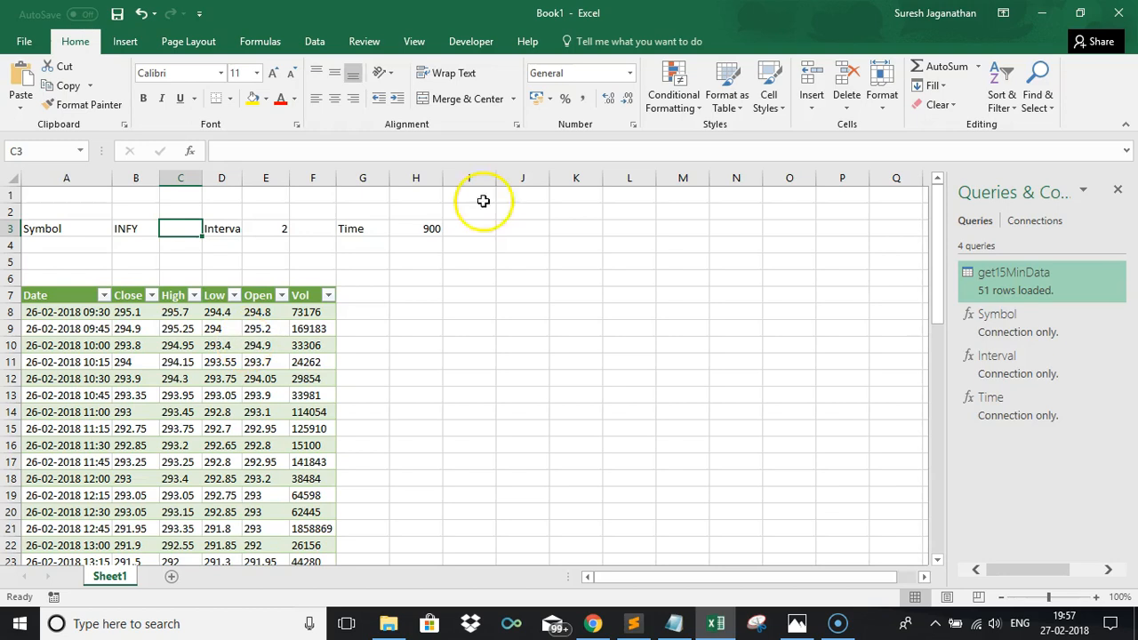
pyautogui.moveTo(947, 481); pyautogui.dragTo(841, 471)
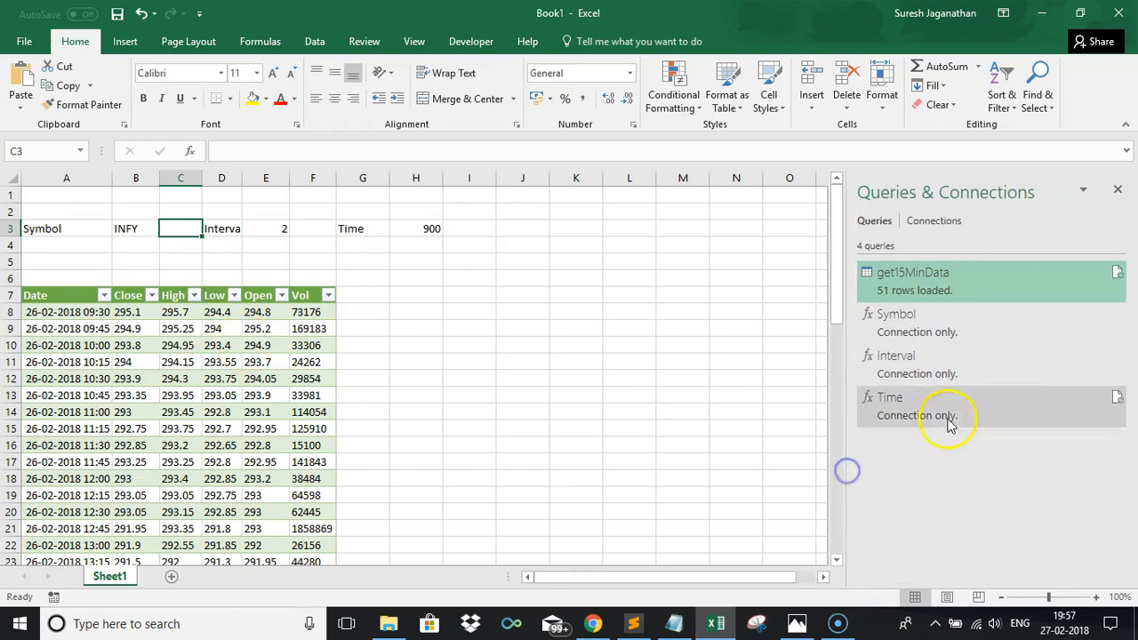
pyautogui.click(1117, 272)
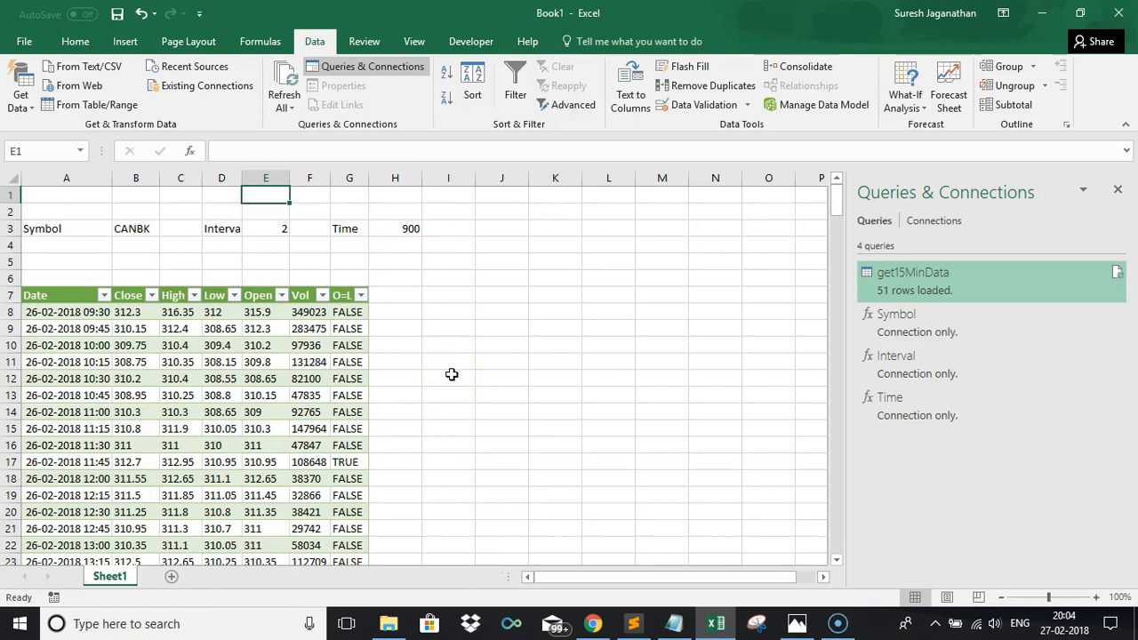
pyautogui.click(142, 230)
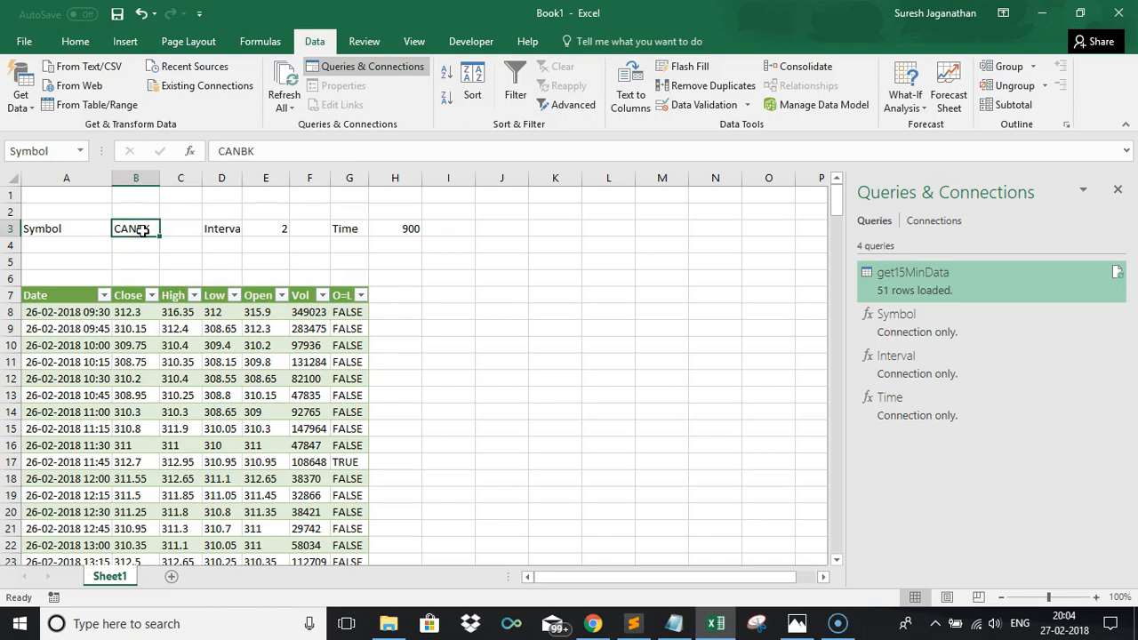
pyautogui.click(71, 313)
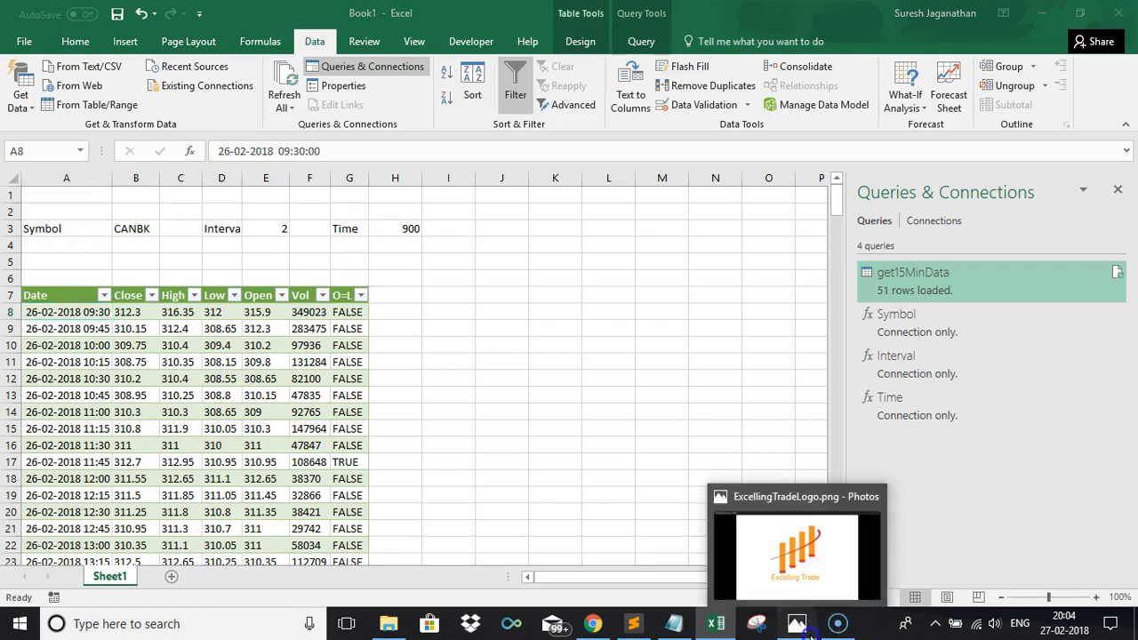
# Step: Switch to Photos to display the ExcellingTradeLogo.png image
pyautogui.click(796, 547)
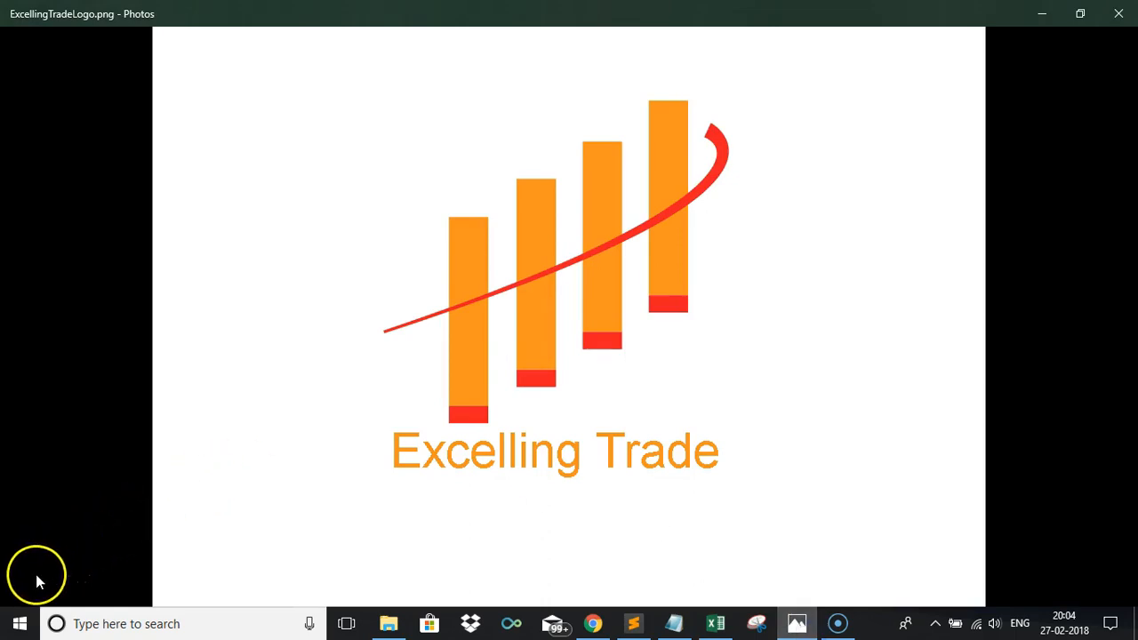